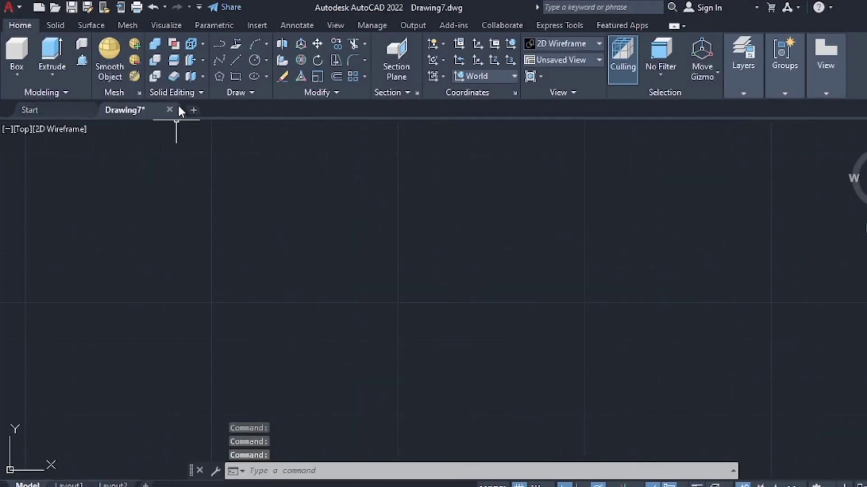
Draw a 45-diameter circle with a concentric 30-diameter circle on the left.
click(264, 60)
click(286, 108)
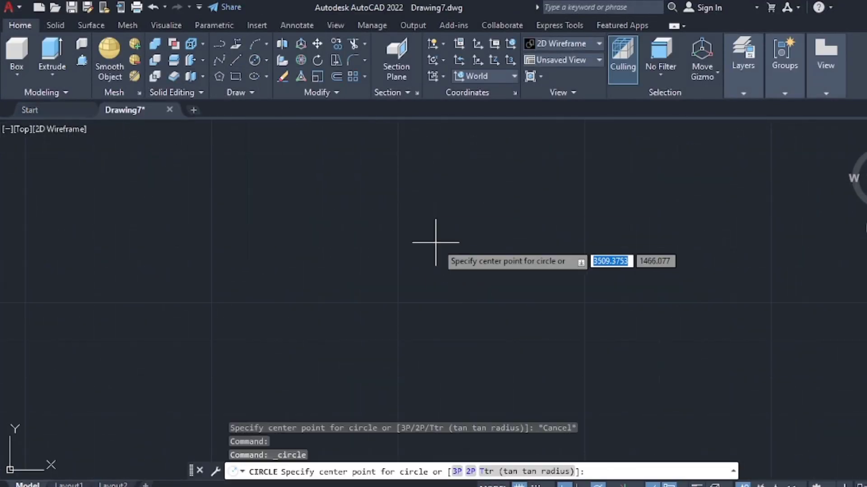
click(413, 253)
text(45)
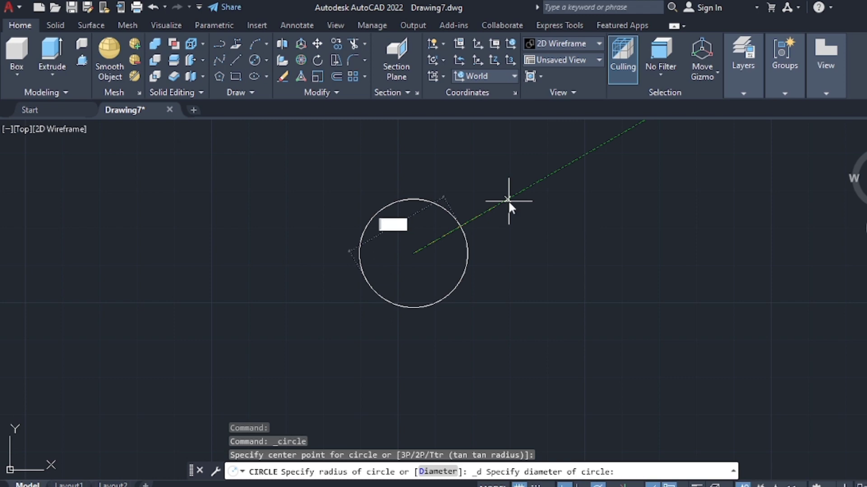
key(Return)
Draw a second concentric 45 and 30 diameter circle pair to the right.
key(Return)
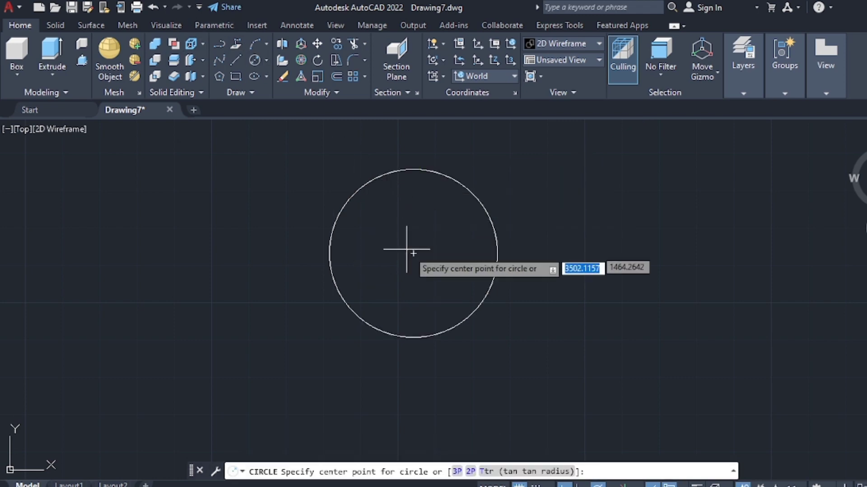
click(413, 253)
key(Return)
key(Return)
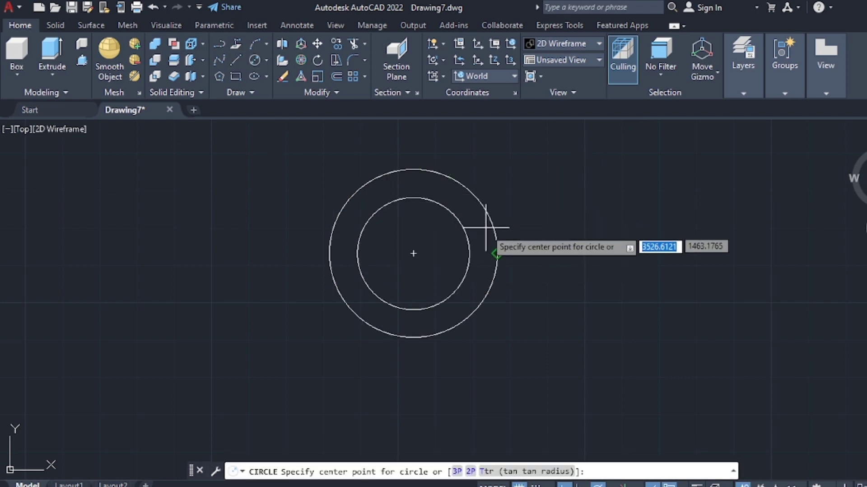
click(751, 253)
text(45)
key(Return)
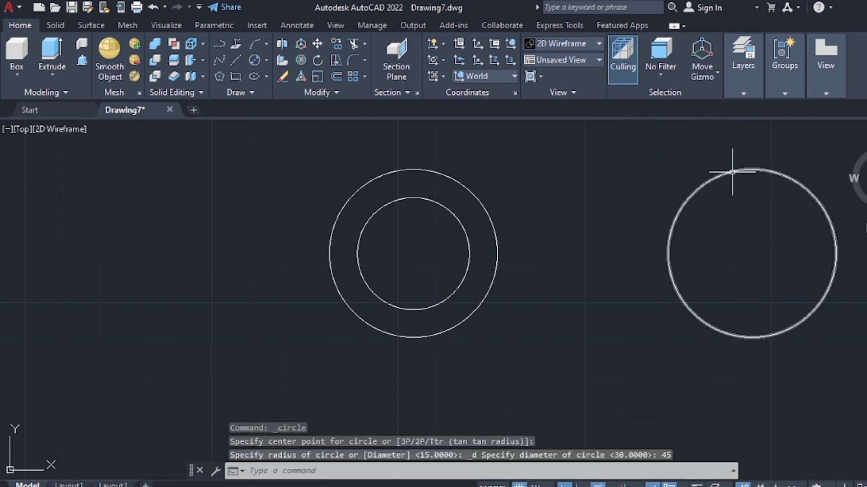
click(255, 60)
click(752, 253)
text(30)
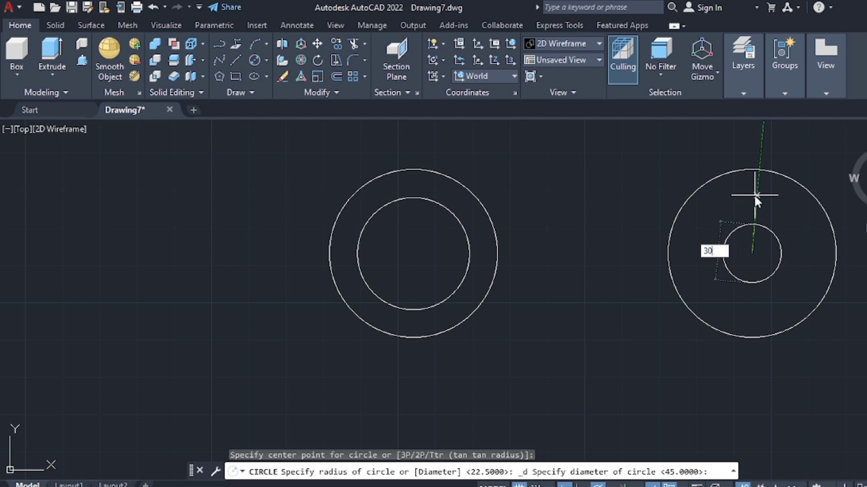
key(Return)
Switch to SW Isometric view and presspull the left ring into the pin's head.
click(564, 59)
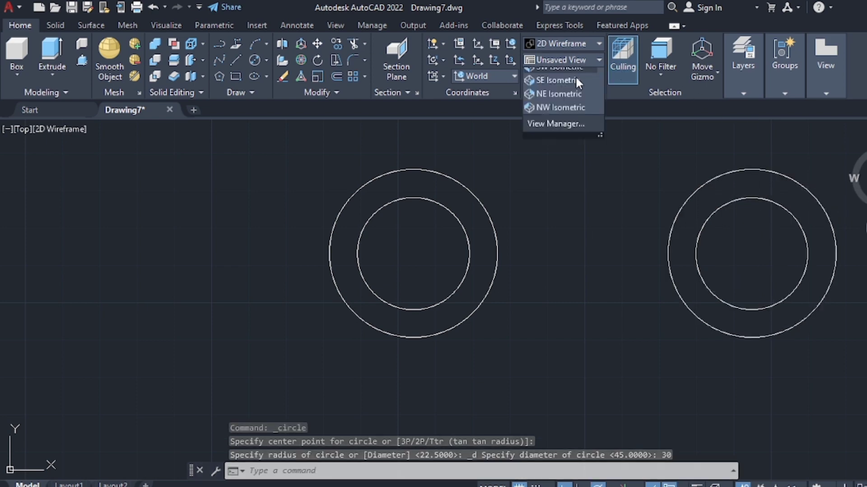
click(575, 75)
click(851, 144)
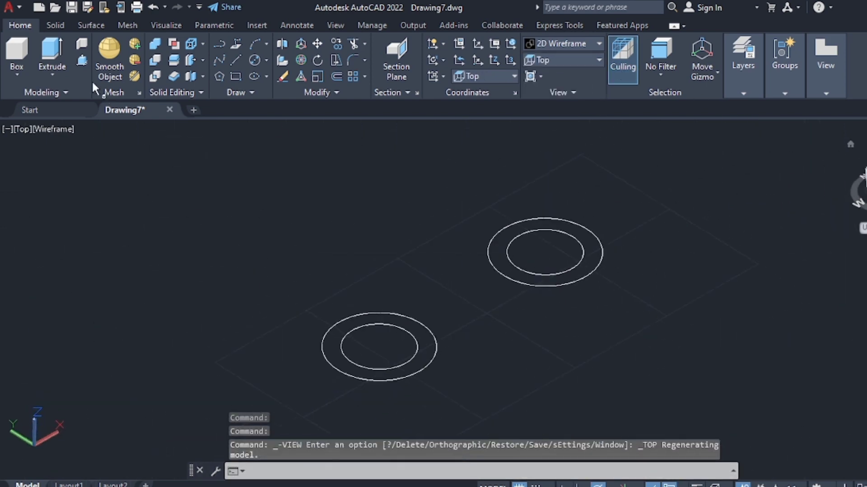
click(81, 59)
click(428, 344)
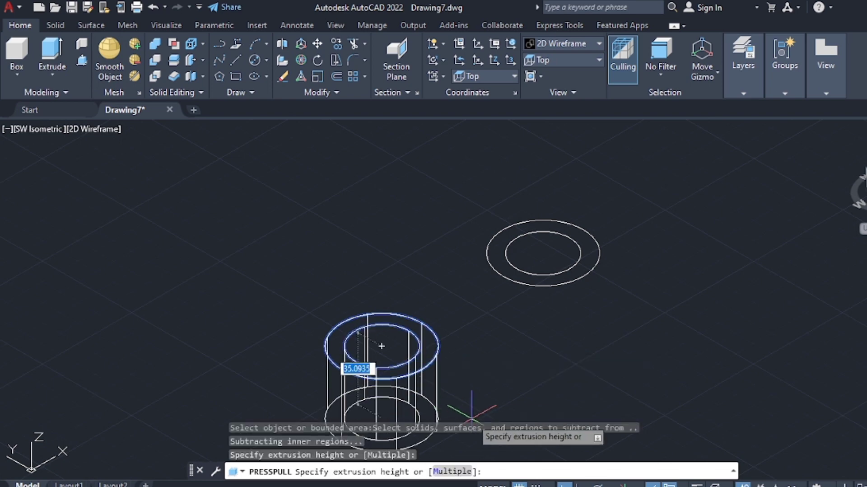
click(381, 345)
Raise the inner circle into a 117-high shaft and pull the right ring 15 high.
click(384, 374)
text(117)
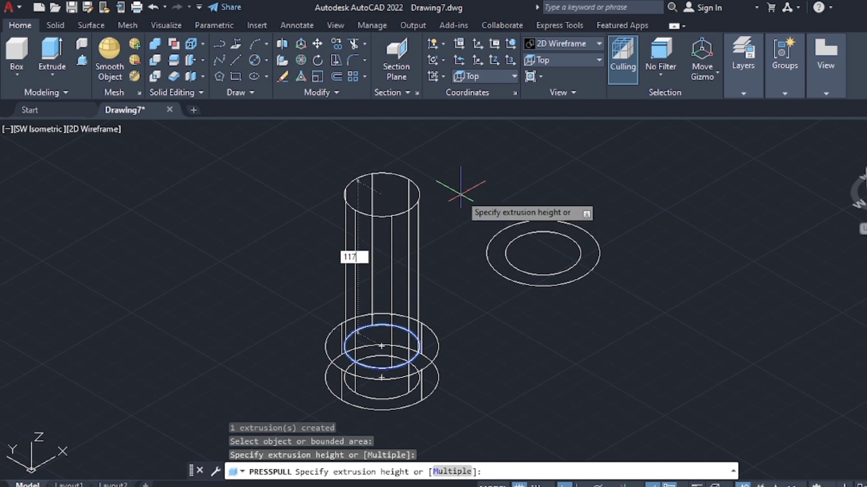
key(Return)
click(497, 244)
text(15)
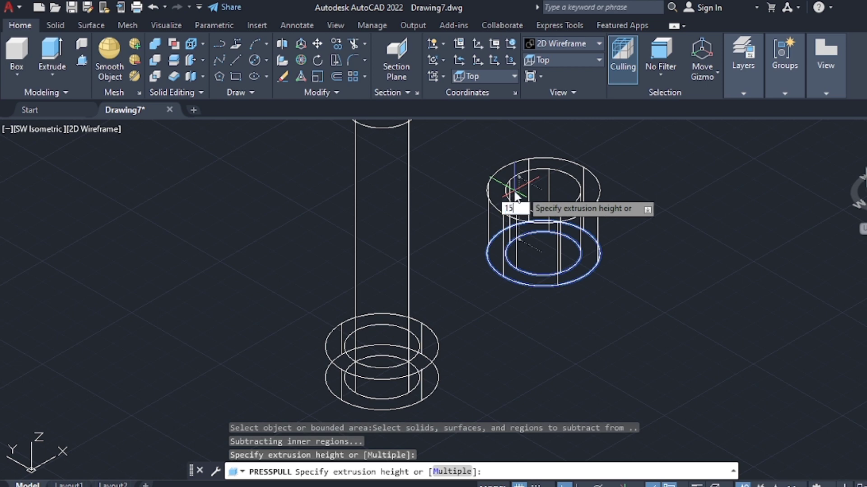
key(Return)
key(Return)
Apply Shaded with Edges and move the collar onto the top of the pin in Front view.
click(587, 44)
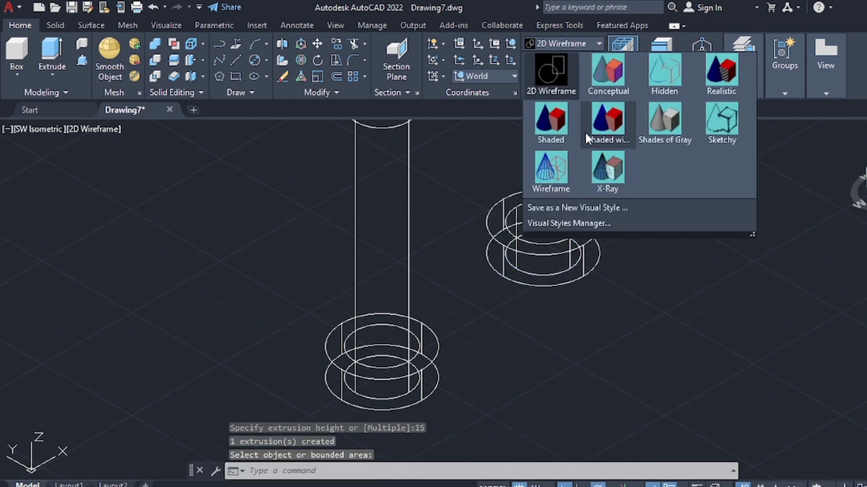
click(587, 136)
click(528, 312)
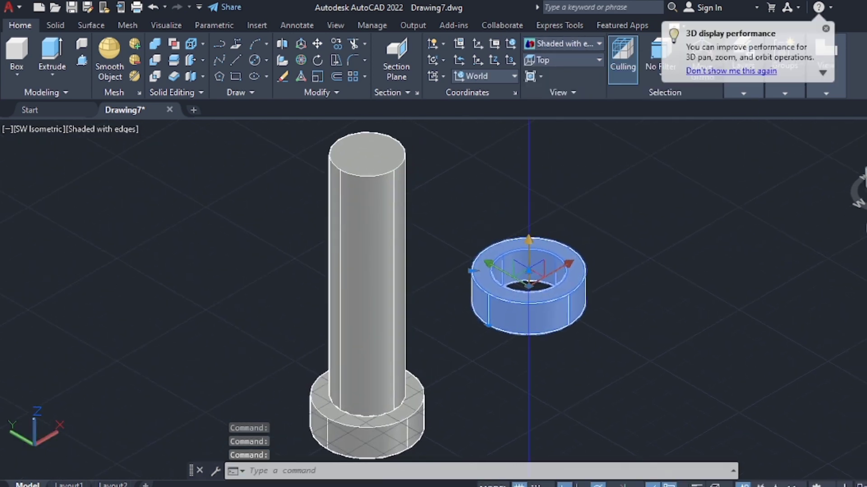
click(529, 242)
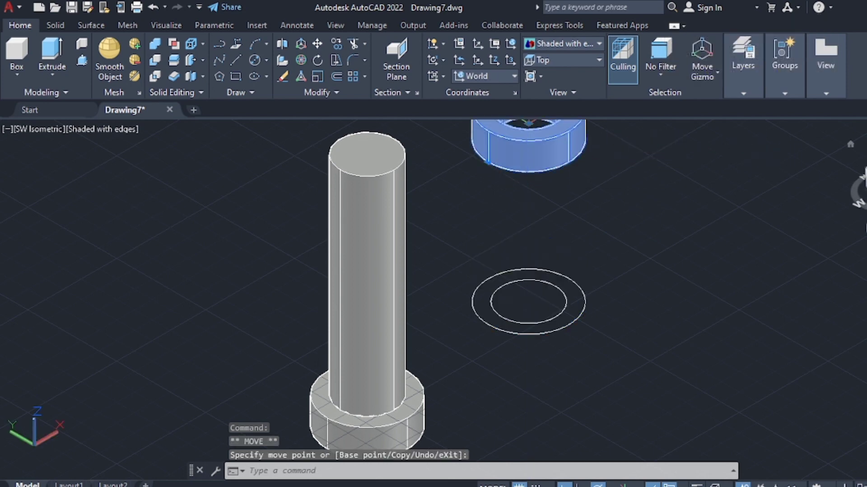
click(858, 171)
key(Escape)
key(Return)
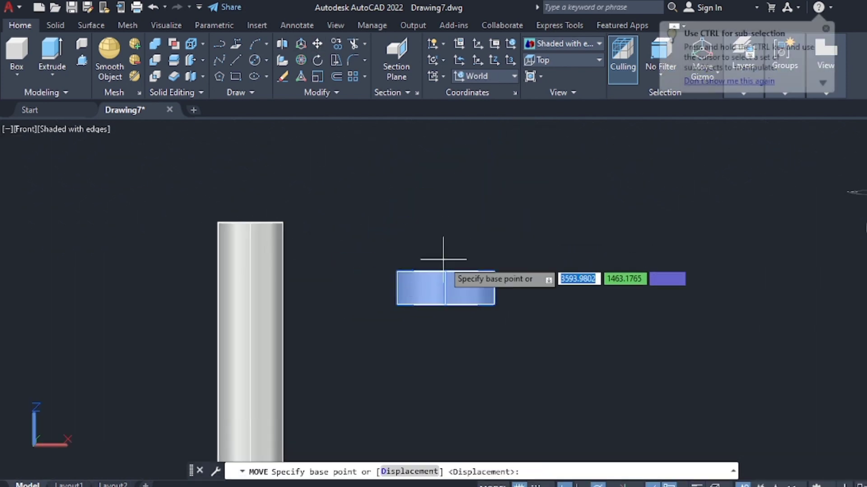
click(445, 304)
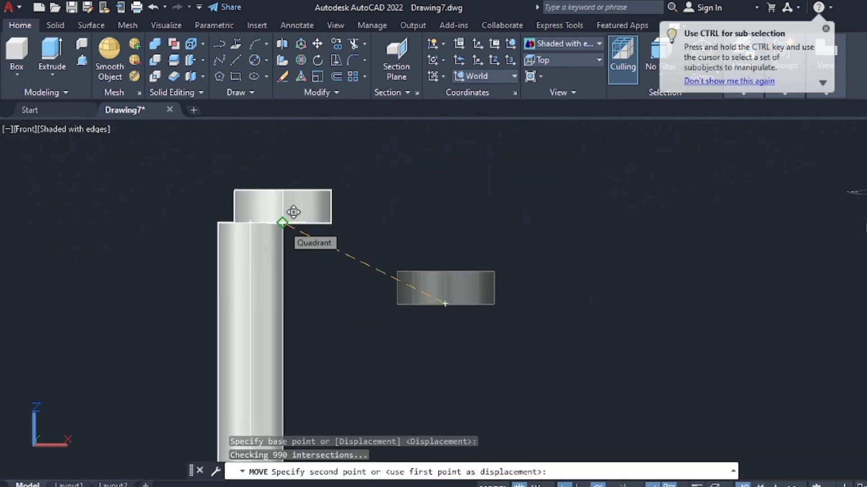
click(293, 211)
Back in SW Isometric, raise the collar along Z by 7.5 and then 15.
click(857, 176)
click(452, 239)
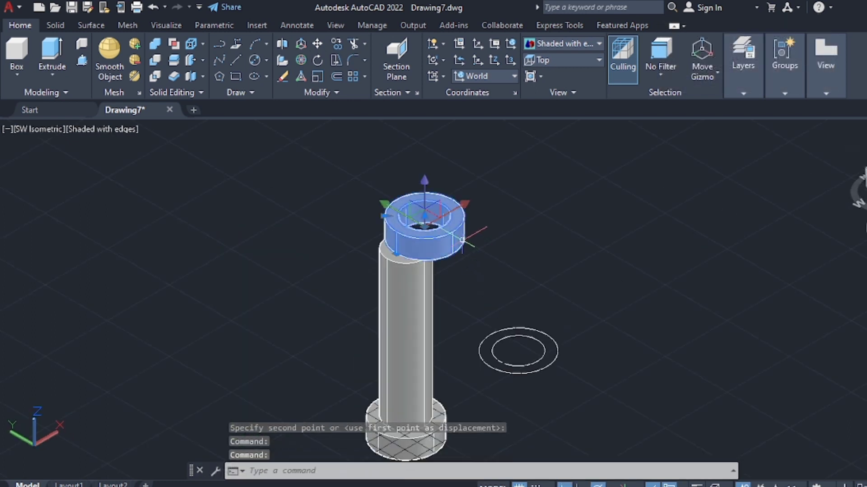
click(465, 204)
text(7)
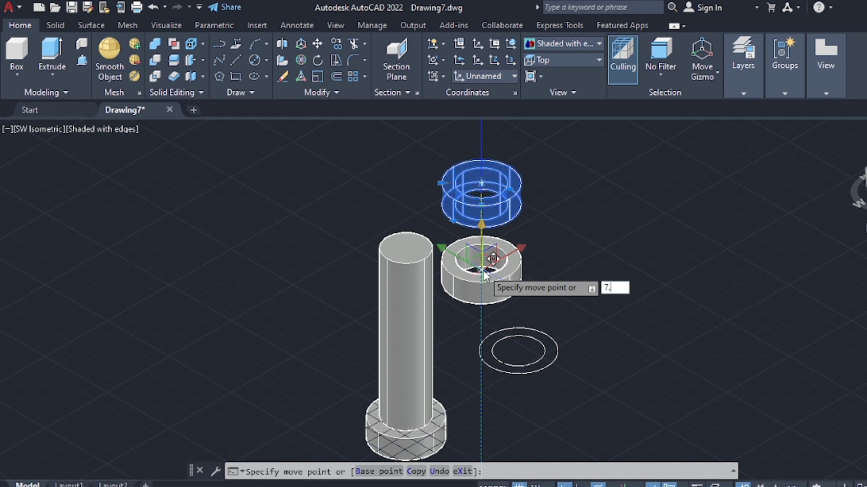
text(5)
key(Return)
click(481, 201)
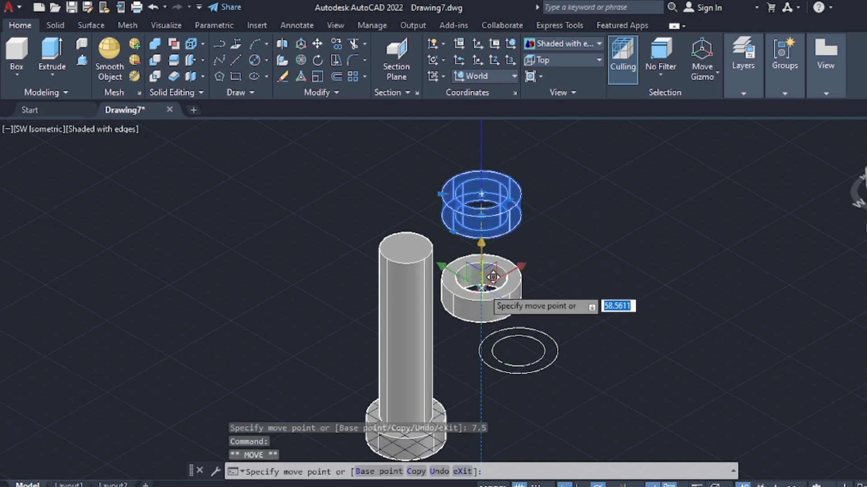
text(15)
key(Return)
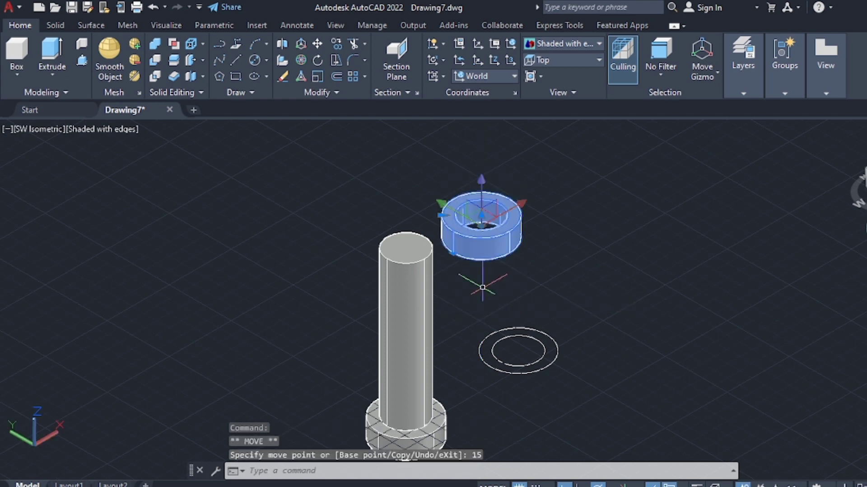
key(Escape)
Switch to the Front view, then to the Right side view.
click(595, 63)
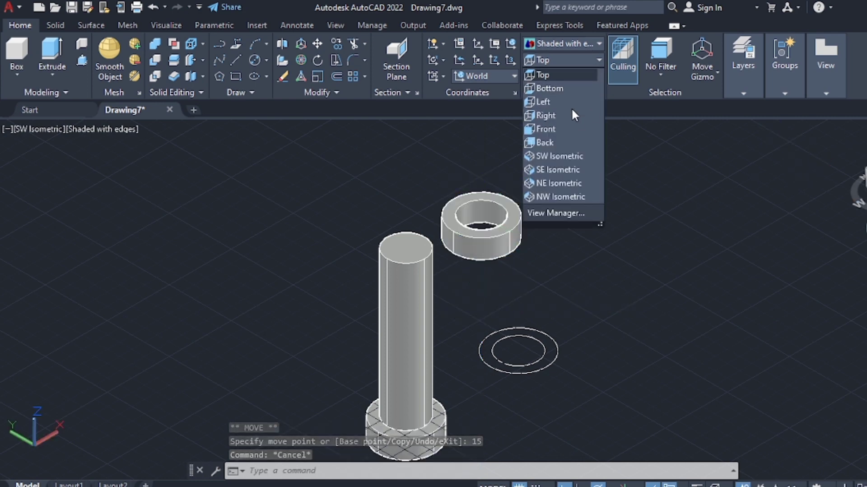
click(548, 132)
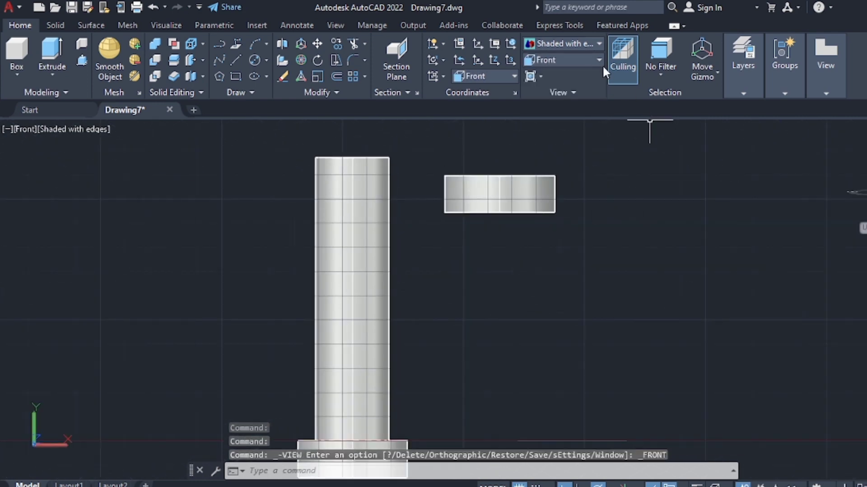
click(600, 62)
click(568, 115)
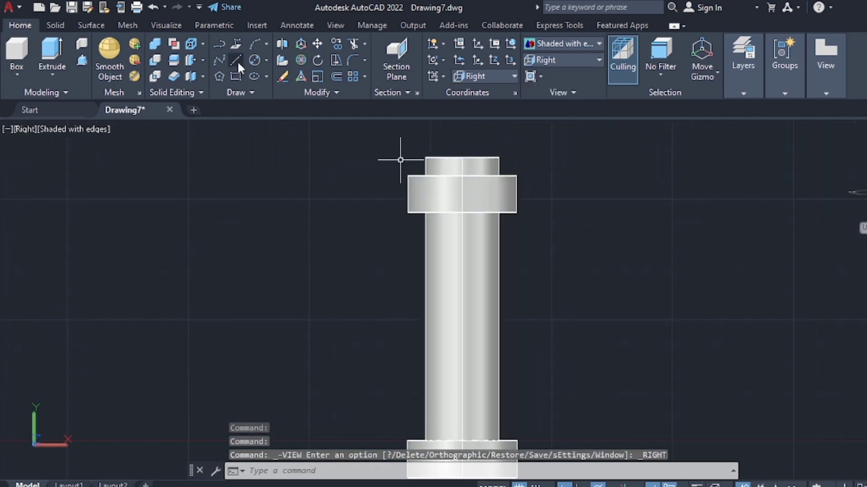
Draw a 6-diameter circle centred 15 below the top of the pin shaft.
click(255, 60)
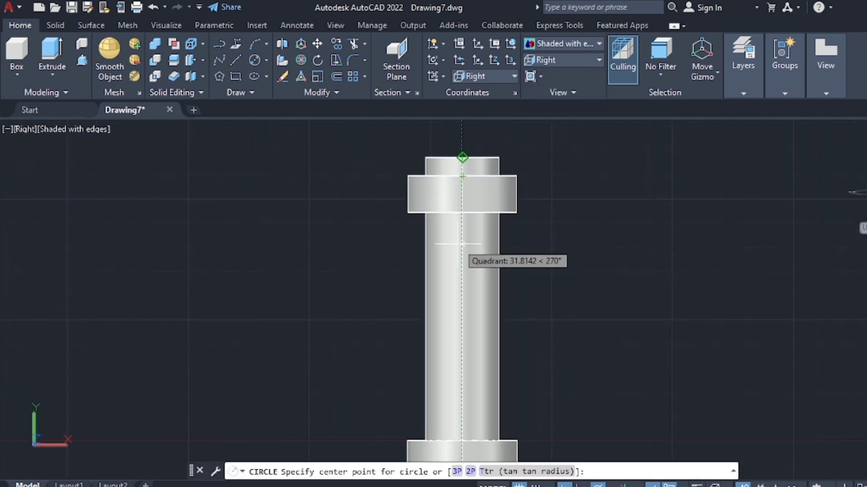
text(15)
key(Return)
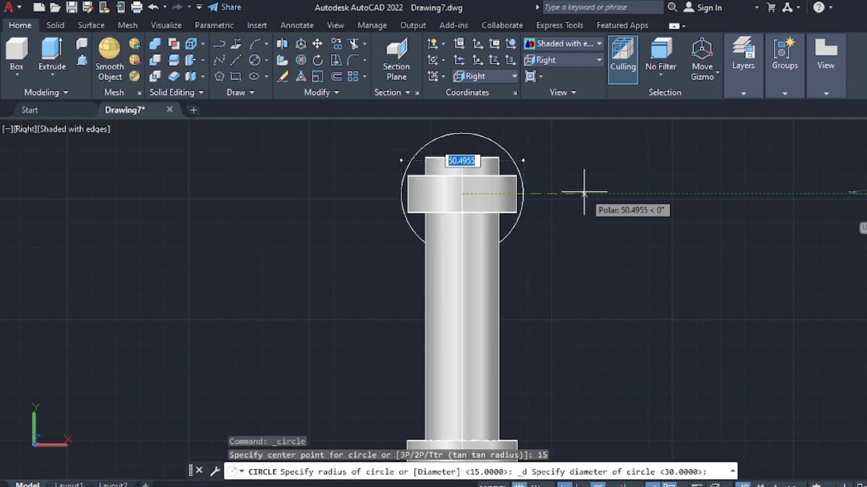
text(6)
key(Return)
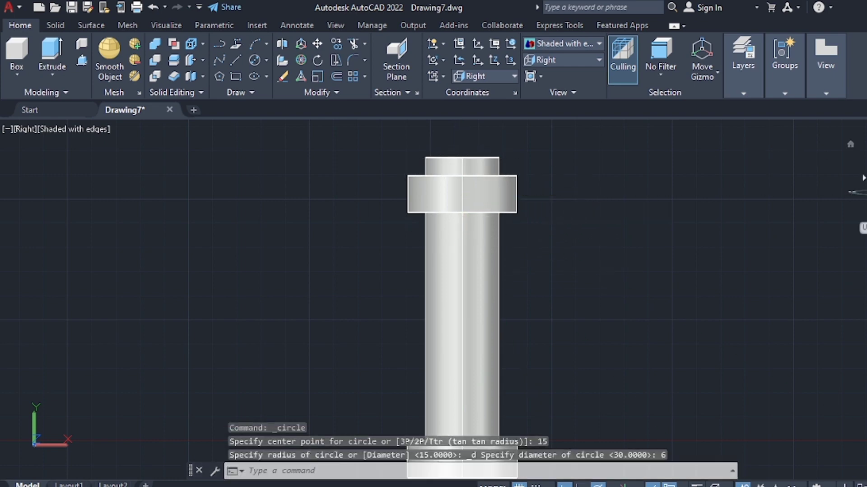
In wireframe display, extrude the 6-diameter circle into a thin rod through collar and pin.
scroll(493, 202, up, 3)
scroll(494, 202, down, 2)
scroll(494, 202, up, 5)
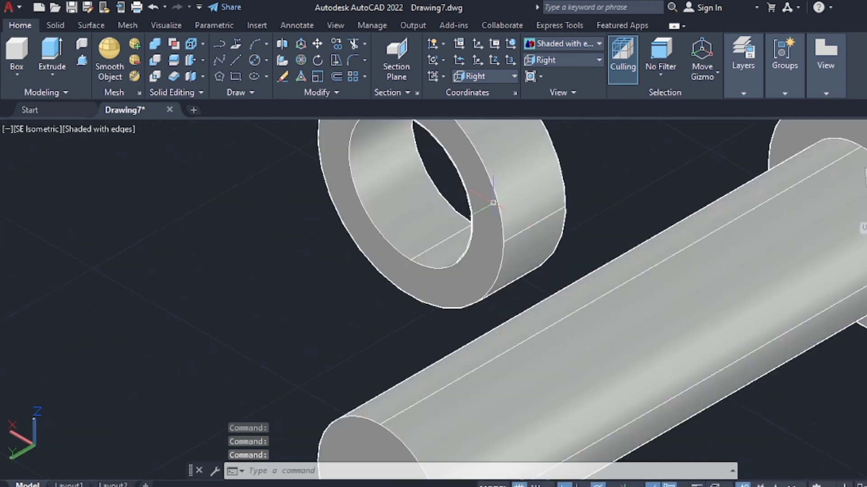
scroll(493, 202, down, 2)
scroll(677, 250, up, 2)
click(579, 43)
click(550, 77)
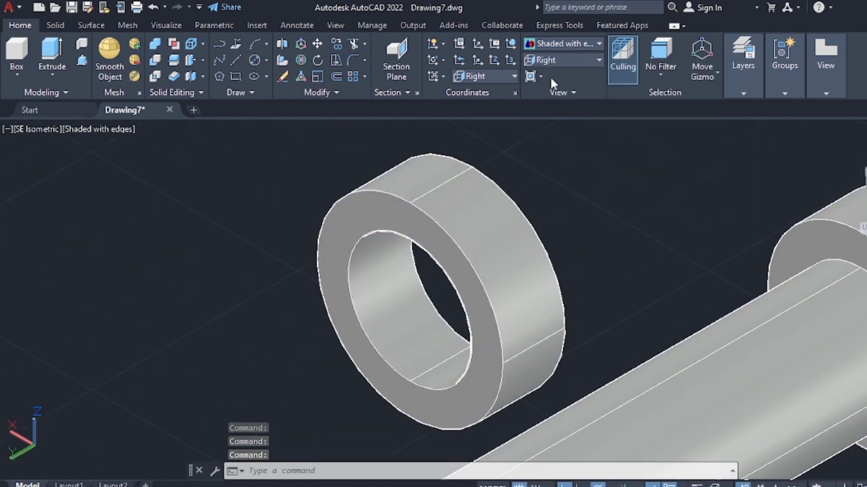
scroll(513, 171, down, 5)
scroll(455, 273, up, 6)
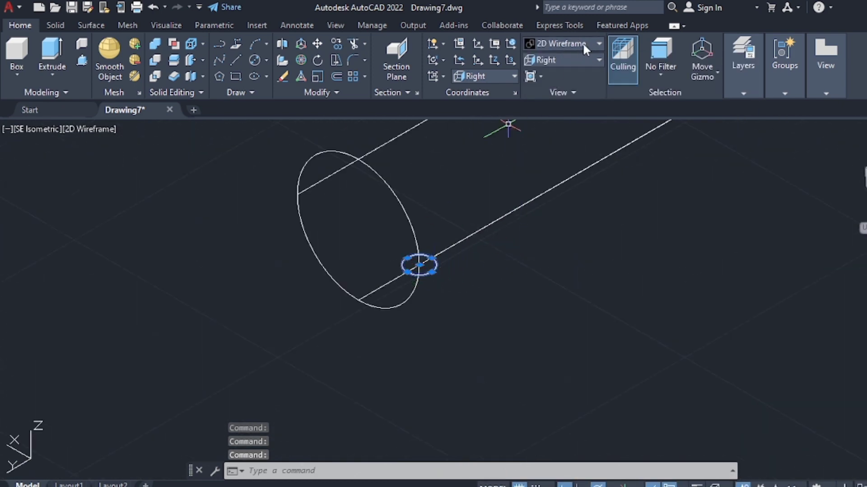
click(60, 55)
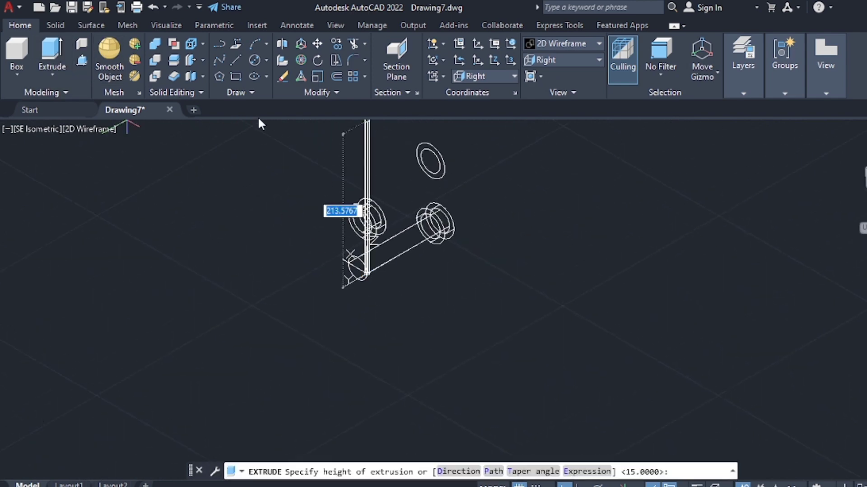
click(384, 168)
Return to Shaded with Edges and subtract the rod from the collar and pin.
click(579, 43)
click(606, 110)
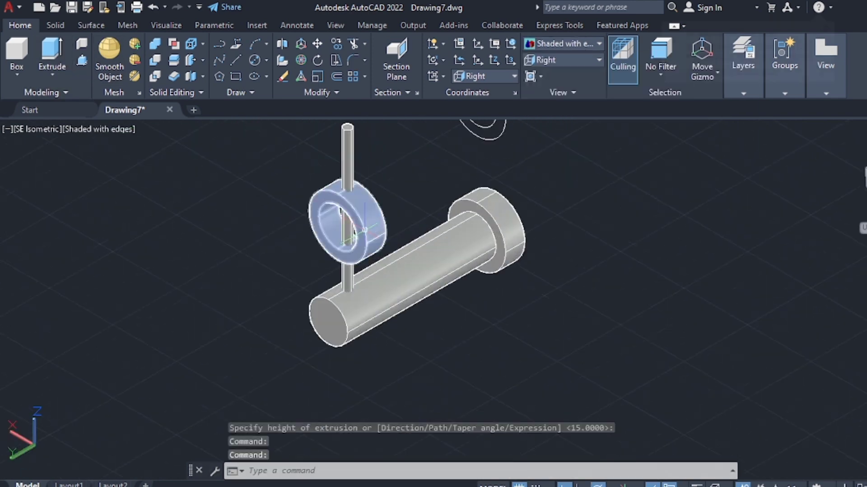
text(su)
key(Return)
click(375, 238)
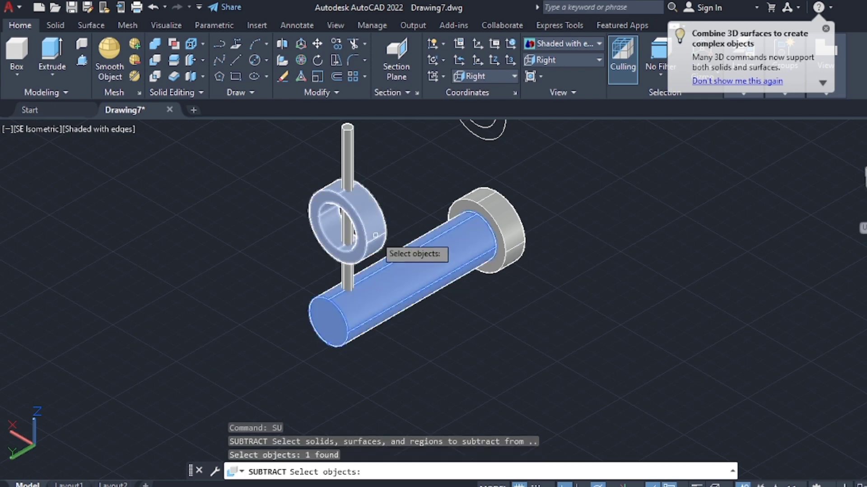
click(386, 209)
key(Return)
click(351, 157)
key(Return)
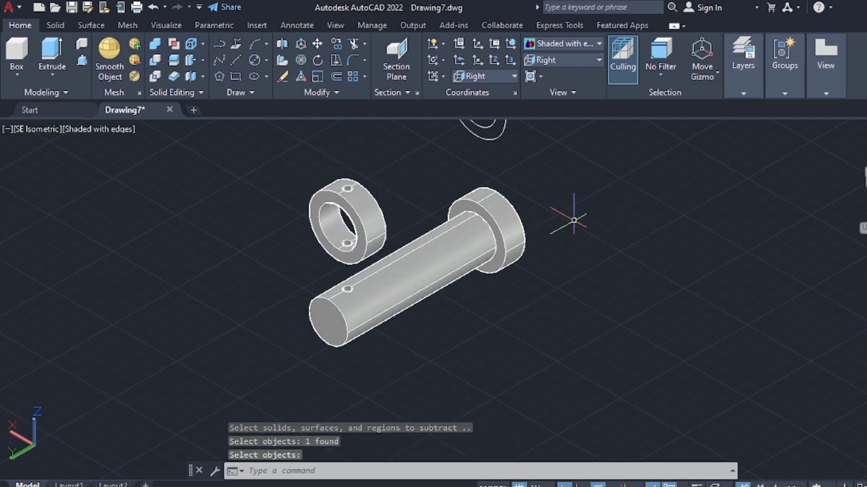
key(Return)
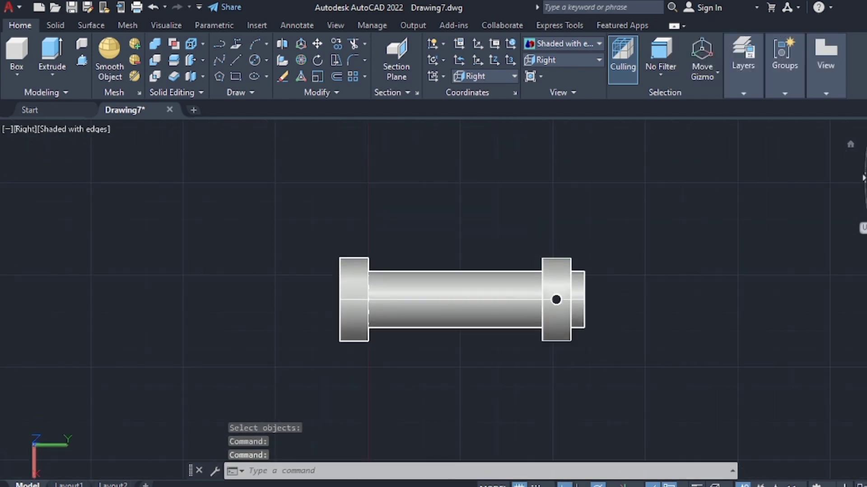
Switch to NE Isometric and erase the two stray circles above the model.
click(842, 232)
click(596, 120)
click(360, 201)
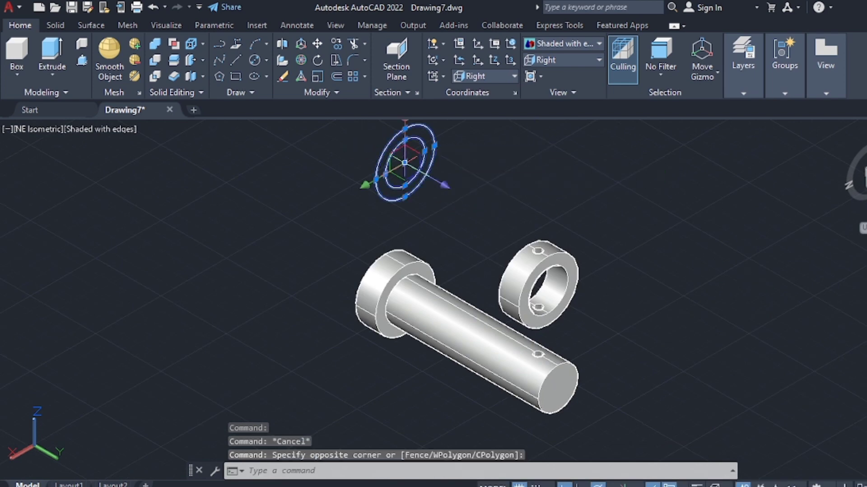
key(Delete)
In Right view, draw a 36-radius circle beside the model.
click(590, 56)
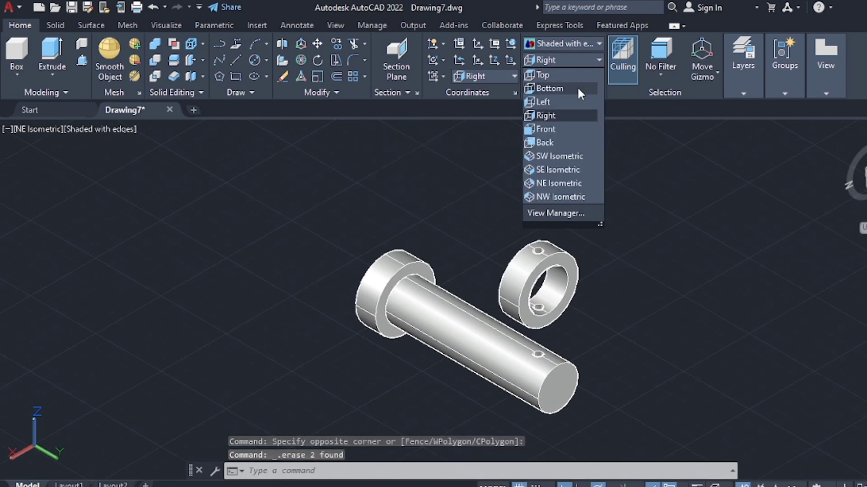
click(562, 115)
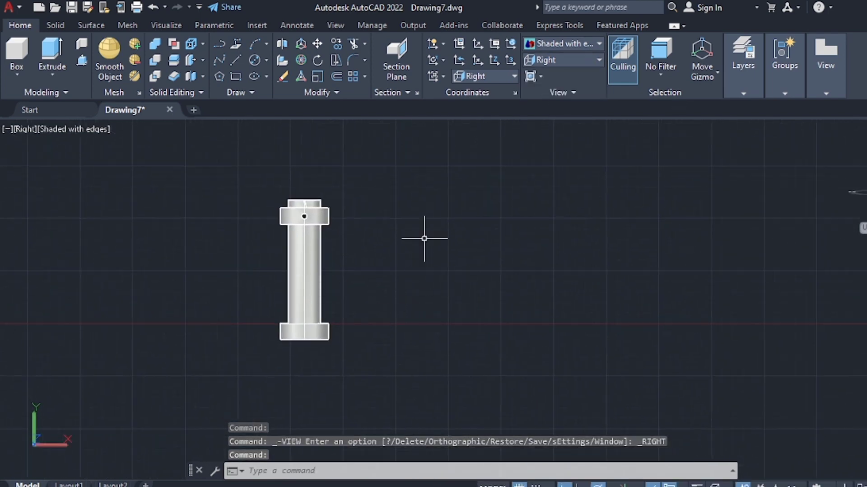
click(264, 60)
click(296, 112)
click(263, 62)
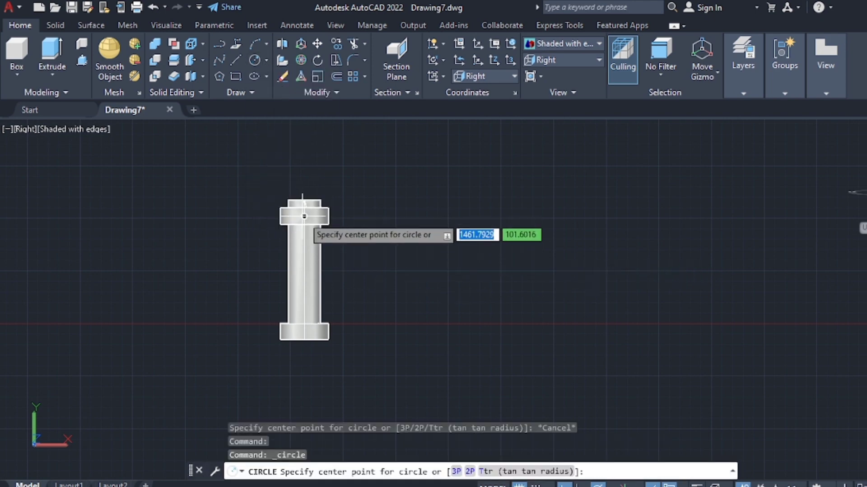
scroll(305, 213, up, 4)
scroll(307, 215, up, 1)
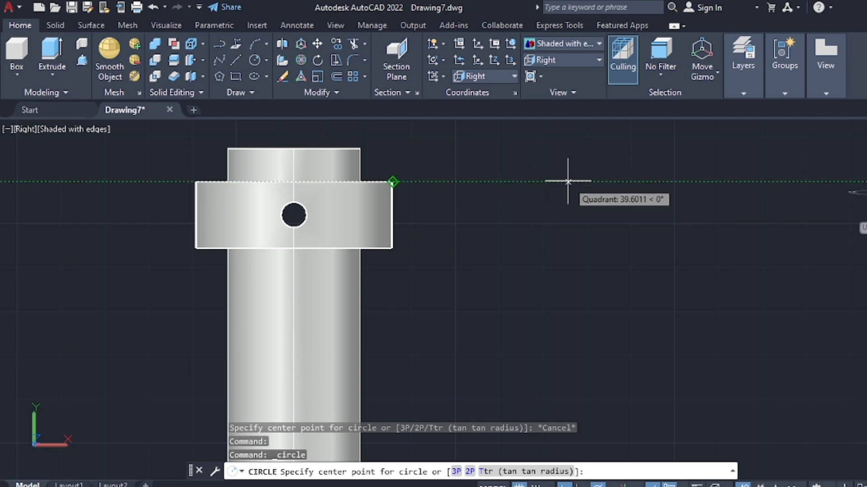
scroll(673, 181, down, 2)
click(734, 181)
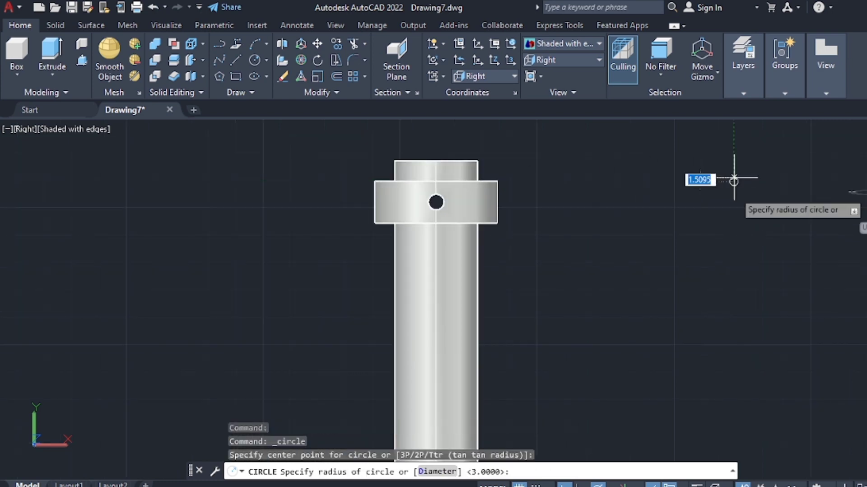
text(36)
key(Return)
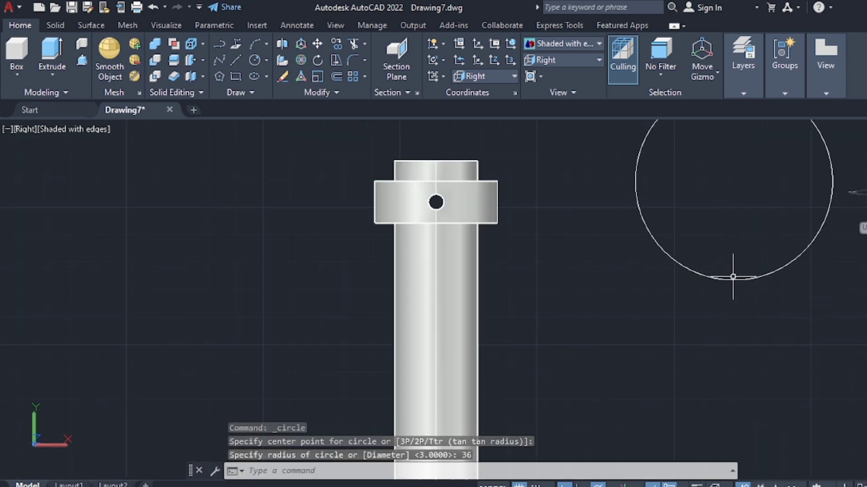
scroll(293, 314, down, 2)
Add a concentric 18-radius circle inside it.
click(252, 60)
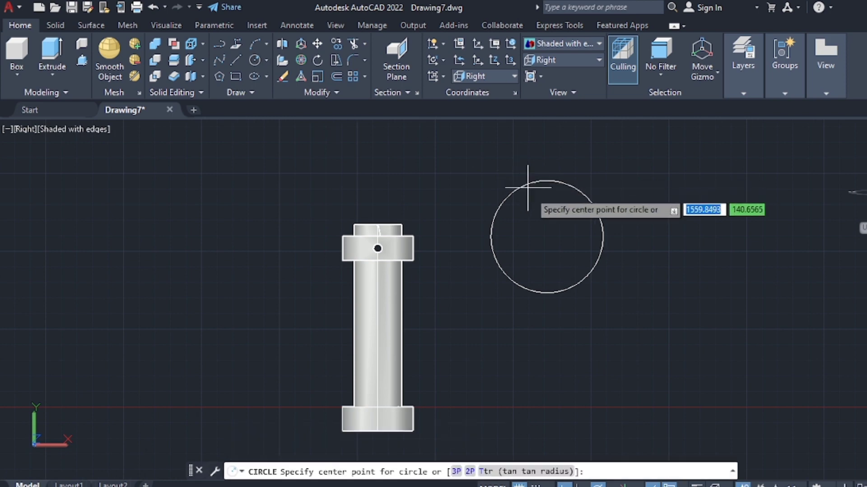
click(547, 236)
text(1)
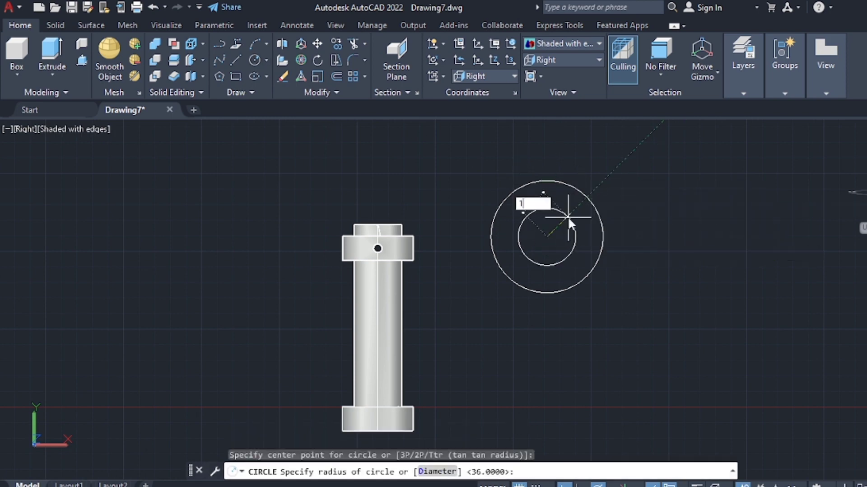
text(8)
key(Return)
Draw the arm outline: an 18-unit vertical segment and a horizontal line to the outer circle.
click(235, 59)
text(109)
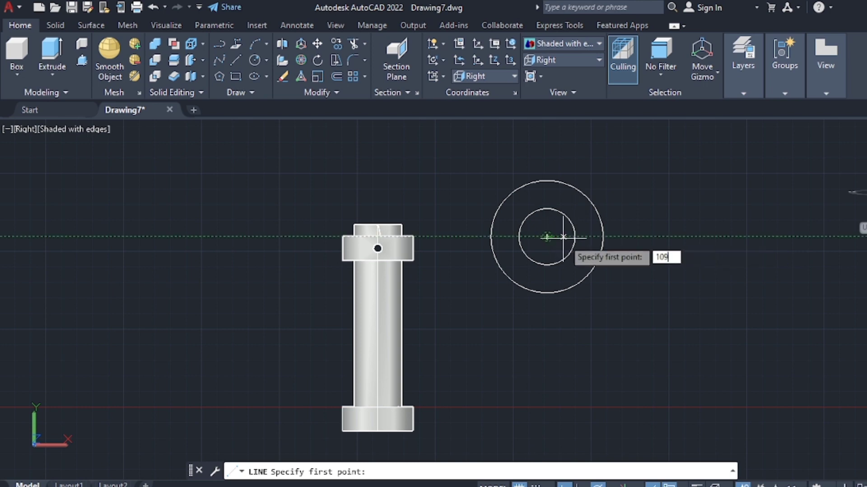
key(Return)
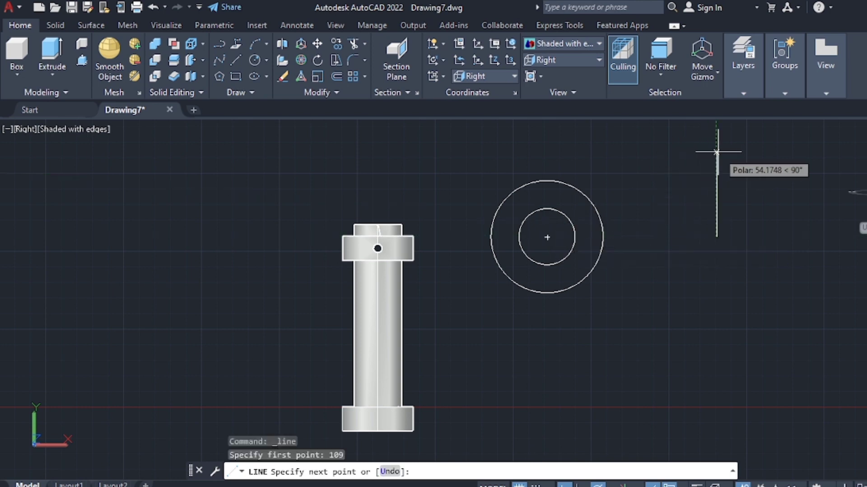
text(18)
key(Return)
click(597, 209)
key(Escape)
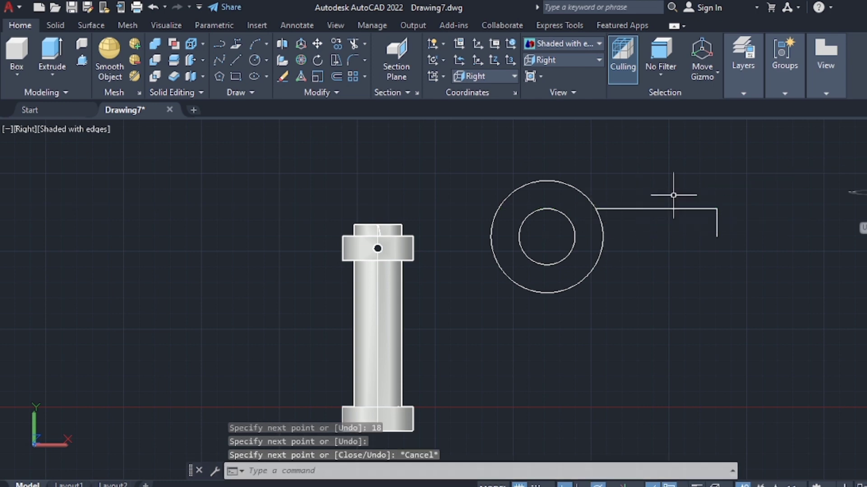
Mirror the two arm lines across the horizontal centre axis, keeping the originals.
text(Mi)
key(Return)
click(735, 184)
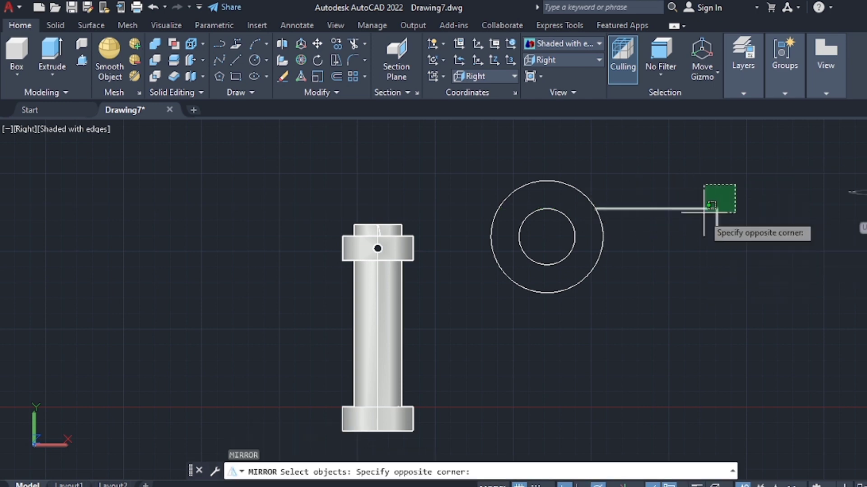
click(708, 224)
key(Return)
click(717, 236)
click(756, 240)
key(Return)
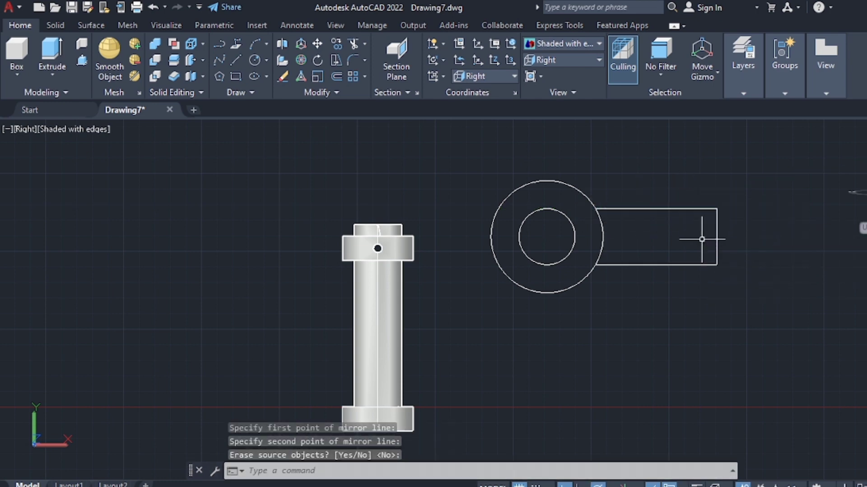
Draw a vertical line through the centre from the circle's top to bottom.
click(235, 60)
click(546, 181)
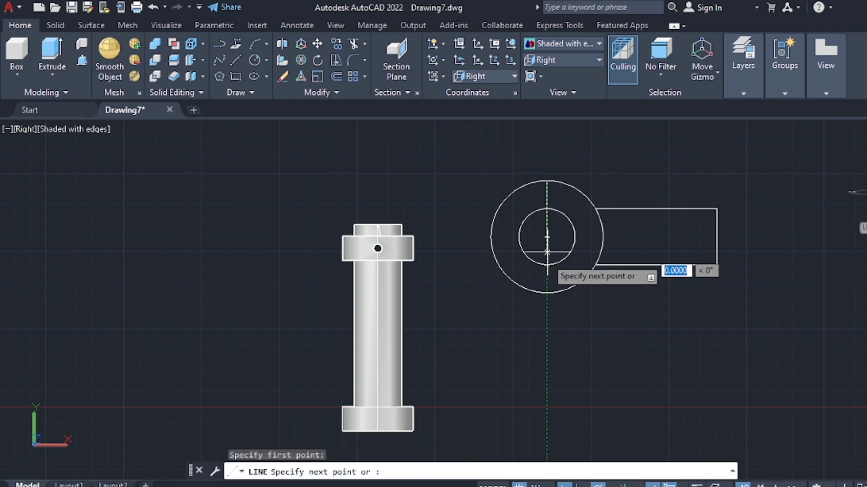
click(547, 292)
Trim away the inner half of the circles with a fence in isometric view.
text(tr)
key(Return)
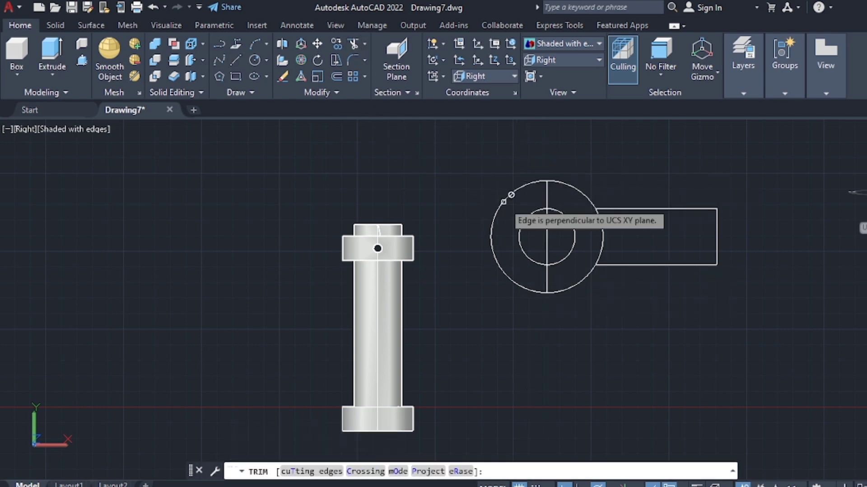
click(841, 186)
click(437, 269)
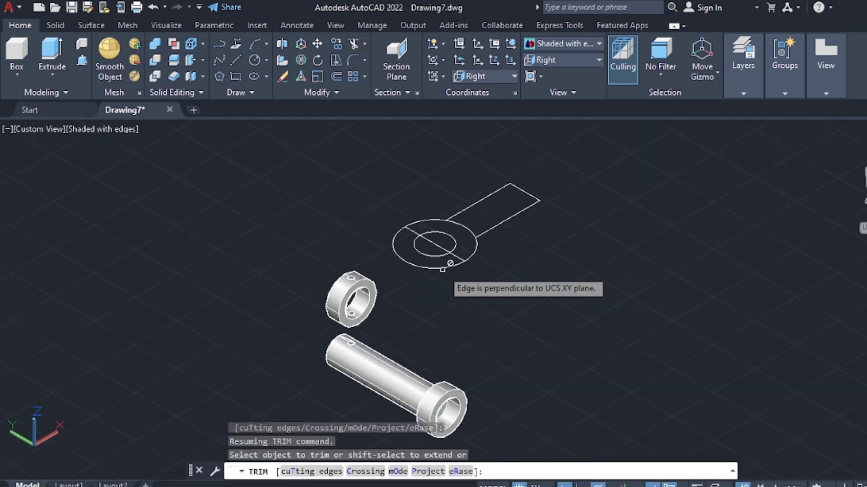
scroll(429, 260, up, 3)
key(Escape)
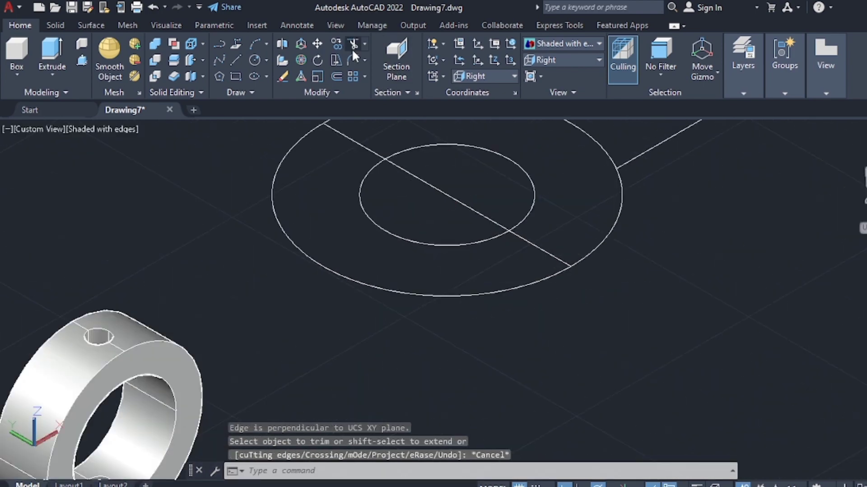
key(Return)
click(426, 297)
click(457, 205)
key(Return)
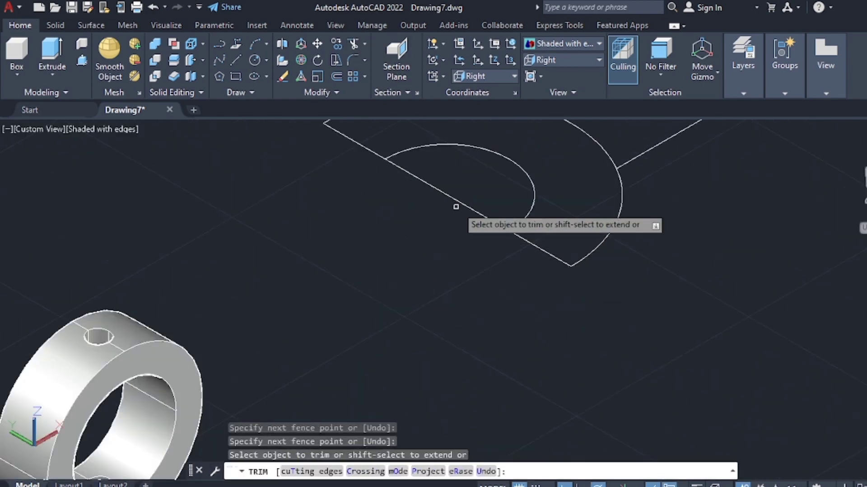
Trim the remaining extra arc segments to leave the fork outline.
click(456, 205)
middle_drag(456, 205, 394, 283)
key(Return)
click(82, 59)
scroll(474, 185, down, 2)
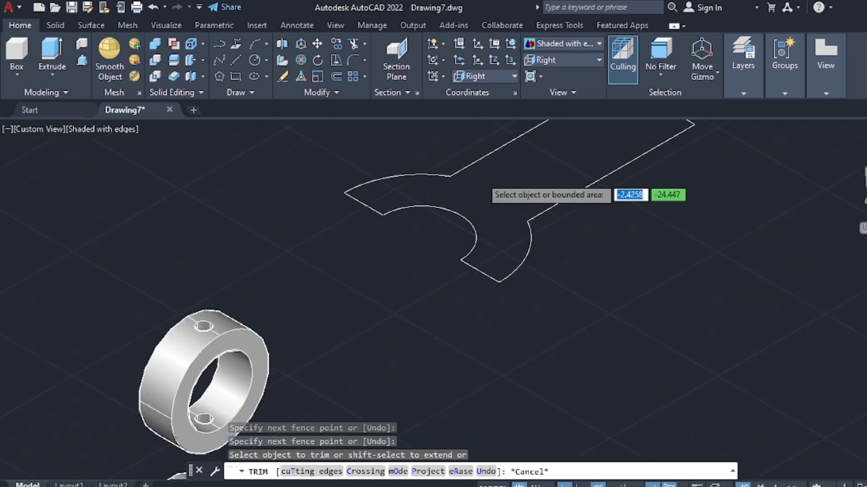
Join the fork outline pieces into one closed profile.
click(545, 180)
key(Escape)
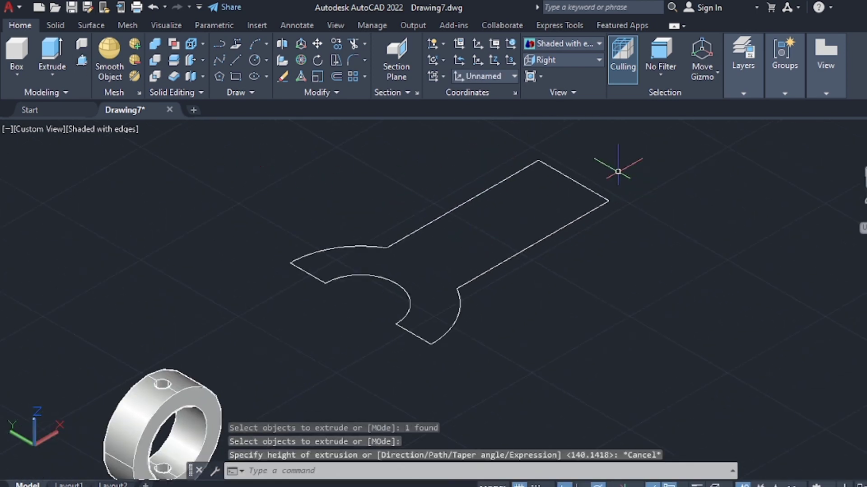
click(597, 194)
click(52, 52)
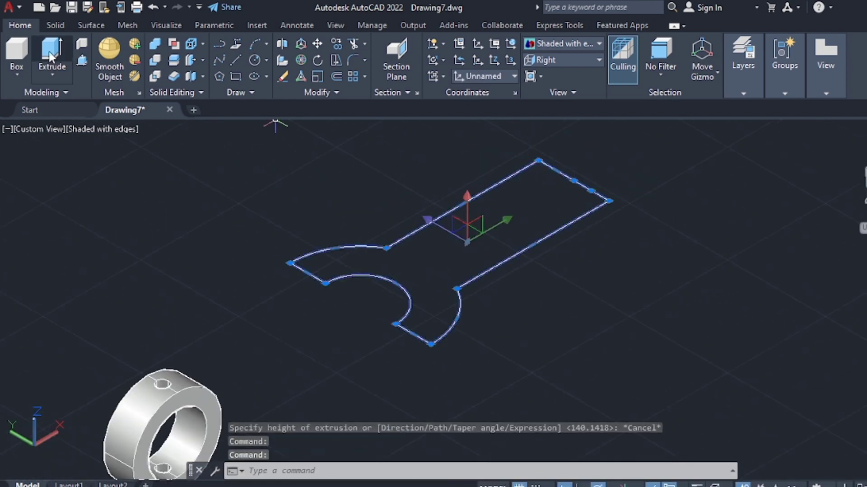
key(Escape)
text(jo)
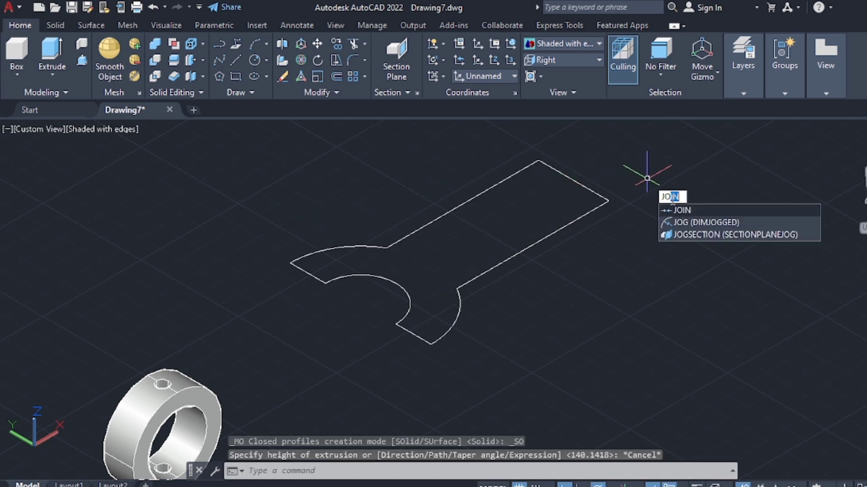
key(Return)
click(602, 197)
click(601, 198)
key(Return)
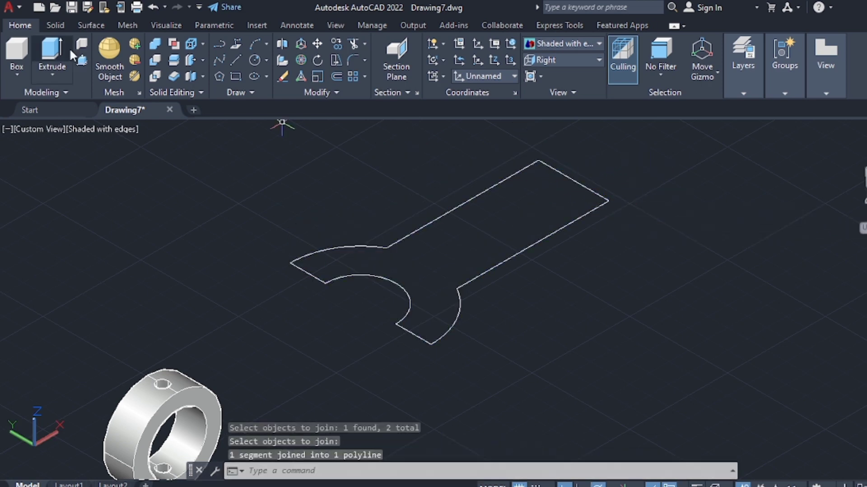
Presspull the fork area 36 units into a solid and switch to Top view.
key(ctrl+shift+e)
click(446, 209)
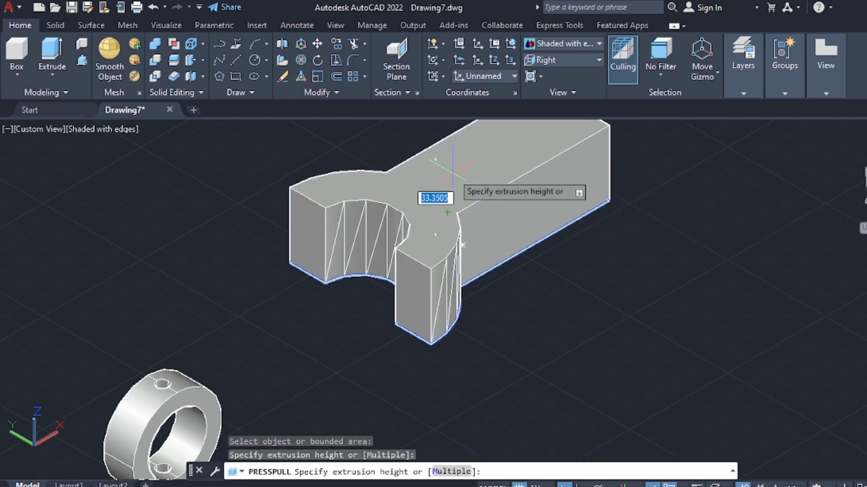
text(36)
key(Return)
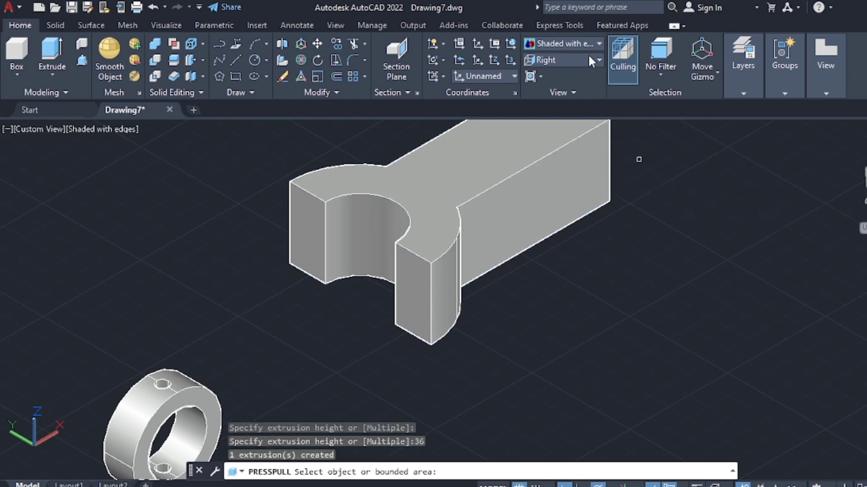
click(589, 54)
click(580, 75)
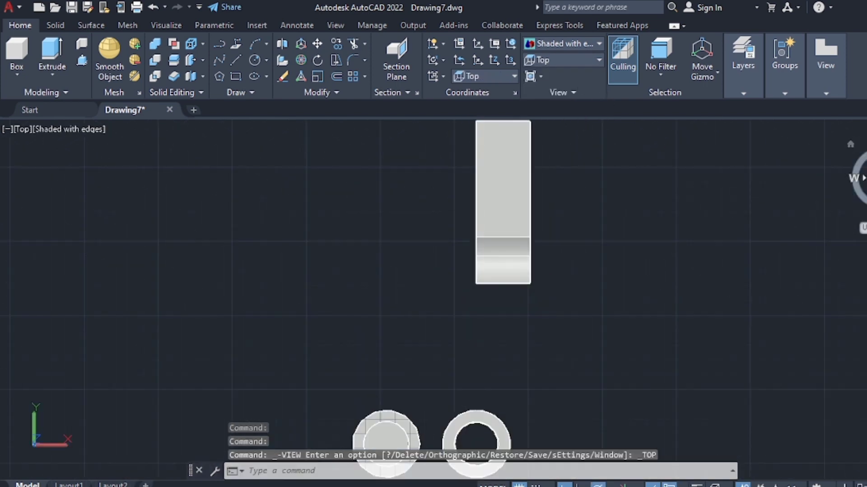
Draw concentric circles of radius 15 and 30 beside the arm's fork, 38 units along.
scroll(522, 335, up, 3)
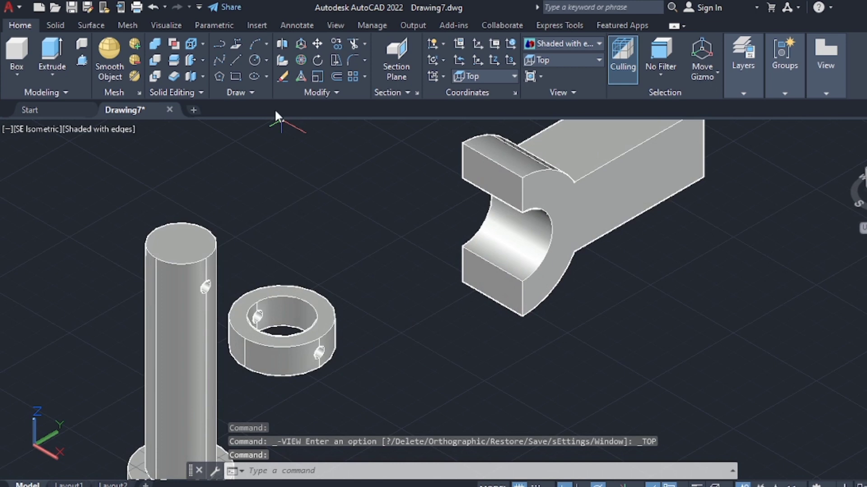
click(251, 60)
text(38)
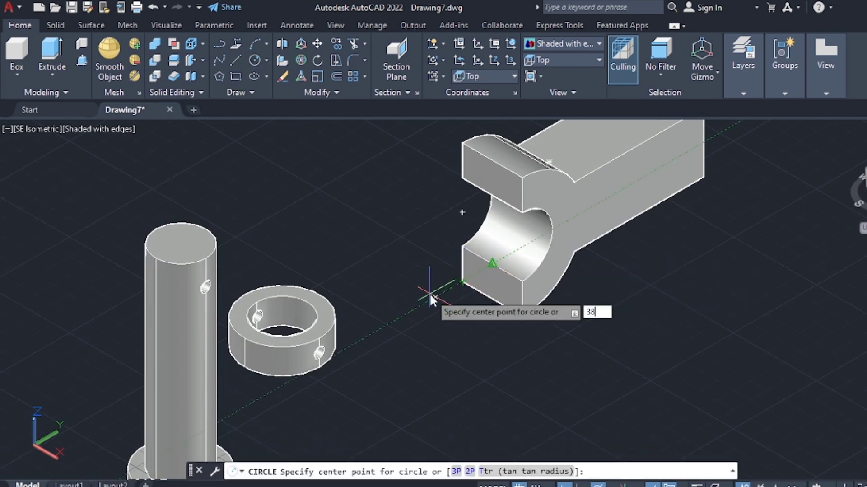
key(Return)
text(15)
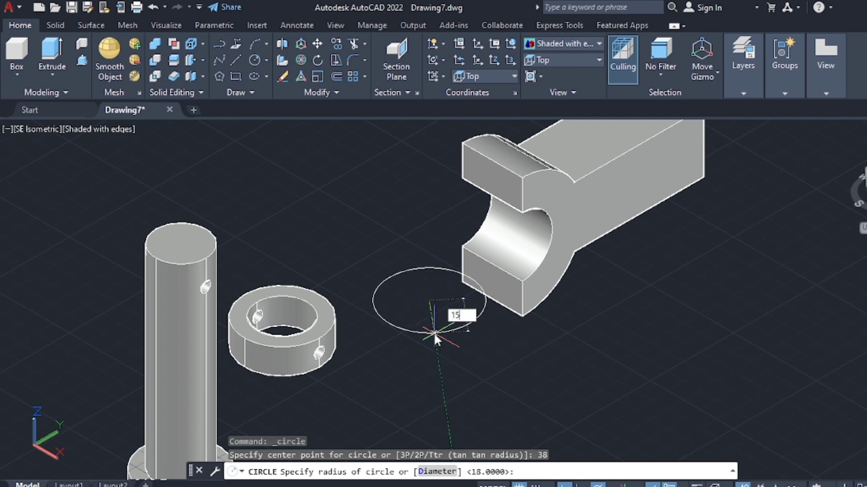
key(Return)
click(252, 64)
click(413, 300)
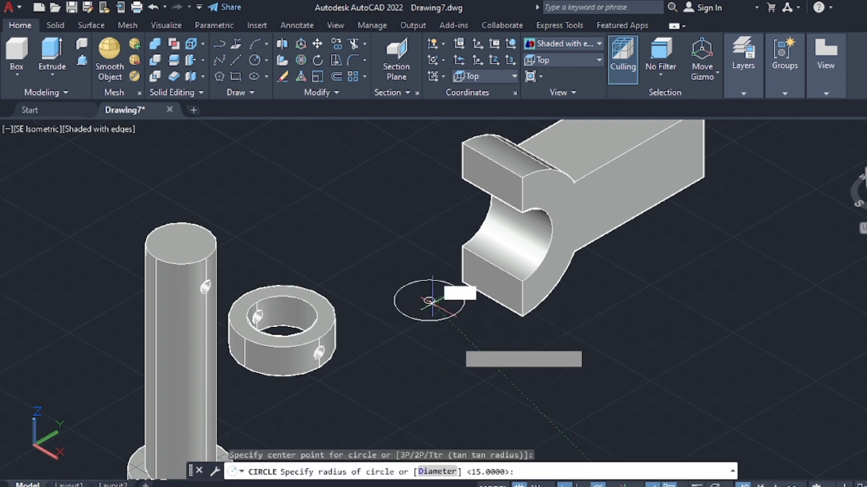
text(30)
key(Return)
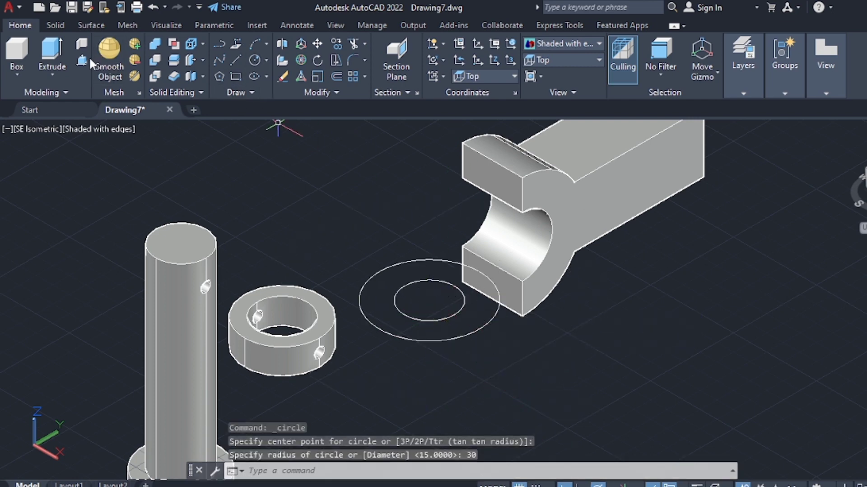
Press-pull the area between the circles 22 high, leaving the inner circle as a hole.
click(81, 60)
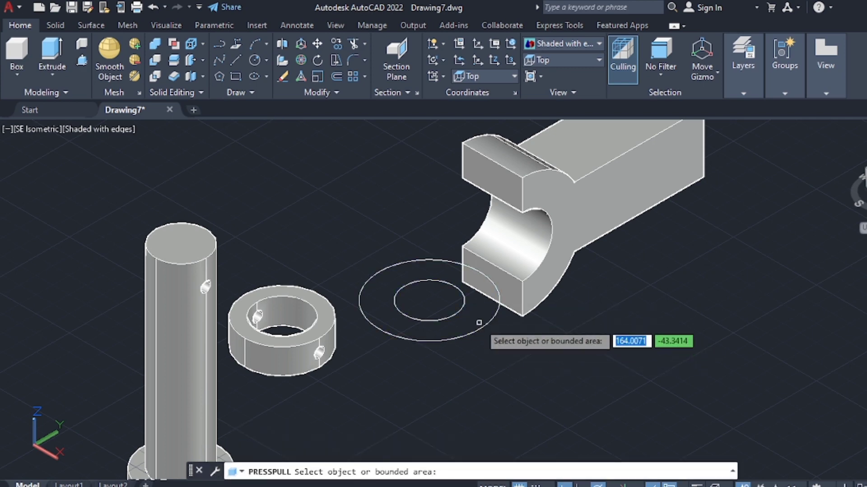
click(479, 322)
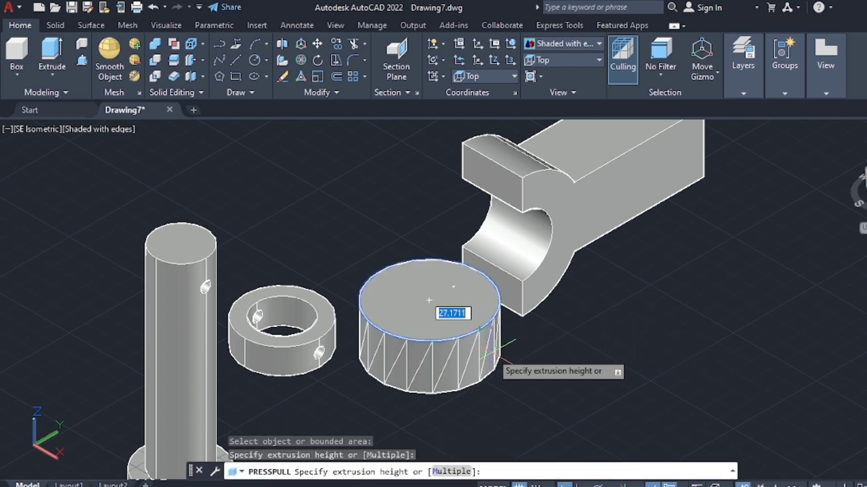
key(Return)
click(469, 327)
click(497, 316)
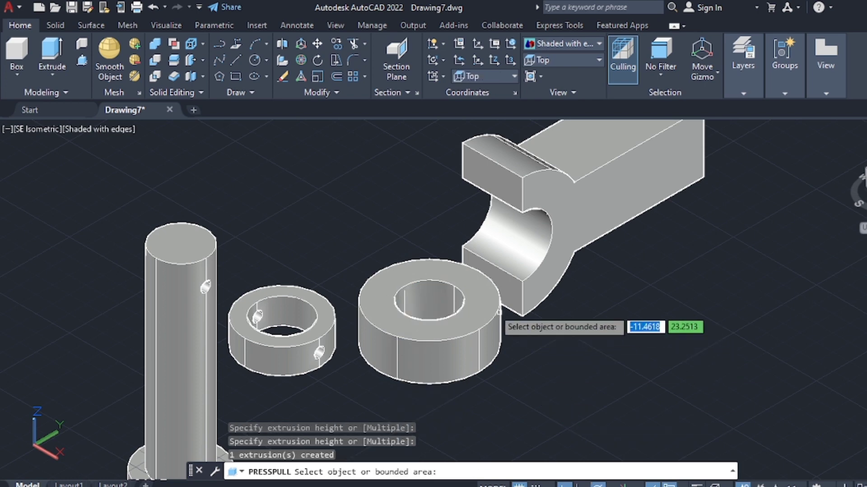
key(Return)
key(Return)
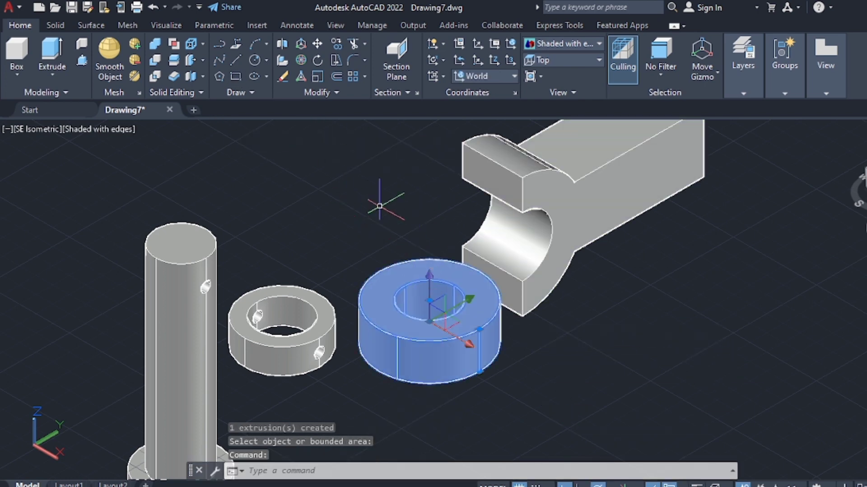
text(MI)
Mirror the ring to place a copy above it, keeping the original.
key(Return)
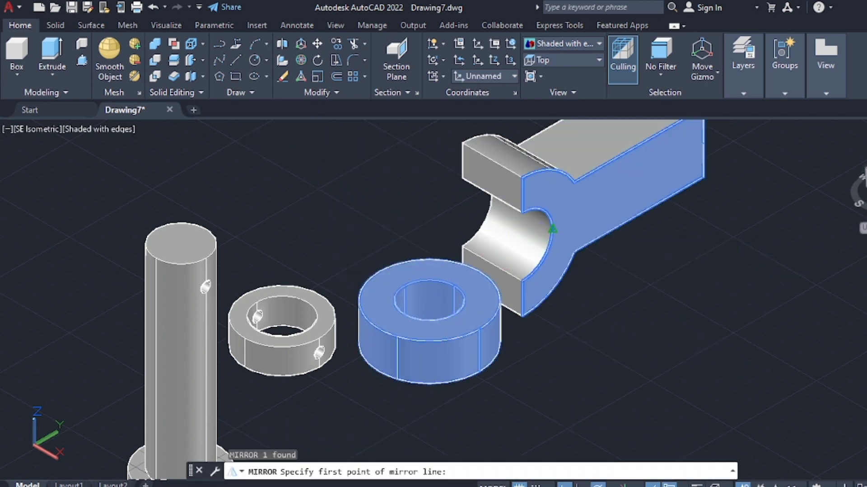
click(548, 228)
click(501, 264)
key(Return)
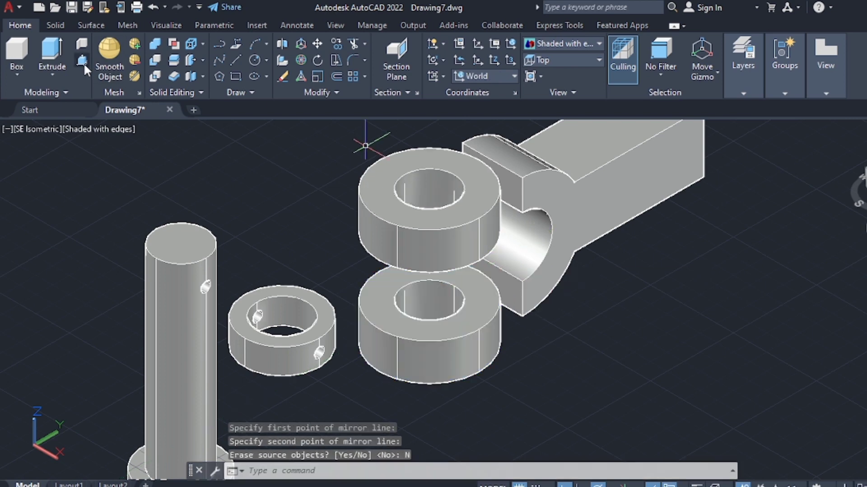
key(ctrl+shift+e)
Press-pull the upper and lower arm tab faces 17 so they meet the rings.
click(513, 185)
text(1)
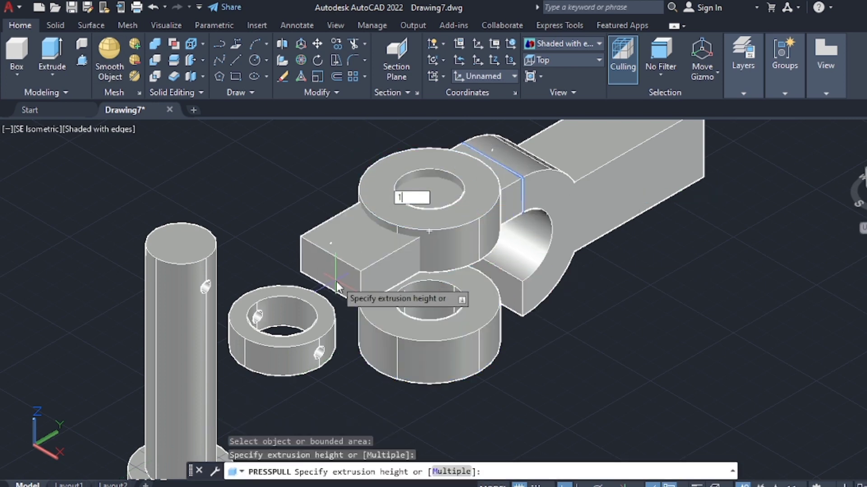
key(Return)
click(379, 361)
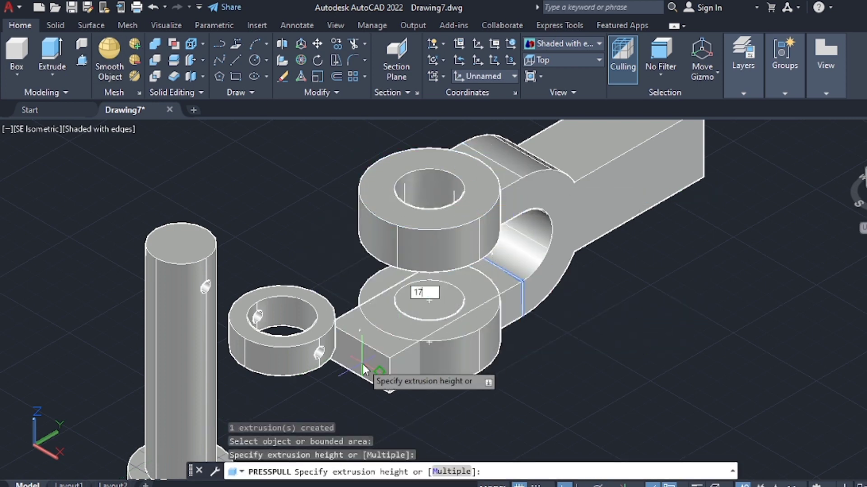
key(Return)
scroll(542, 319, down, 3)
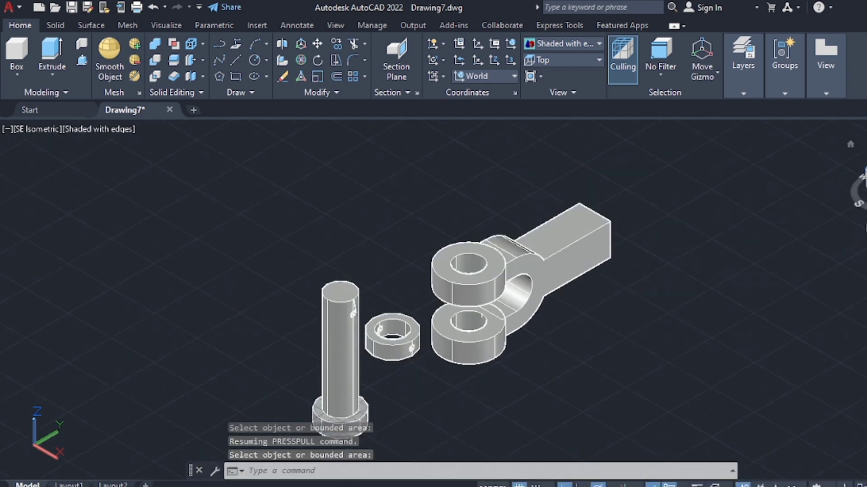
In the north-east isometric view, draw a radius 9 circle on the arm's end face.
key(Escape)
click(860, 174)
click(255, 60)
scroll(523, 329, up, 3)
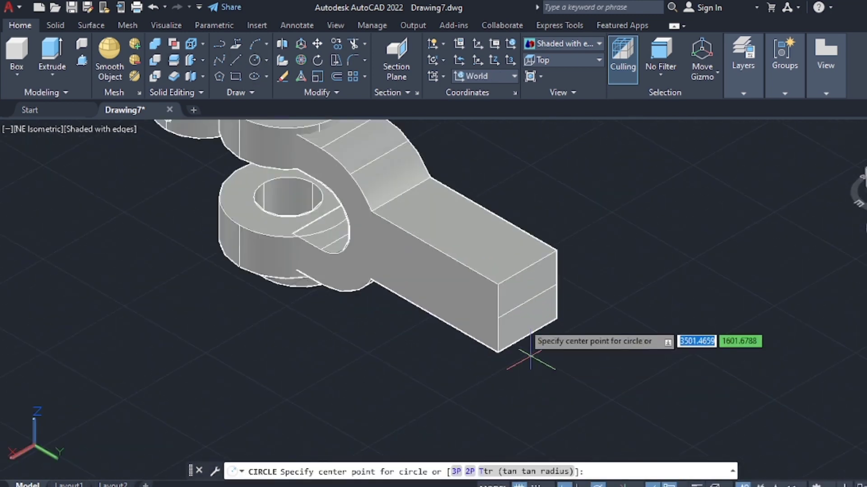
click(498, 287)
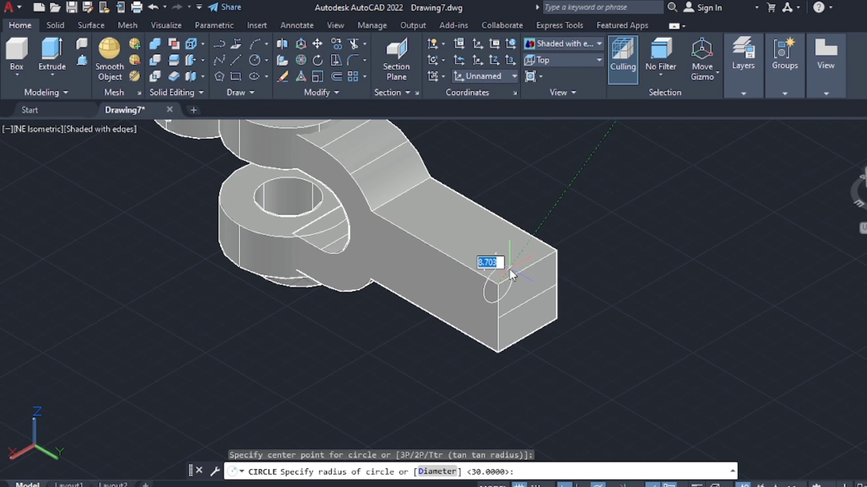
text(9)
key(Return)
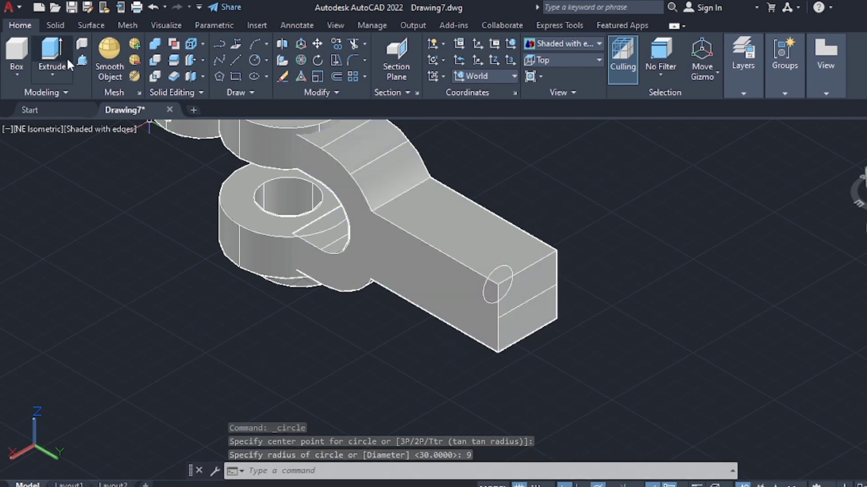
Extrude the radius 9 circle 45 units into a cylinder.
click(68, 61)
click(511, 277)
key(Return)
text(45)
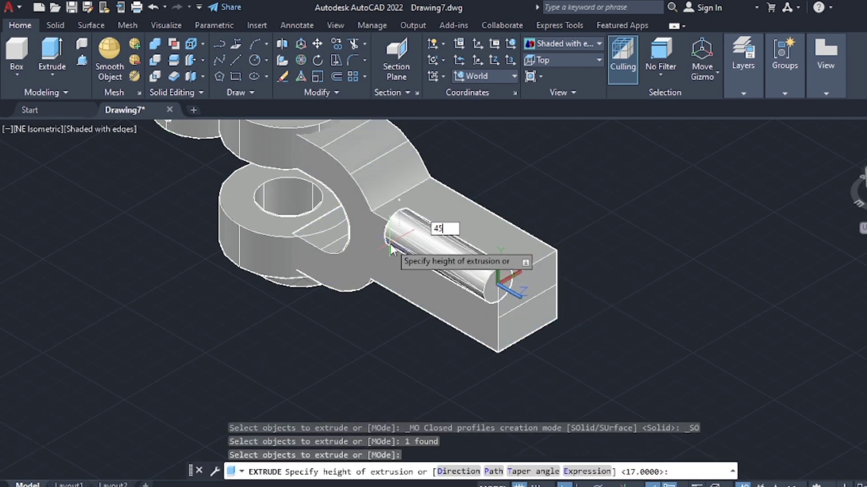
key(Return)
Copy the cylinder to the upper right, lower right and bottom left corners.
key(Escape)
click(451, 252)
text(c)
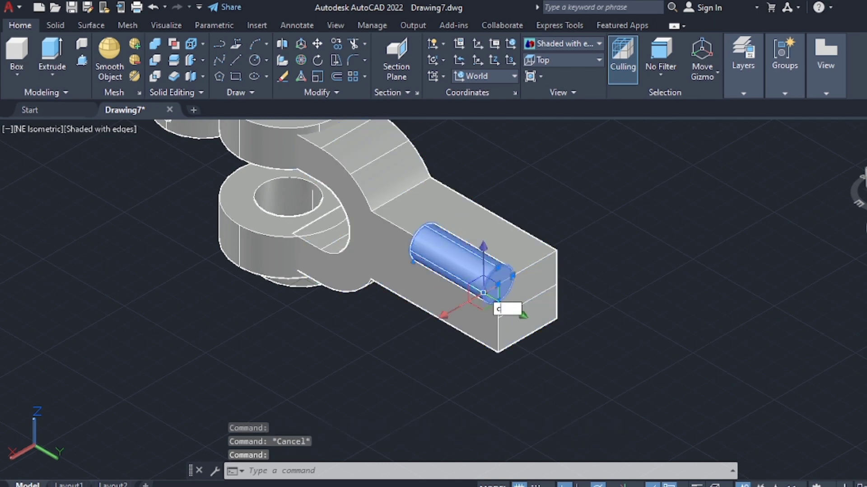
text(o)
key(Return)
click(497, 283)
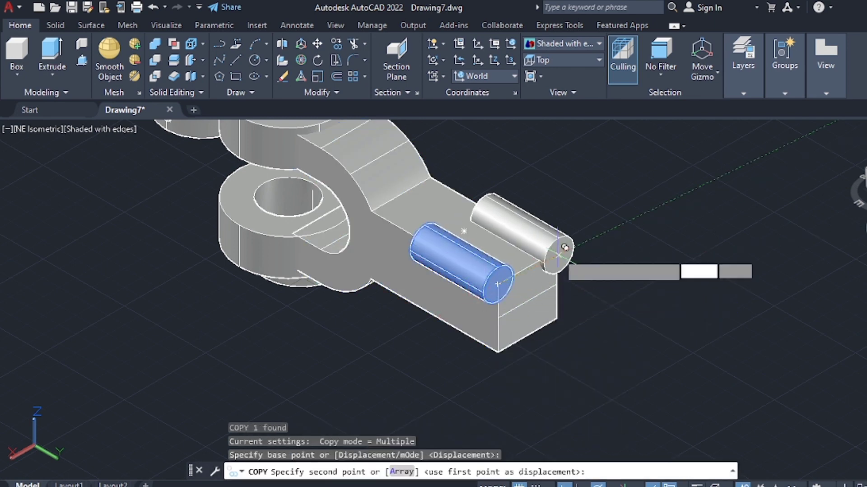
click(557, 245)
click(556, 313)
click(498, 348)
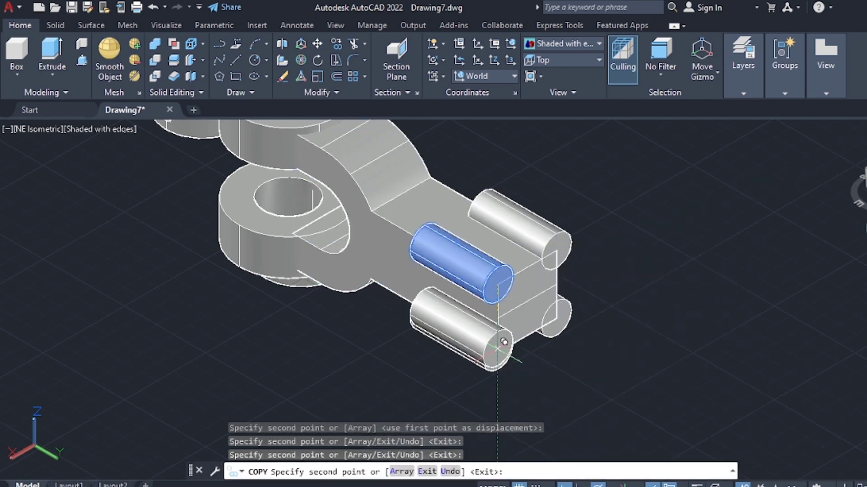
key(Escape)
Subtract all four cylinders from the arm to cut the grooves.
text(su)
key(Return)
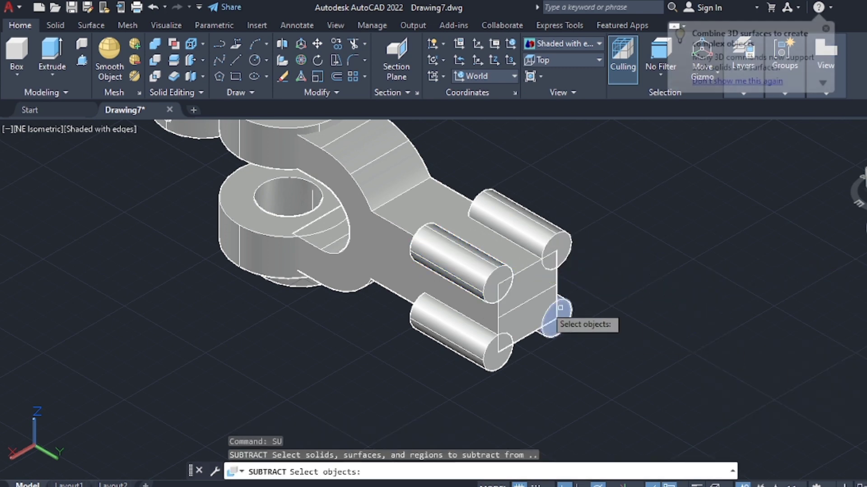
click(556, 317)
key(Return)
click(456, 247)
click(519, 222)
click(560, 316)
click(485, 321)
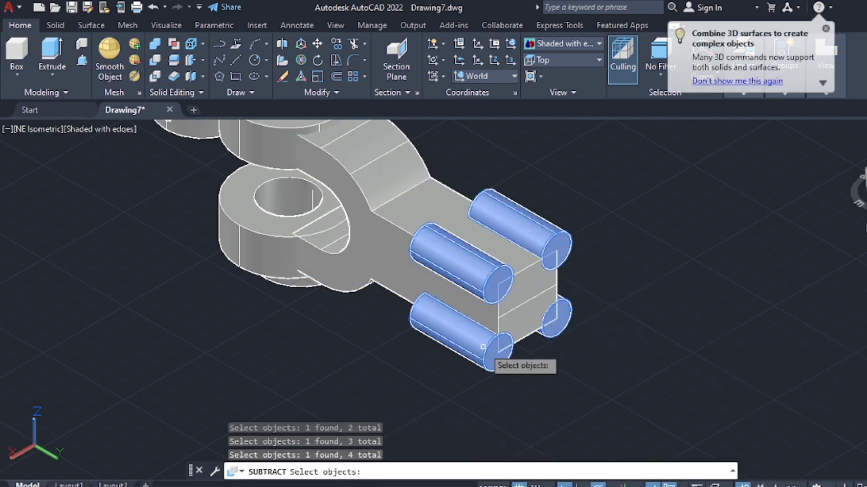
key(Return)
In wireframe display, fillet the groove edges with radius 1.
click(598, 43)
click(544, 74)
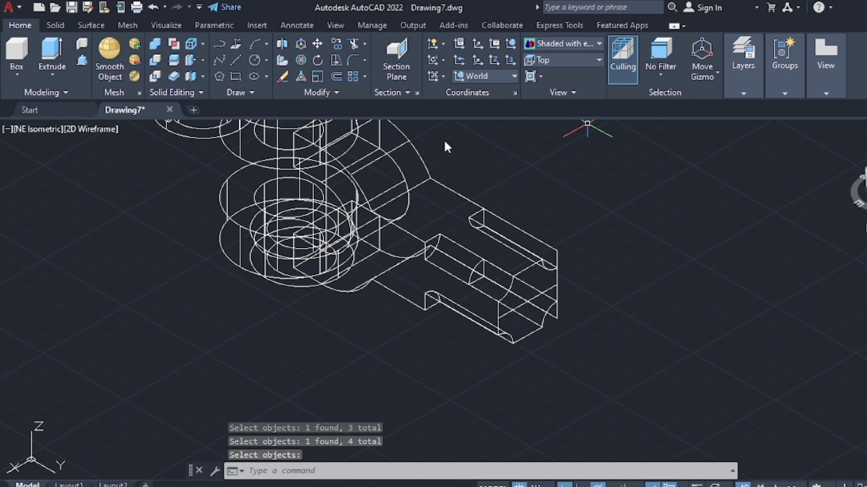
click(55, 25)
click(488, 55)
click(434, 246)
click(476, 221)
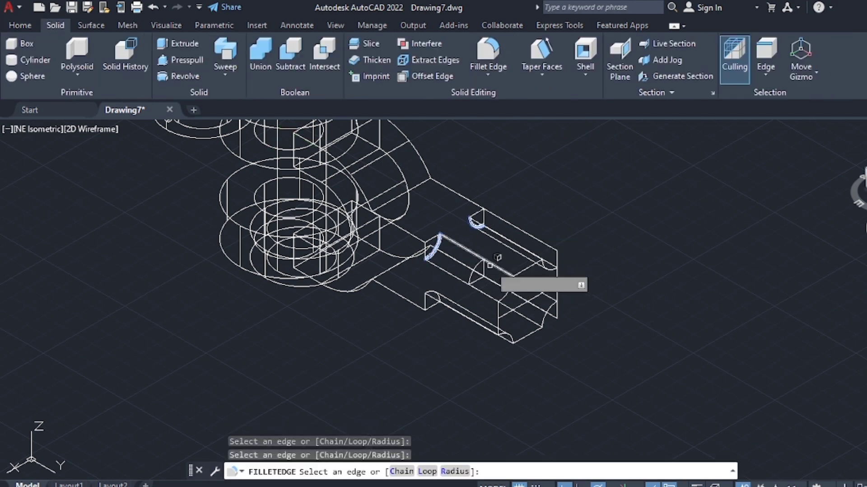
click(477, 271)
text(r)
key(Return)
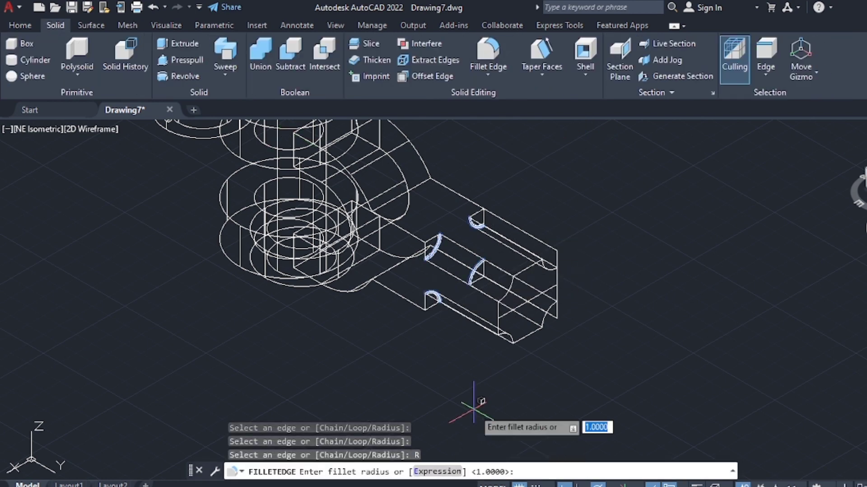
text(1)
key(Return)
key(Return)
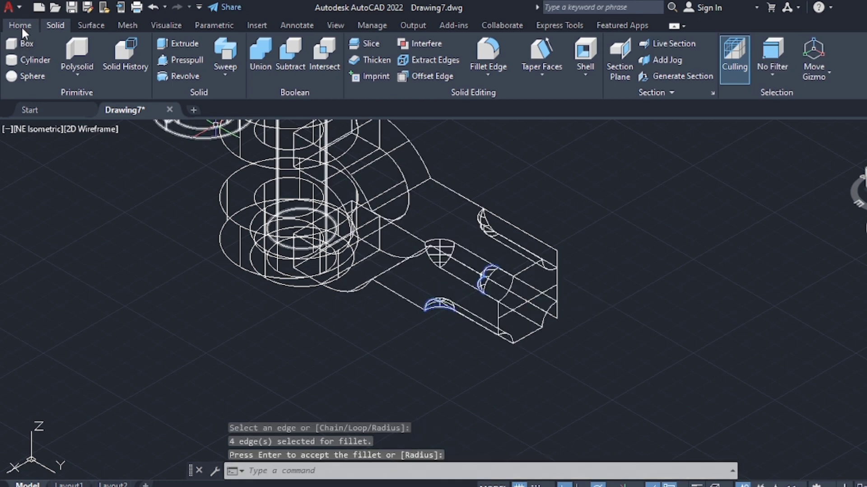
click(22, 26)
click(582, 44)
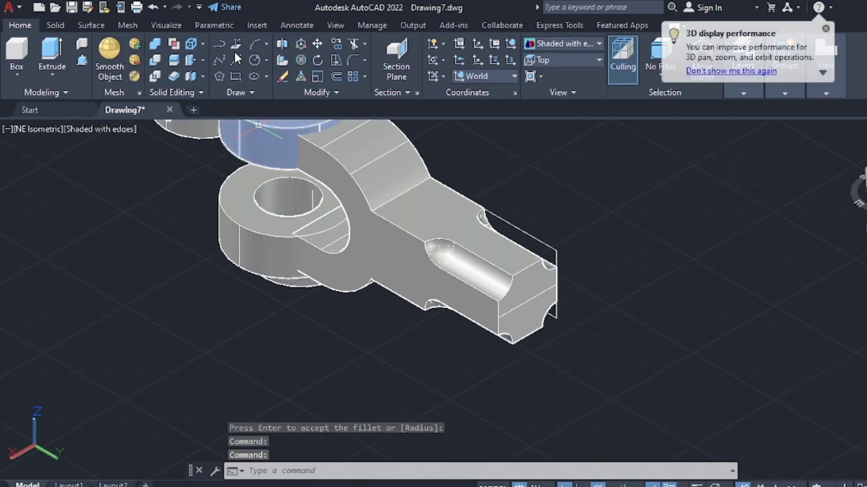
Draw a radius 15 circle on the arm's square end face.
click(261, 61)
click(527, 300)
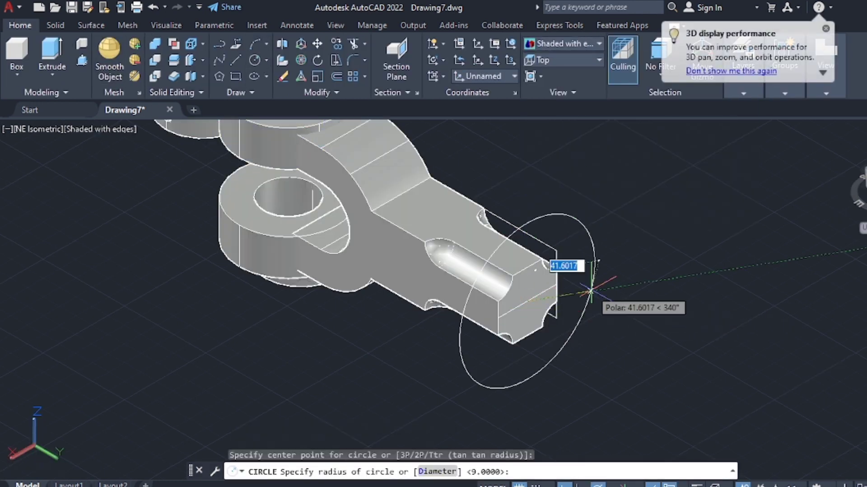
text(15)
key(Return)
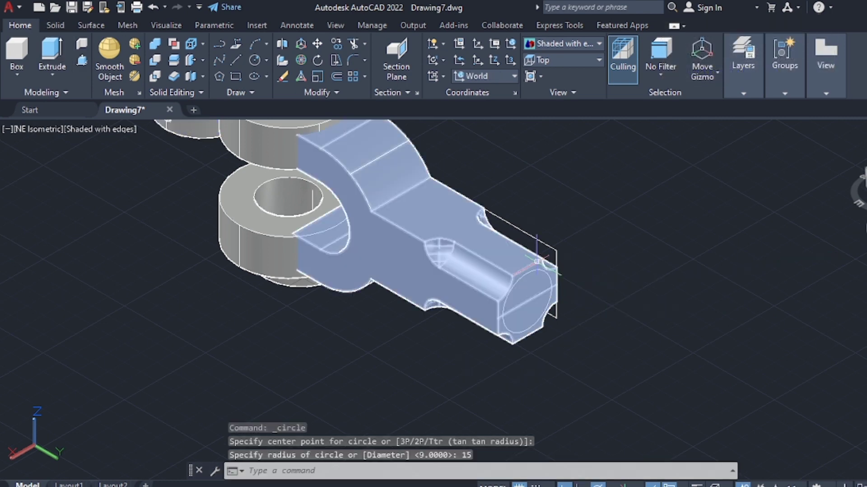
Extrude the radius 15 end-face circle 20 units into a protruding cylinder.
click(81, 60)
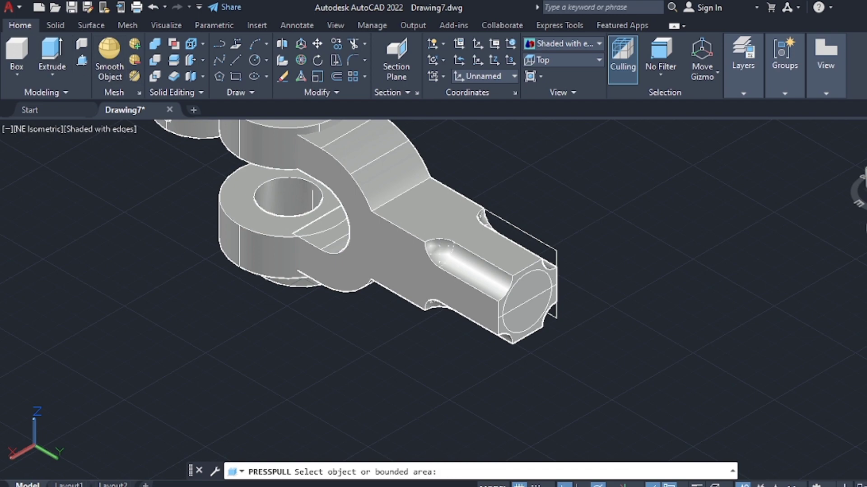
click(51, 52)
scroll(549, 280, up, 2)
scroll(551, 276, up, 2)
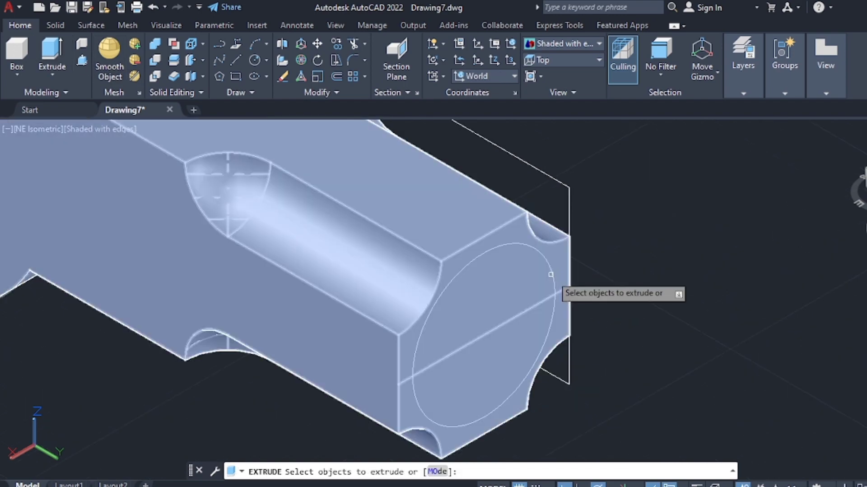
click(551, 269)
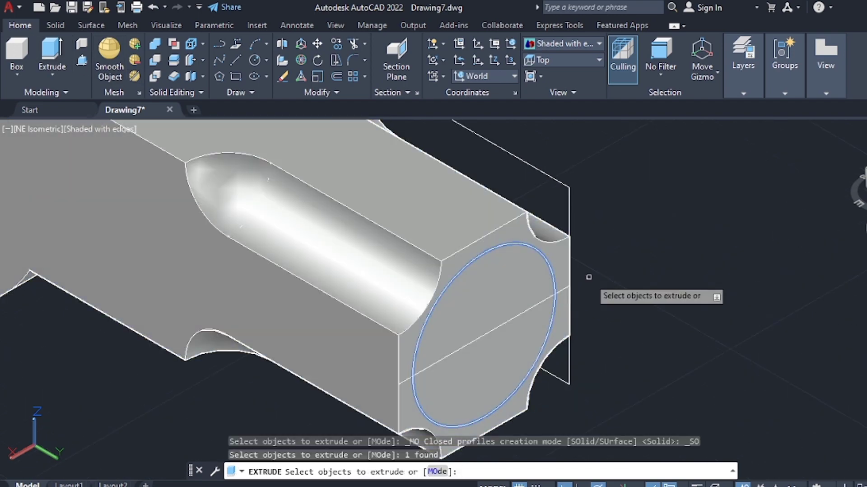
key(Return)
key(Return)
scroll(653, 300, down, 6)
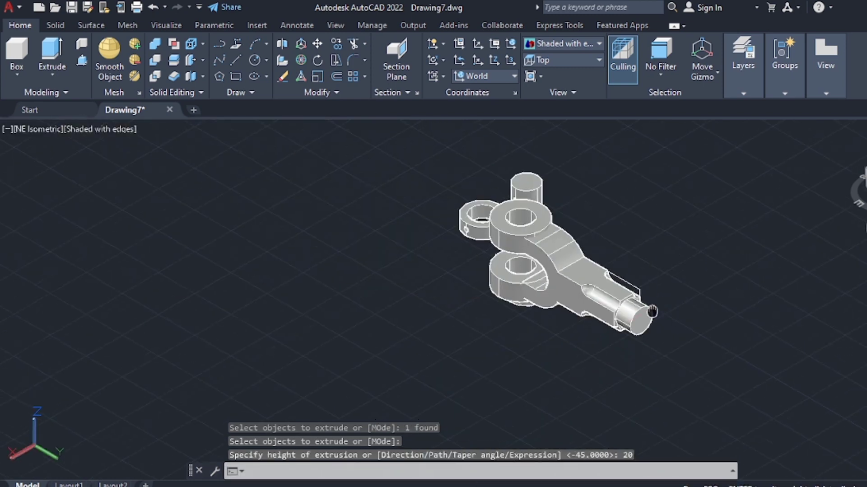
key(Escape)
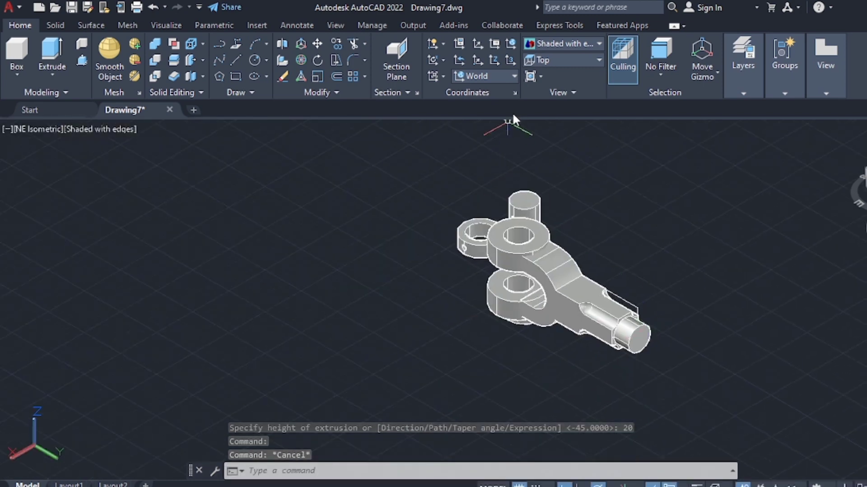
Switch to the Right, then Front view and draw a circumscribed 4-sided polygon of radius 33/2.
click(571, 62)
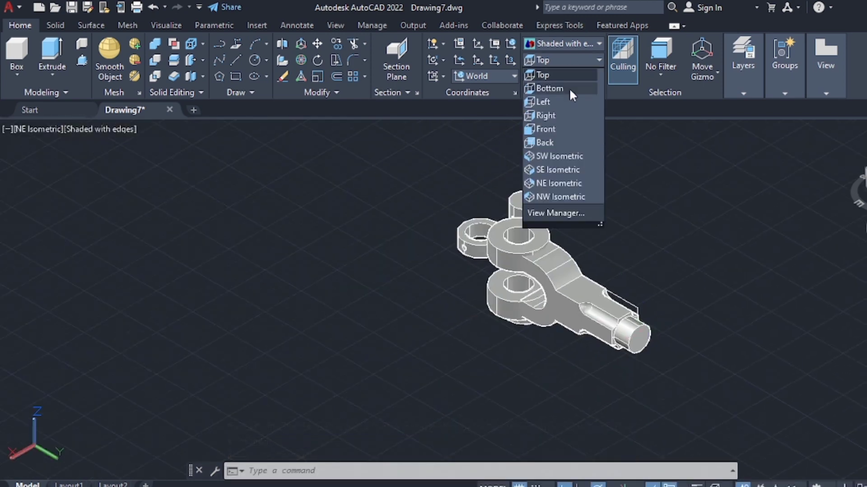
click(563, 116)
click(570, 60)
click(567, 128)
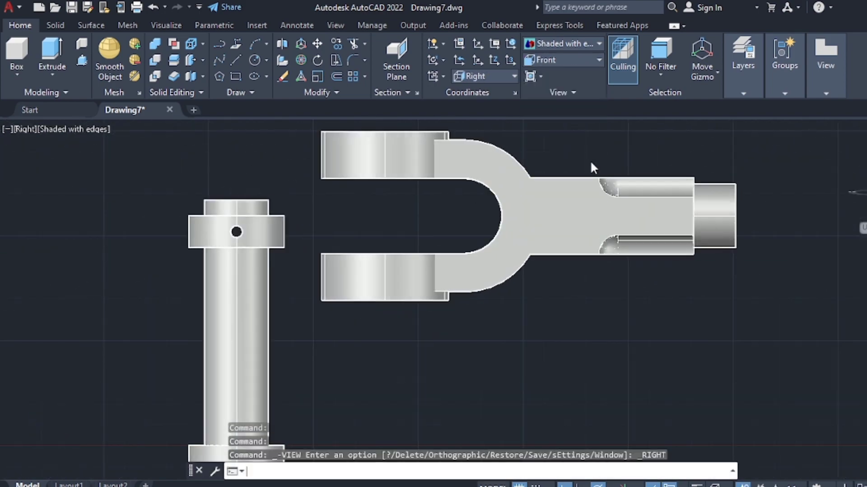
click(219, 76)
key(Return)
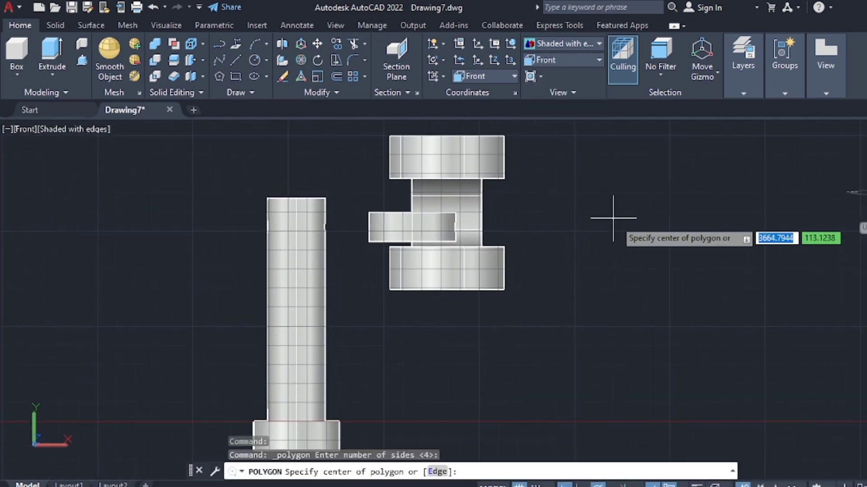
click(599, 251)
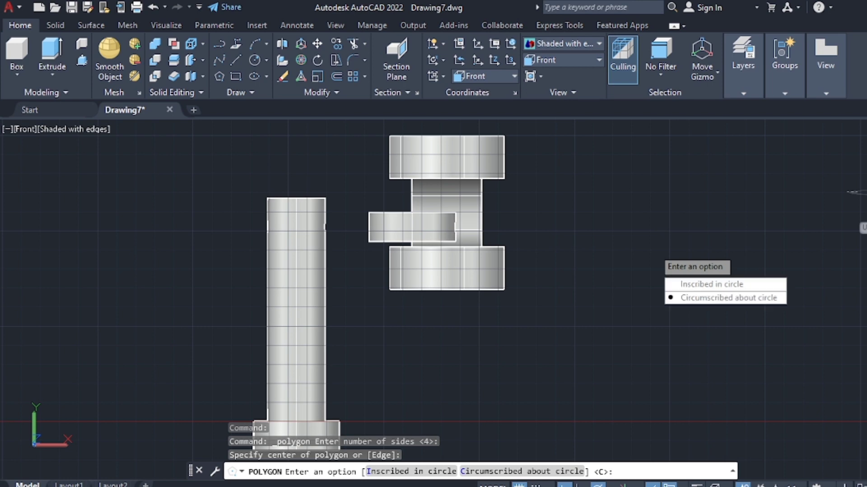
key(Return)
text(2)
key(Return)
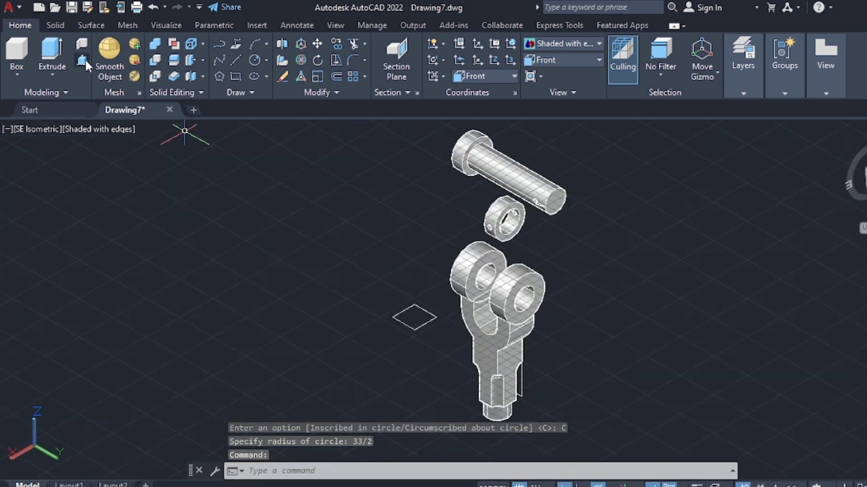
Press-pull the square 120 units into a bar.
click(85, 59)
click(415, 316)
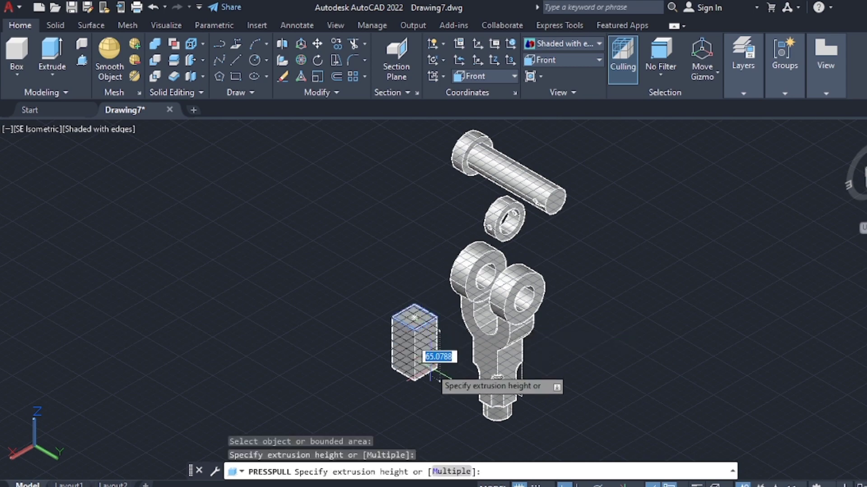
text(120)
key(Return)
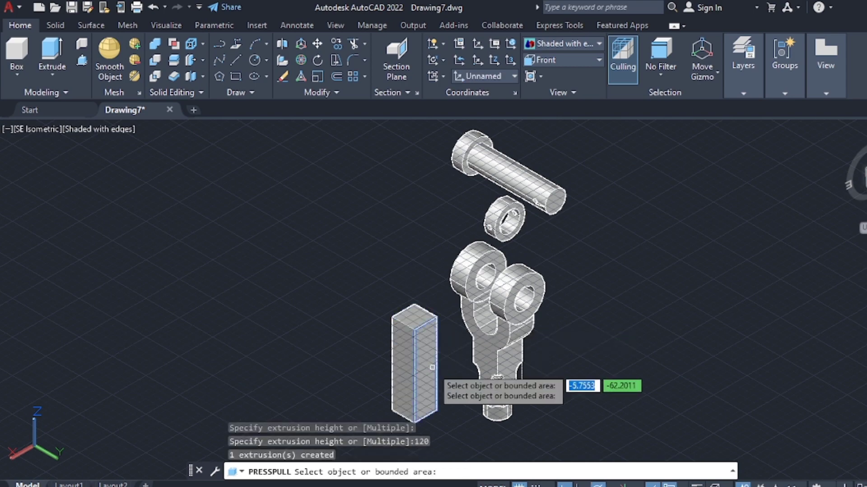
Draw concentric circles of radius 15 and 30 at the bar's bottom corner.
click(255, 59)
middle_drag(456, 429, 478, 358)
scroll(481, 355, up, 5)
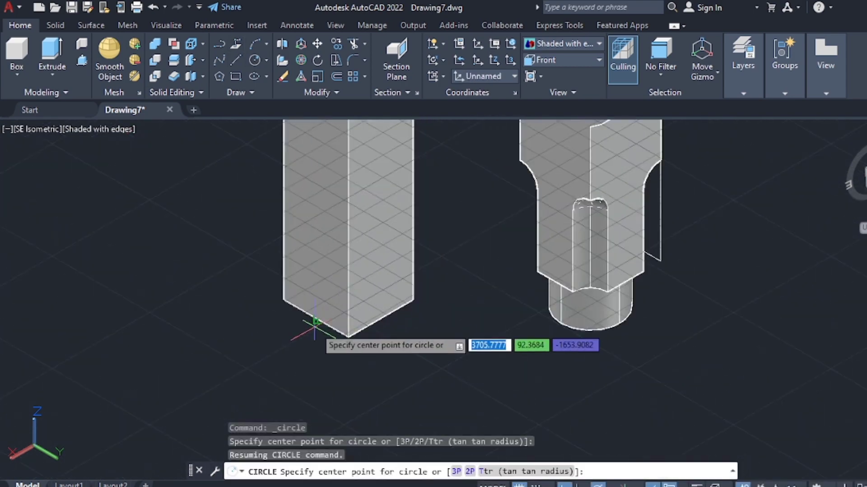
click(317, 312)
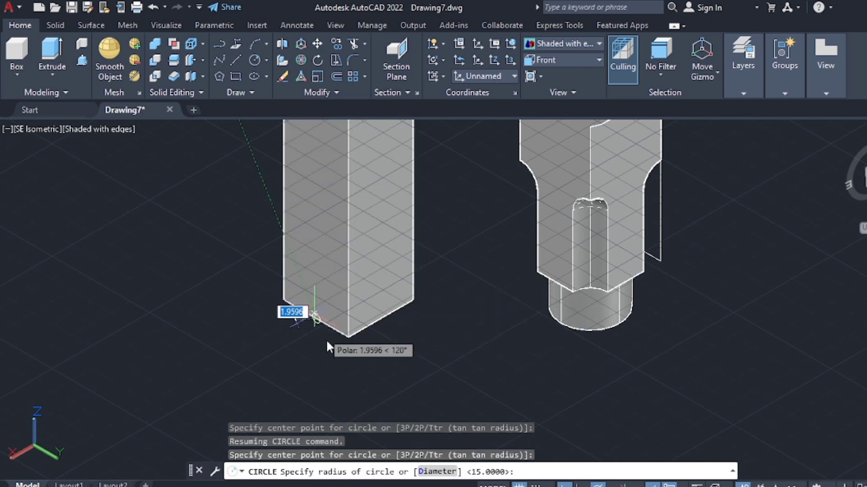
key(Return)
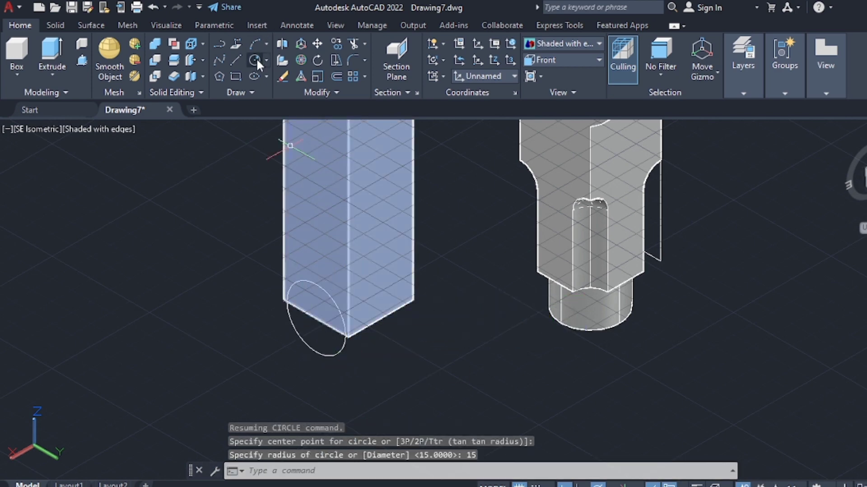
click(256, 59)
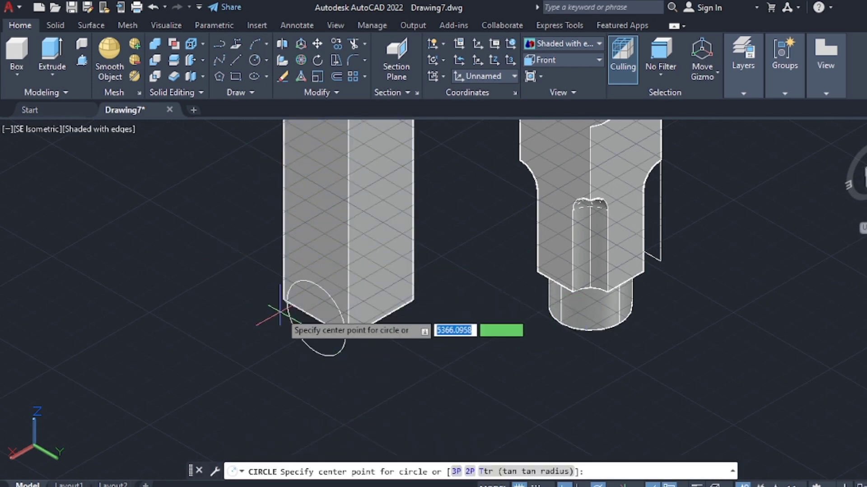
click(316, 318)
text(3)
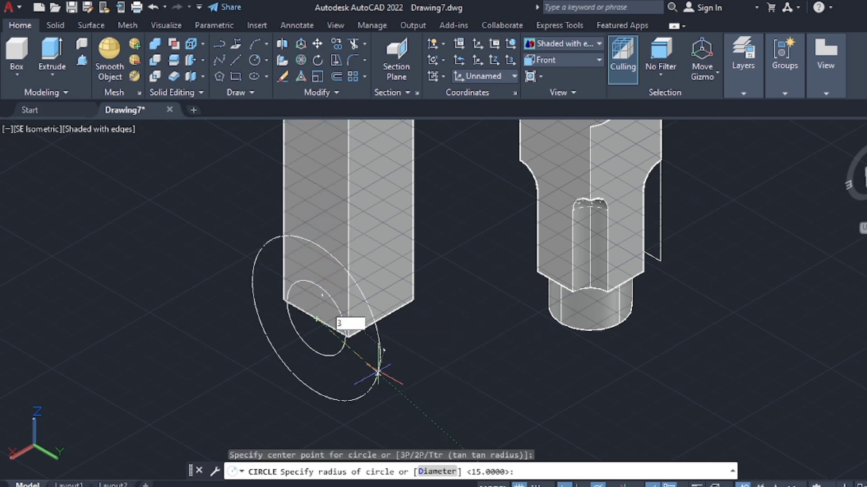
text(0)
key(Return)
Press-pull the ring 36 units and pull the inner circle through as a bore.
click(82, 62)
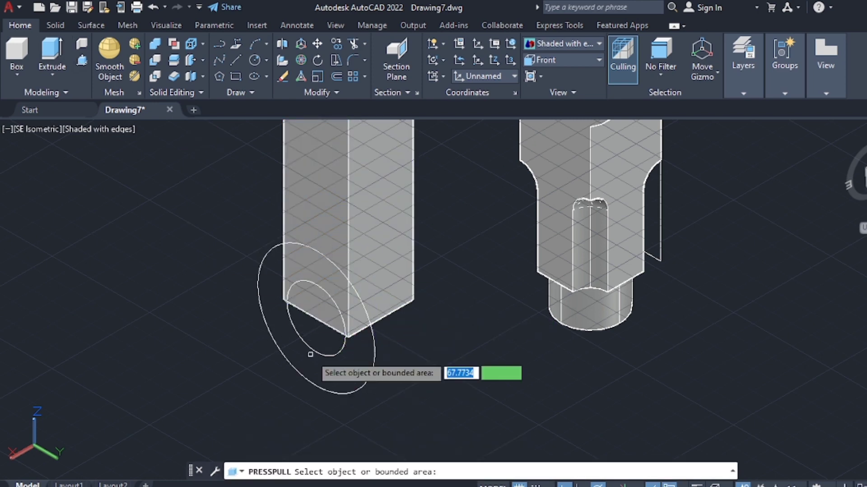
click(364, 361)
text(3)
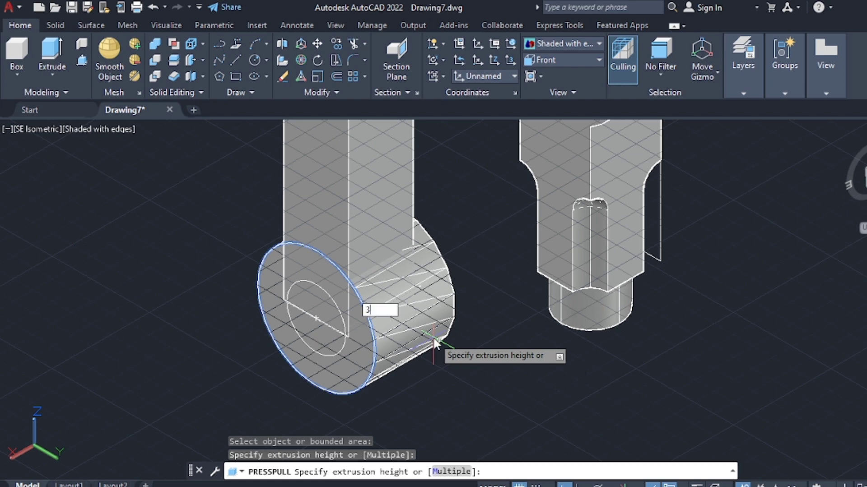
text(6)
key(Return)
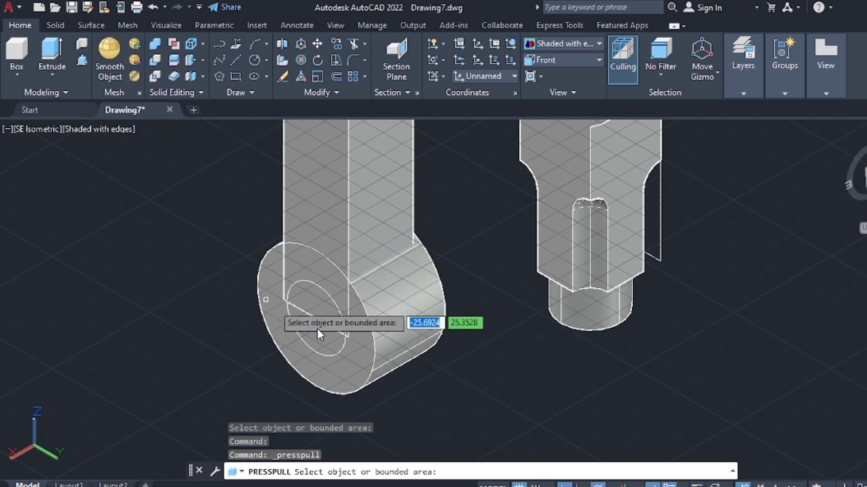
click(316, 318)
click(386, 277)
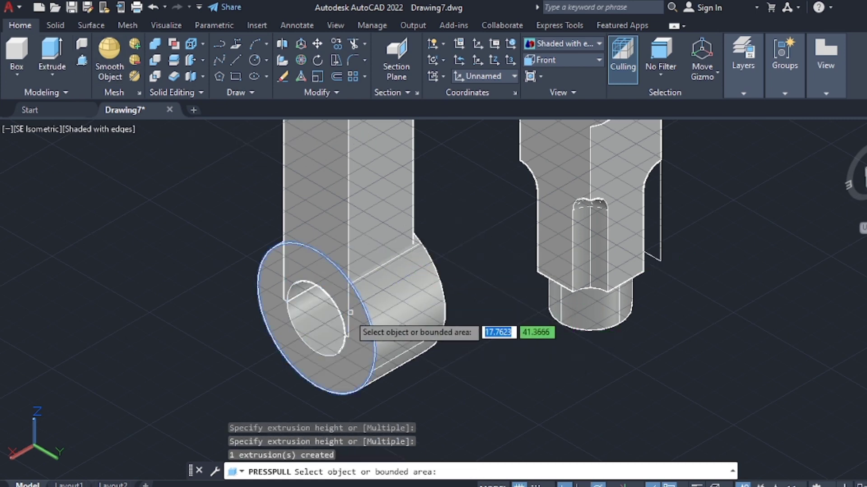
key(Return)
Grip-stretch the boss's end face by 1.5.
click(415, 307)
click(316, 318)
text(1.5)
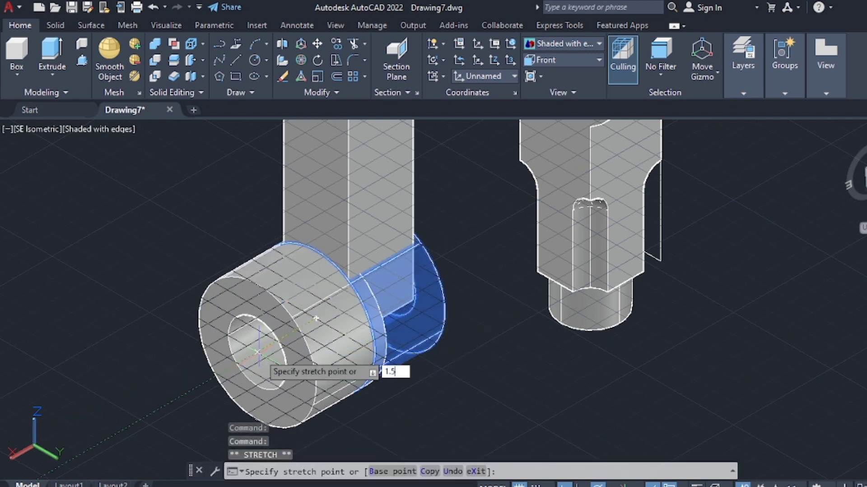
key(Return)
scroll(303, 317, down, 3)
click(284, 275)
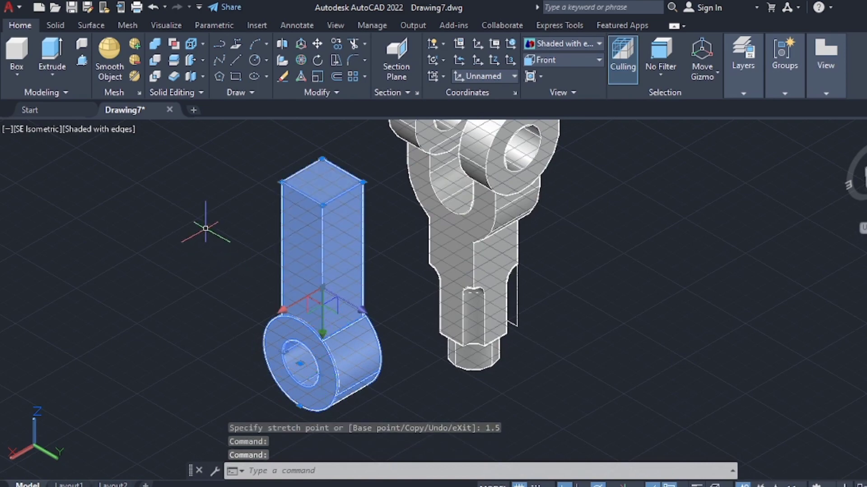
key(Escape)
Draw a radius-8 circle on the bar's top corner and presspull it 45 into a cylinder.
click(254, 60)
scroll(316, 157, up, 3)
click(329, 255)
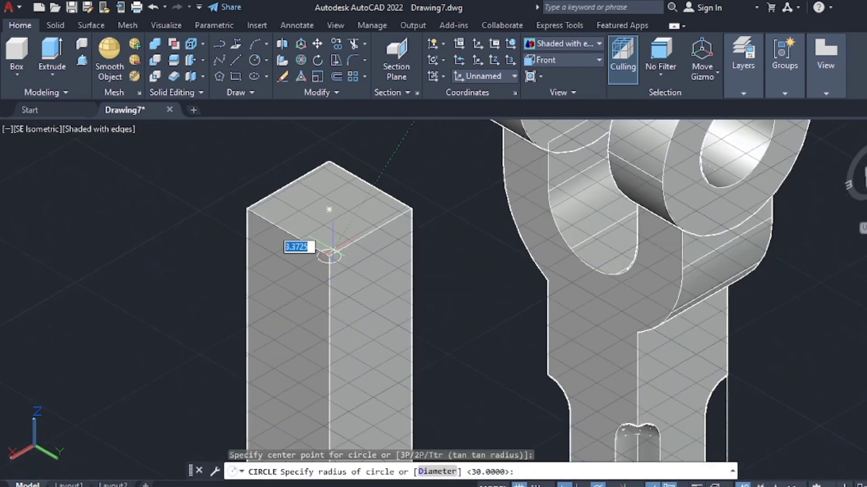
text(89)
key(Return)
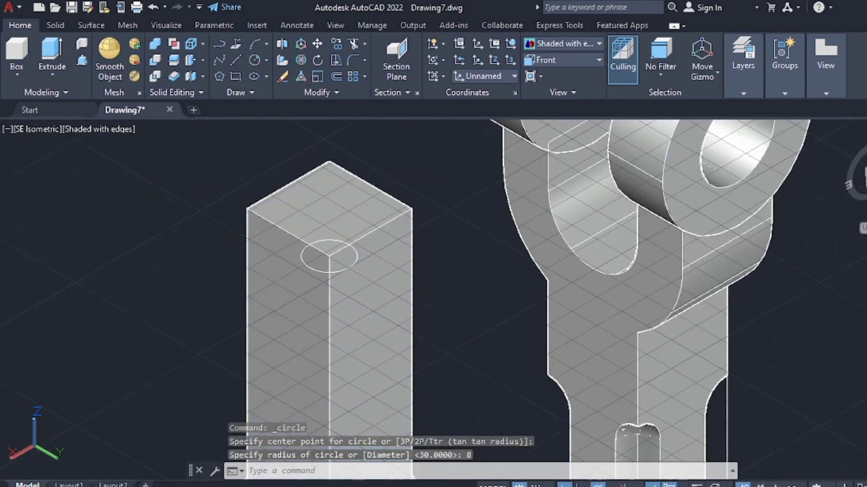
click(82, 60)
click(323, 261)
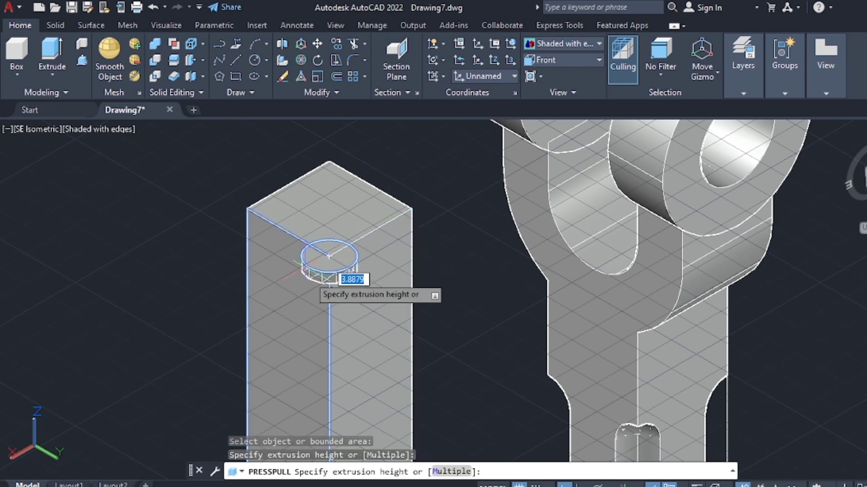
text(45)
key(Return)
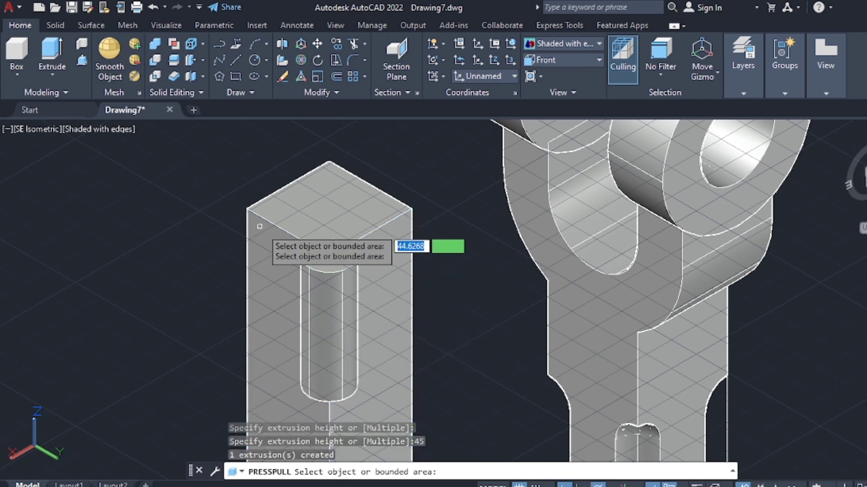
Copy the small cylinder to the bar's right, back and left corners.
key(Return)
click(314, 283)
text(o)
key(Return)
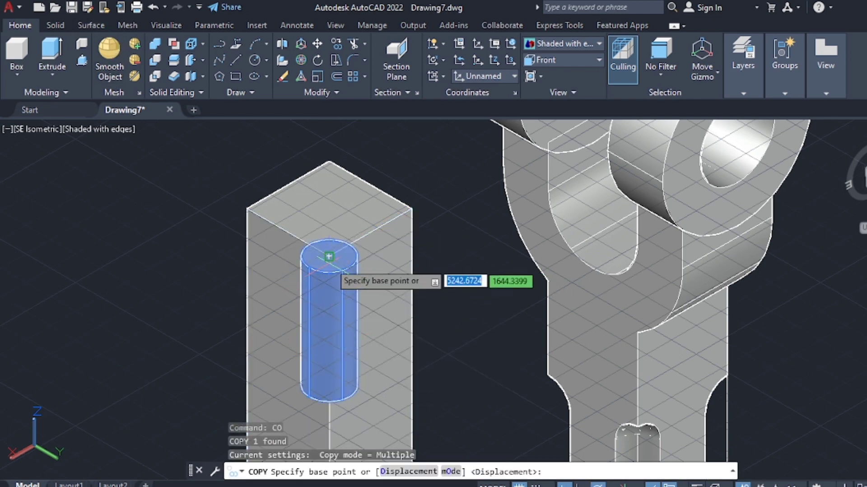
click(329, 254)
click(415, 207)
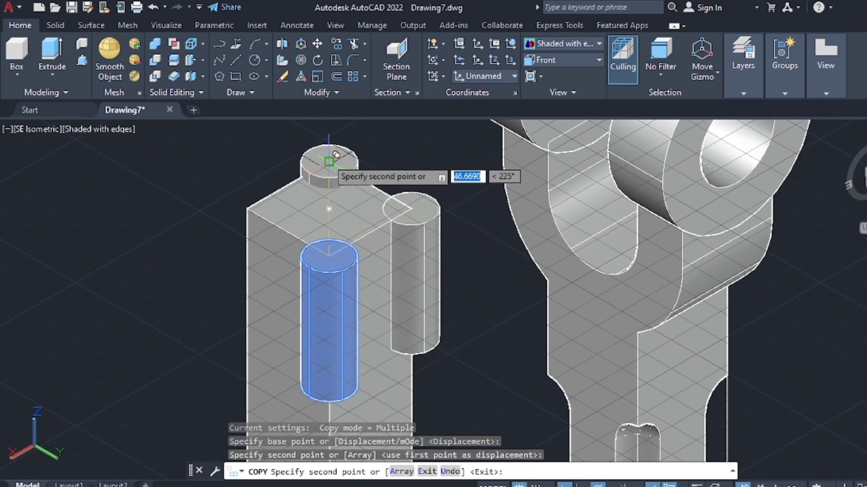
click(329, 159)
click(247, 209)
key(Escape)
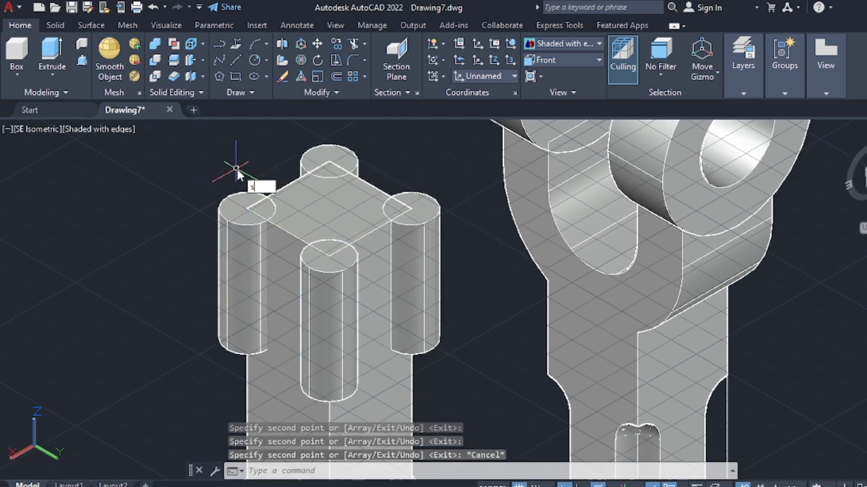
Subtract the four corner cylinders from the square bar with SU.
text(su)
key(Return)
click(311, 213)
key(Return)
click(409, 212)
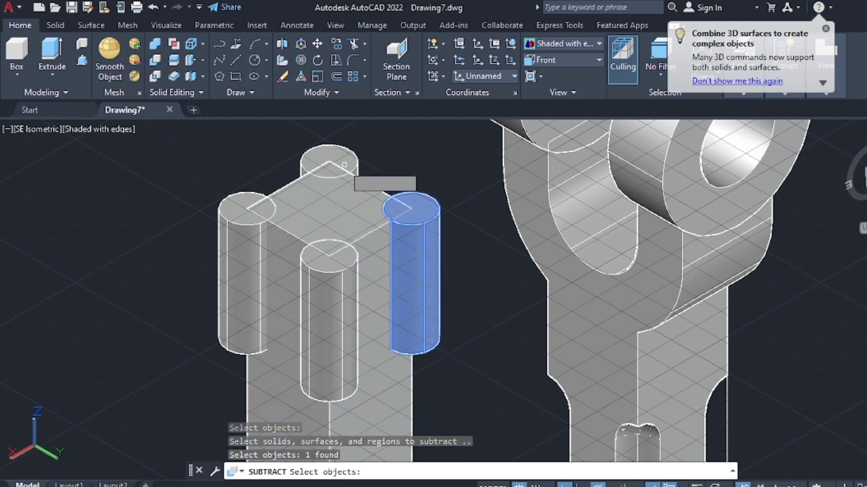
click(330, 162)
click(246, 212)
click(339, 272)
key(Return)
Erase the leftover square outlines with a window selection.
key(Escape)
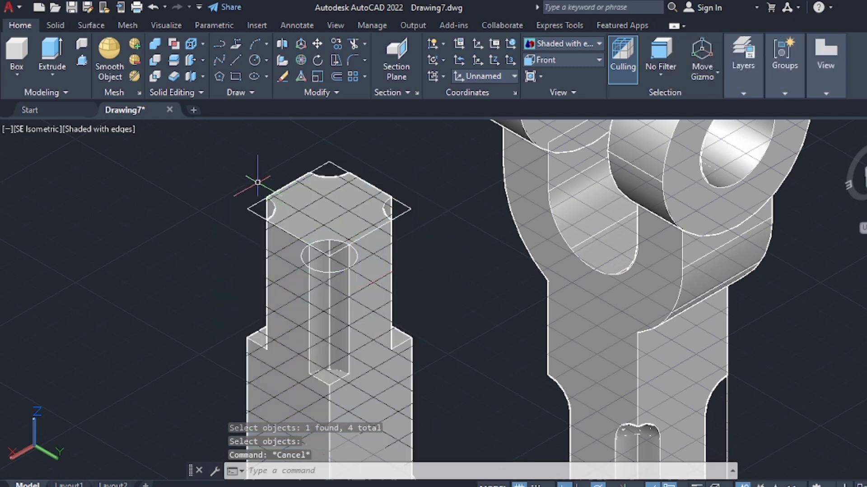
click(235, 127)
click(400, 290)
key(Delete)
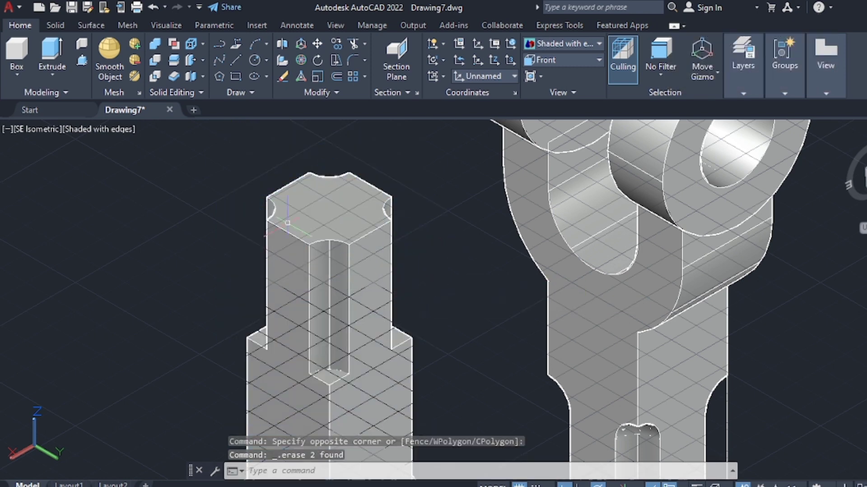
Display the model in the 2D Wireframe visual style.
click(543, 44)
click(557, 66)
click(57, 26)
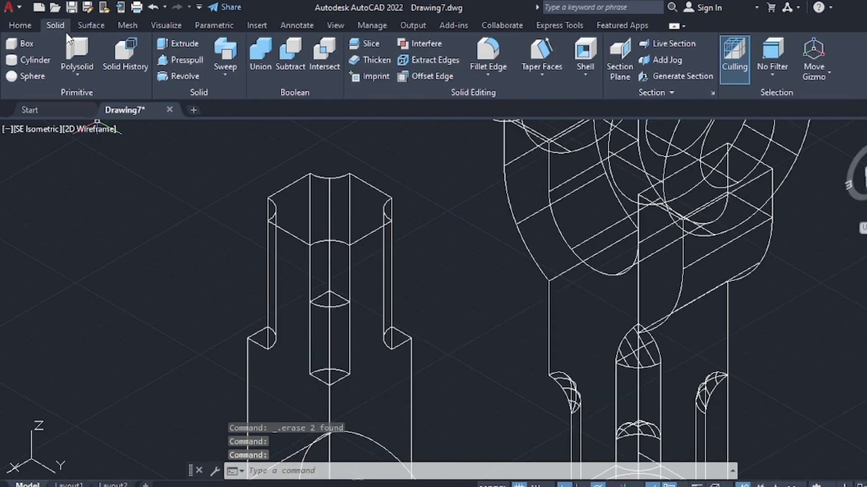
click(478, 55)
Fillet the notch arcs at the bar's front, accepting the default radius.
click(388, 330)
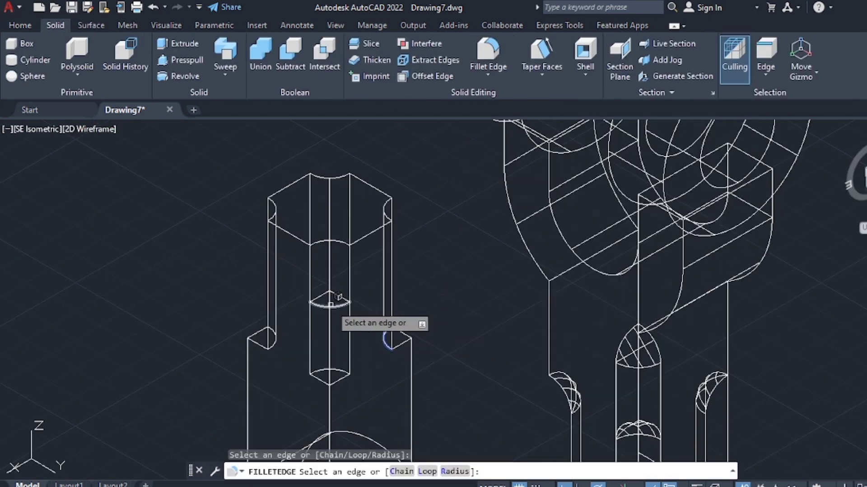
click(330, 304)
click(270, 336)
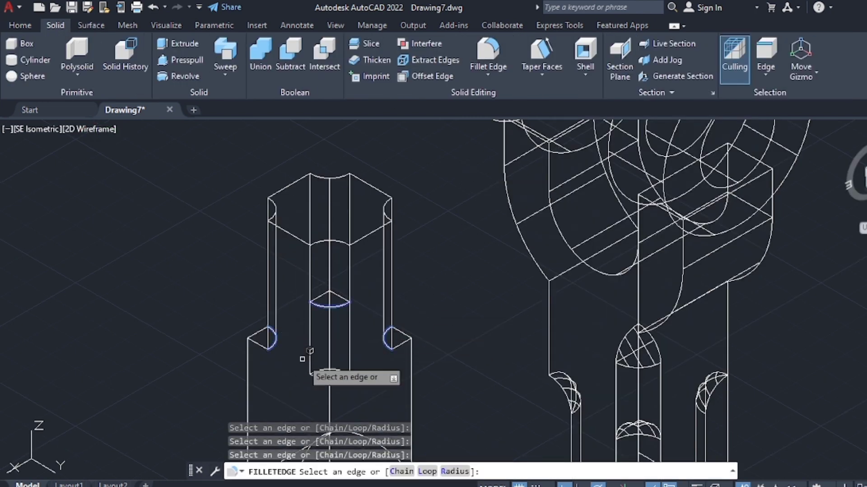
click(464, 470)
key(Return)
key(Return)
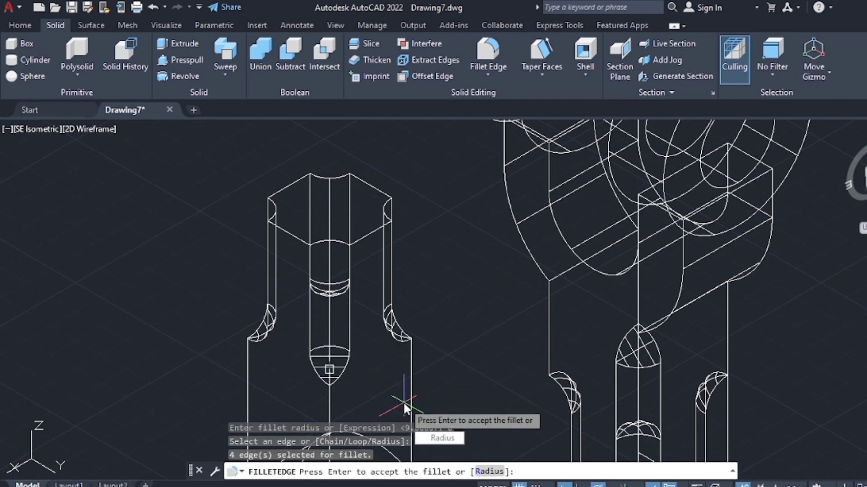
key(Return)
Switch the visual style to Shaded with Edges.
click(20, 25)
click(562, 44)
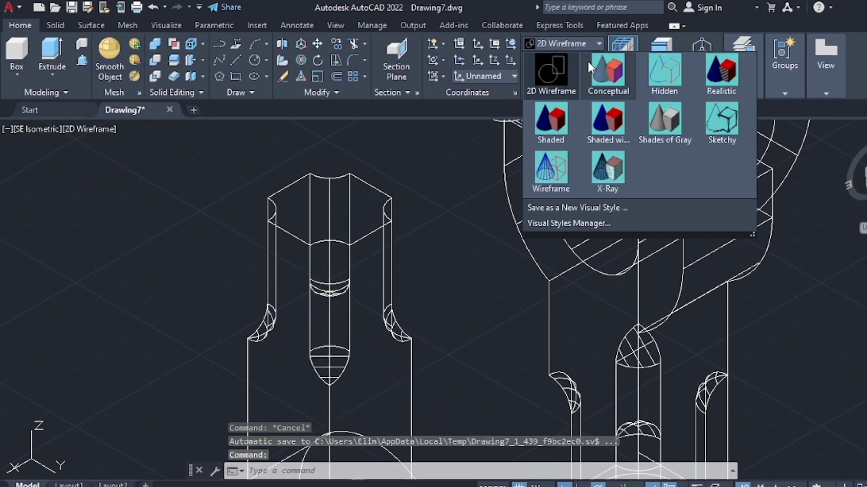
click(604, 119)
scroll(638, 330, down, 3)
scroll(718, 299, down, 3)
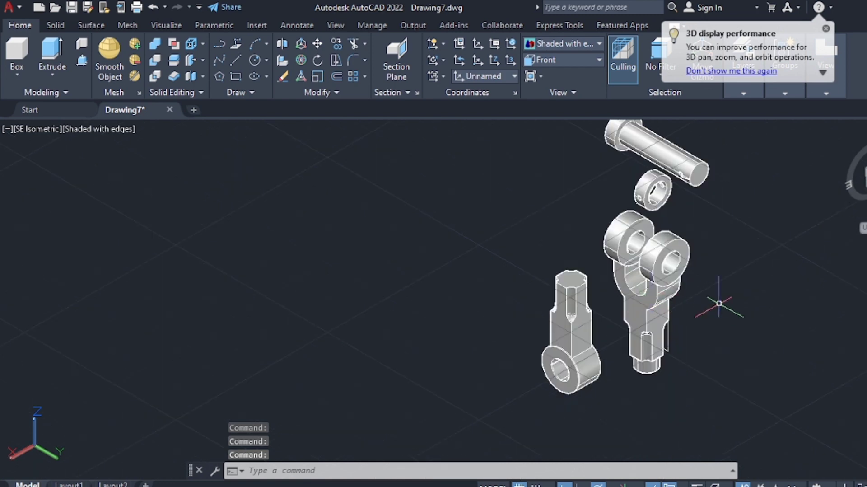
Union all the forked yoke pieces into a single solid.
text(UNION)
key(Return)
click(668, 262)
click(639, 243)
click(645, 343)
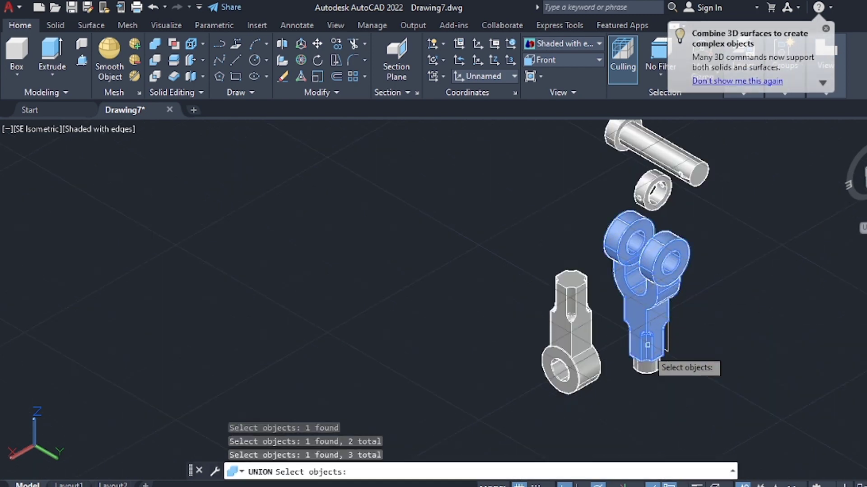
click(628, 231)
click(690, 212)
click(628, 371)
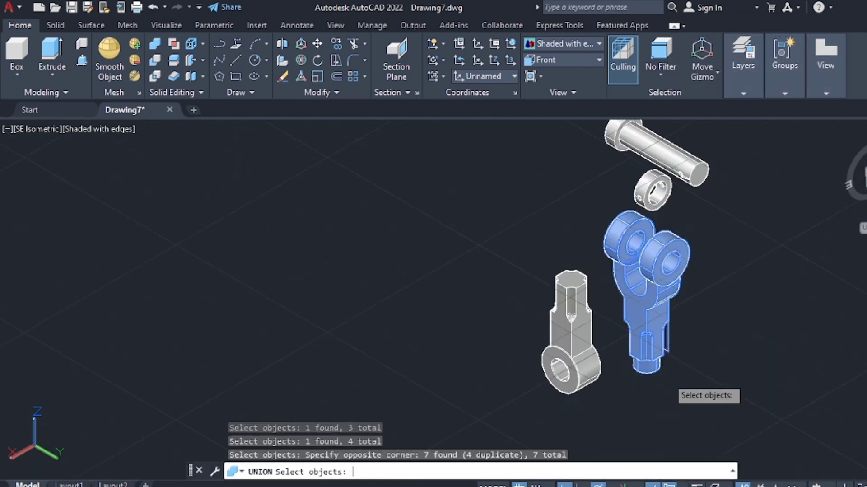
key(Return)
Select the left arm for a further union and end the command.
click(55, 25)
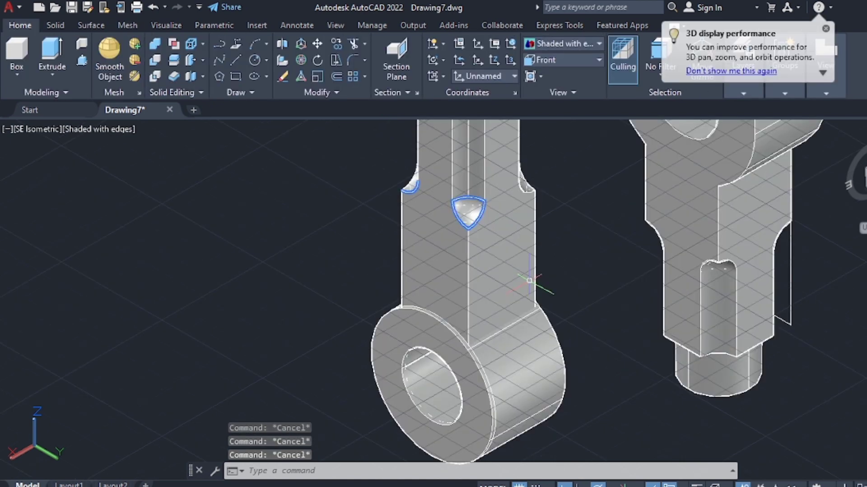
text(uni)
click(654, 309)
click(515, 234)
scroll(520, 271, down, 3)
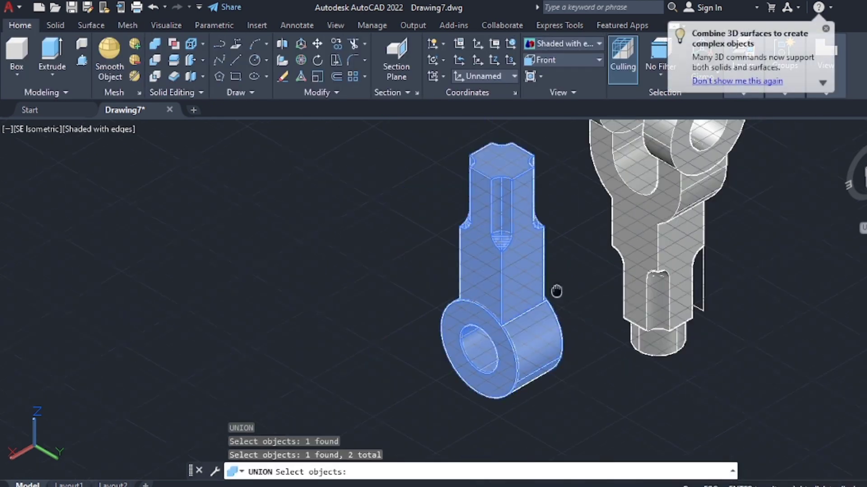
key(Return)
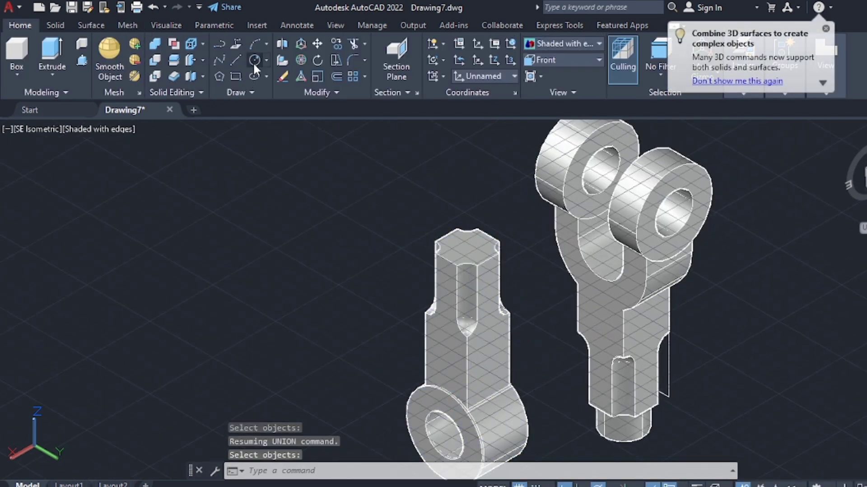
Draw a radius-15 circle centred on the left arm's hexagonal top.
click(254, 64)
scroll(474, 225, up, 4)
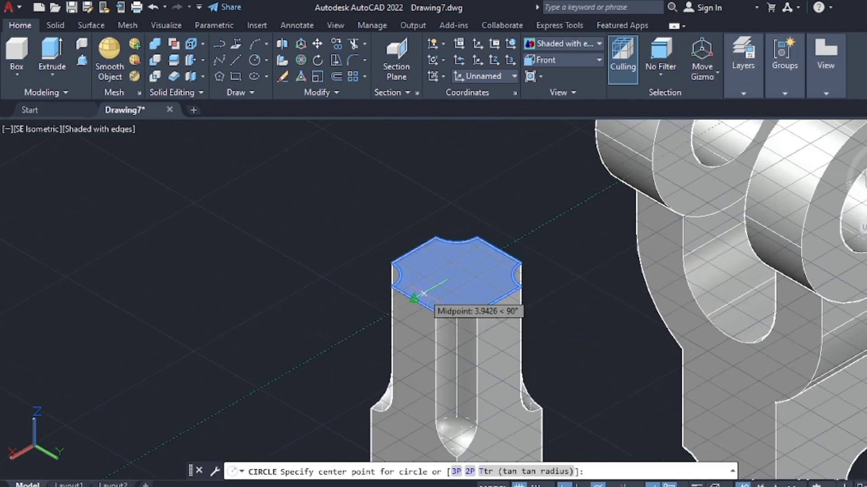
click(423, 293)
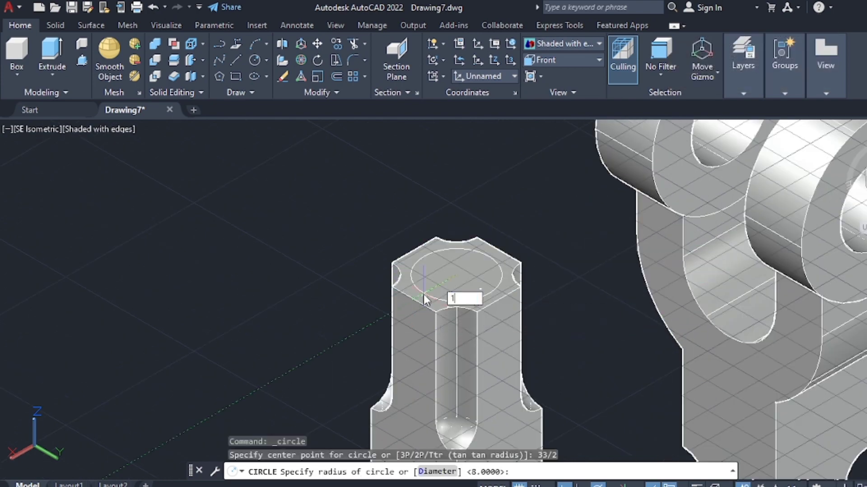
text(5)
key(Return)
Presspull the circle up 20 into a round boss.
click(82, 60)
click(451, 271)
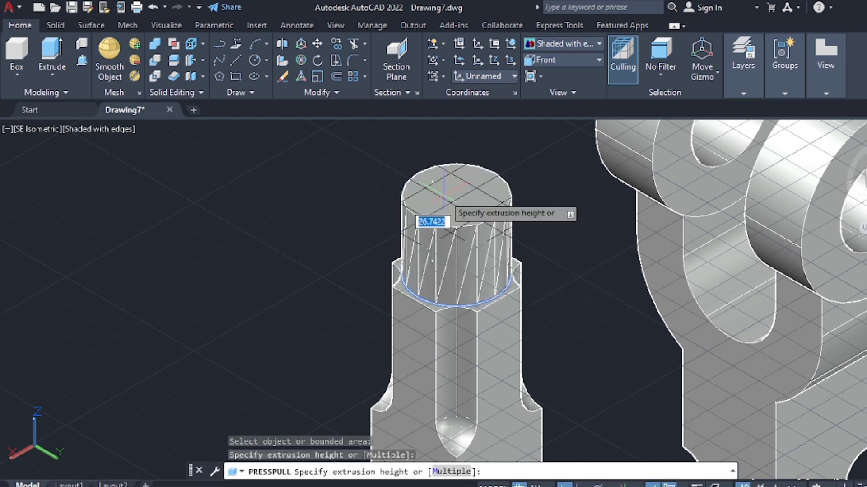
text(10)
key(Return)
scroll(496, 271, down, 2)
scroll(496, 271, down, 2)
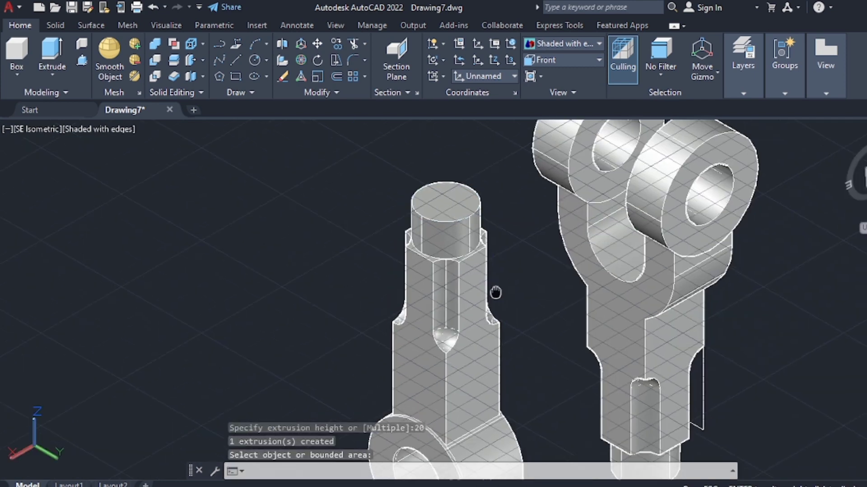
key(Escape)
Union the left arm with its new boss.
text(union)
key(Return)
double_click(468, 272)
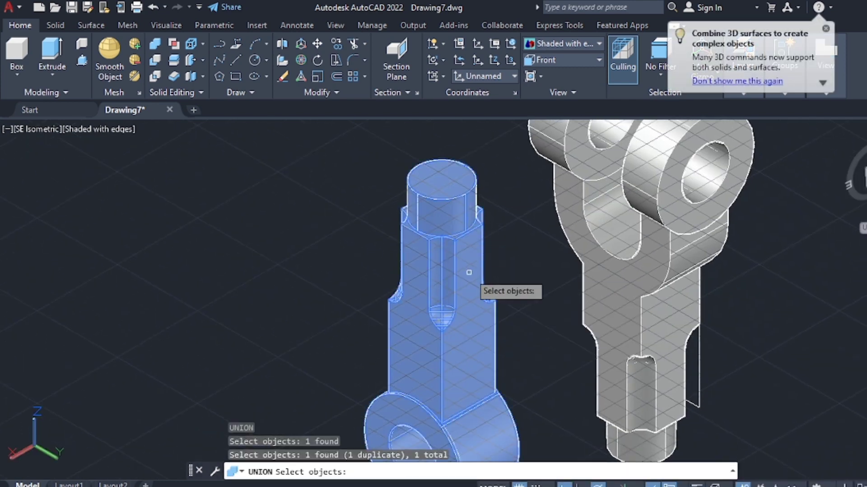
key(Return)
scroll(483, 228, down, 2)
scroll(483, 228, up, 2)
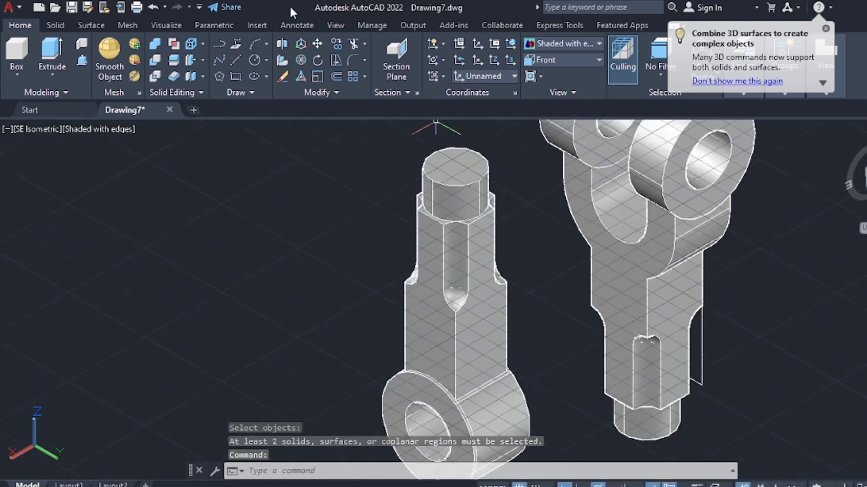
Start Fillet Edge from the solid editing tools.
click(55, 25)
click(487, 54)
scroll(413, 416, up, 3)
scroll(541, 281, up, 2)
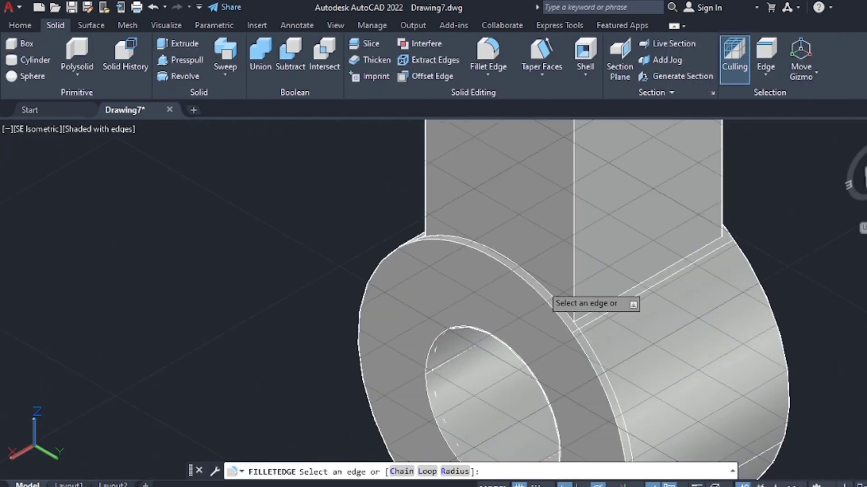
Fillet the arm-to-boss edge with radius 1.5.
click(547, 292)
click(466, 472)
text(1.5)
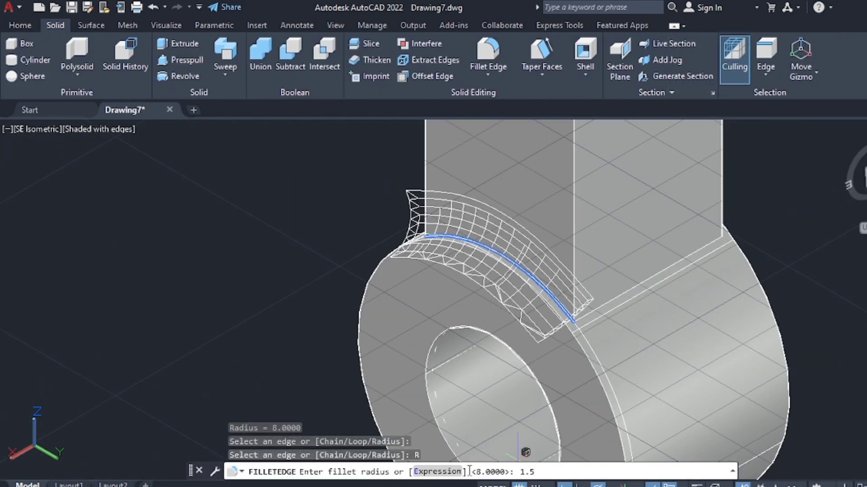
key(Return)
From the southwest isometric view, pick another edge and restart Fillet Edge.
click(831, 174)
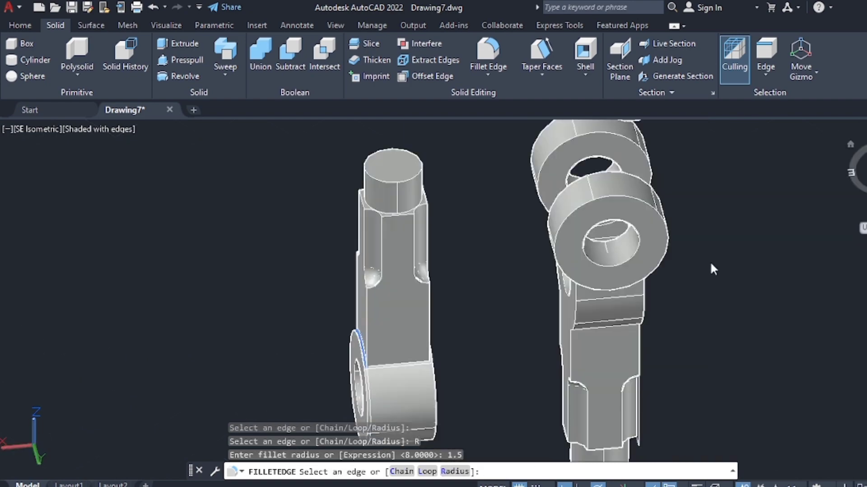
scroll(396, 318, up, 2)
scroll(396, 318, up, 2)
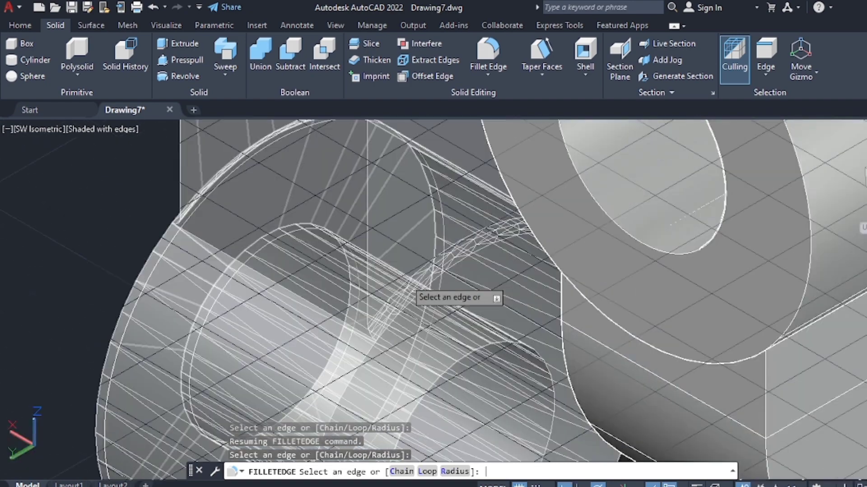
click(408, 279)
scroll(398, 253, down, 2)
scroll(378, 189, down, 1)
click(482, 66)
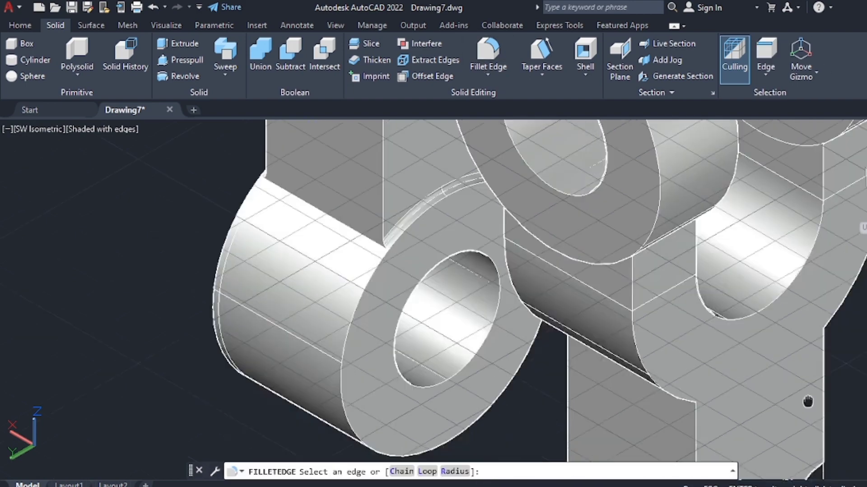
scroll(731, 151, up, 3)
scroll(688, 294, down, 3)
scroll(766, 256, up, 2)
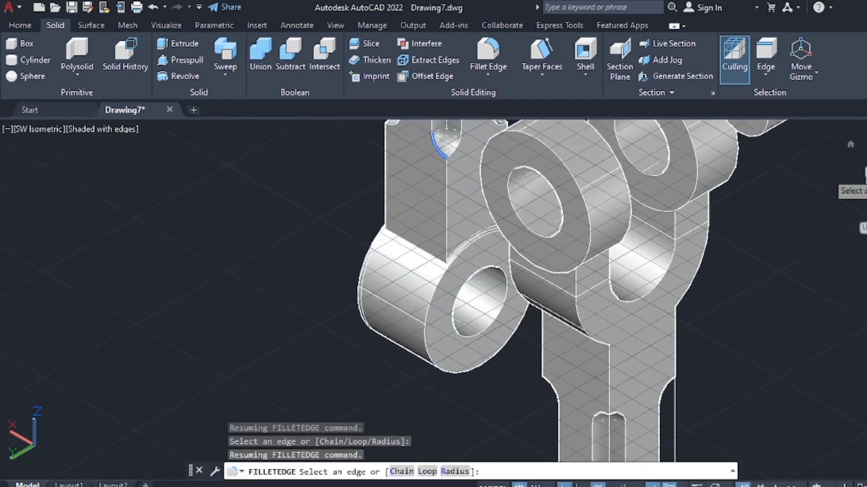
From the northwest isometric view, give the curved fork-junction edge radius 4.
drag(864, 174, 863, 156)
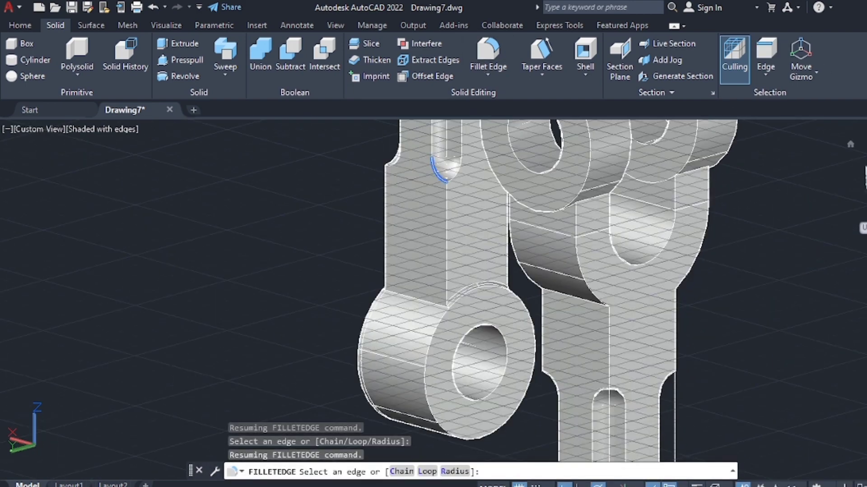
click(863, 155)
scroll(546, 244, up, 5)
click(343, 204)
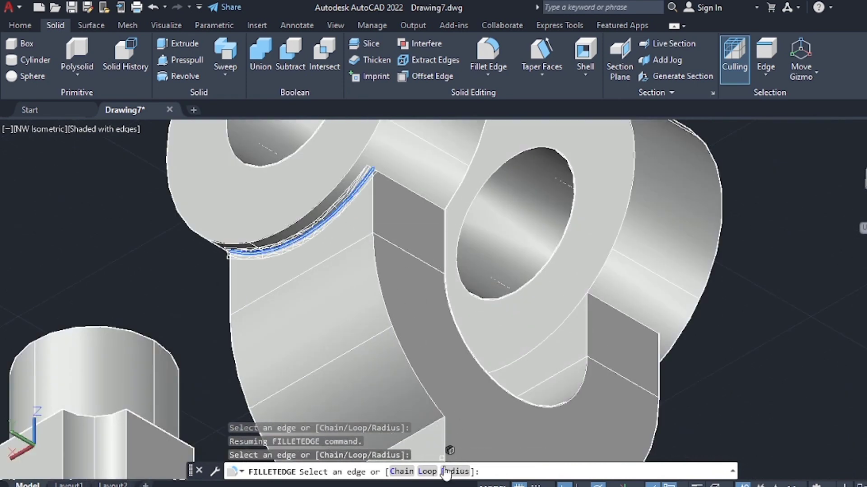
text(R)
key(Return)
key(Return)
text(R)
key(Return)
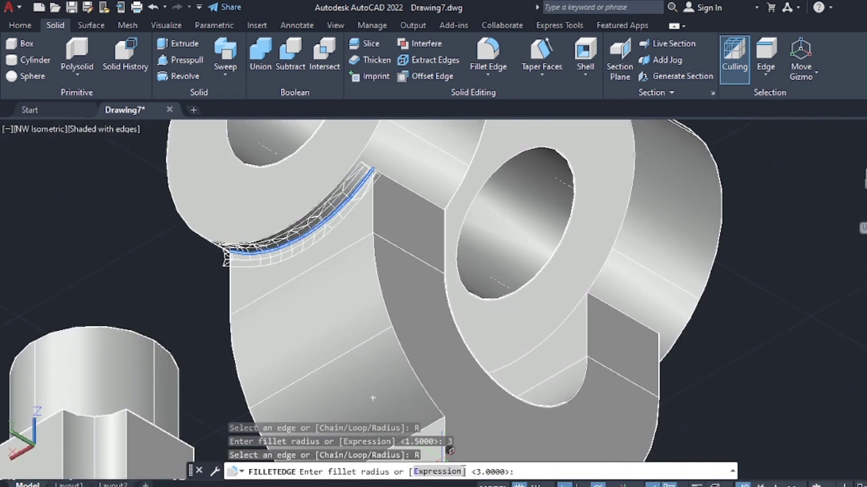
text(4)
key(Return)
key(Return)
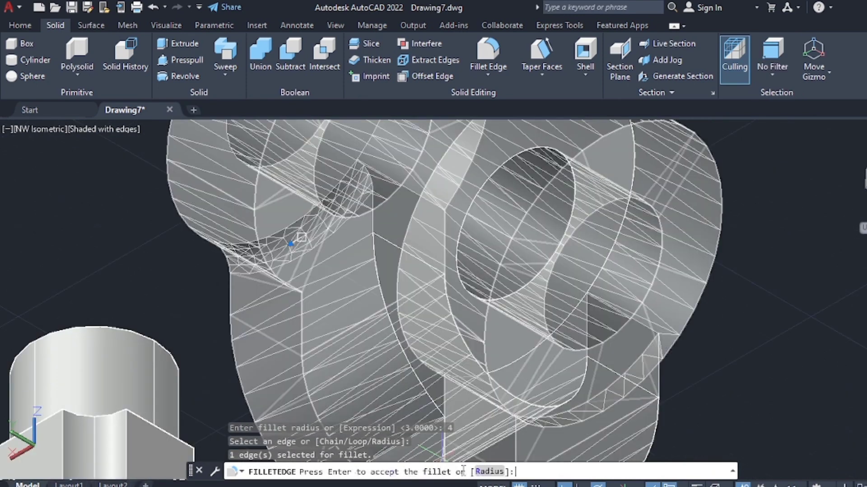
key(Return)
key(Return)
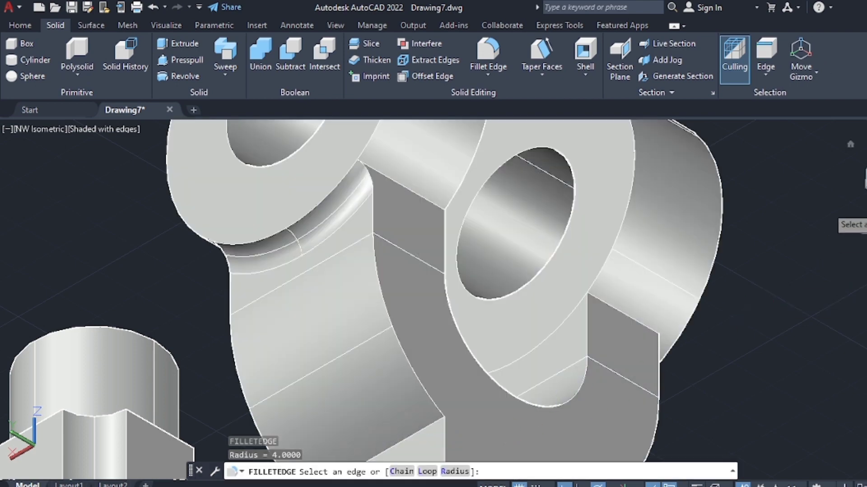
Add another fork edge and apply the radius-4 fillets.
scroll(521, 262, down, 5)
shift+middle_drag(497, 253, 521, 262)
click(536, 285)
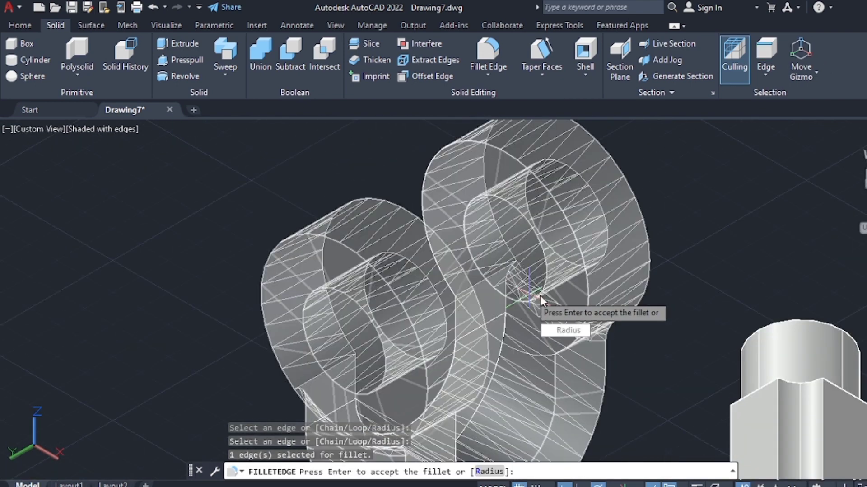
scroll(539, 295, down, 5)
scroll(540, 296, down, 3)
key(Return)
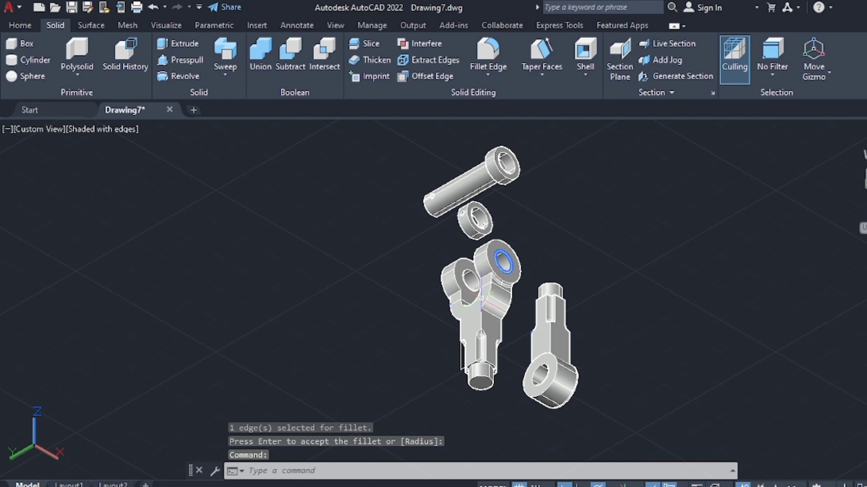
Move the forked yoke to the right, beside the square bar.
click(481, 316)
click(483, 325)
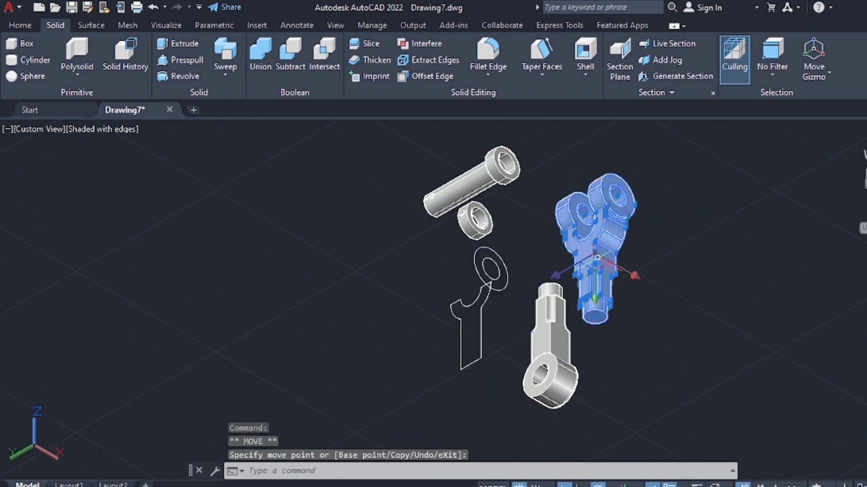
key(Escape)
Erase the leftover wireframe outline and switch to the NE Isometric view.
drag(507, 248, 457, 357)
key(Delete)
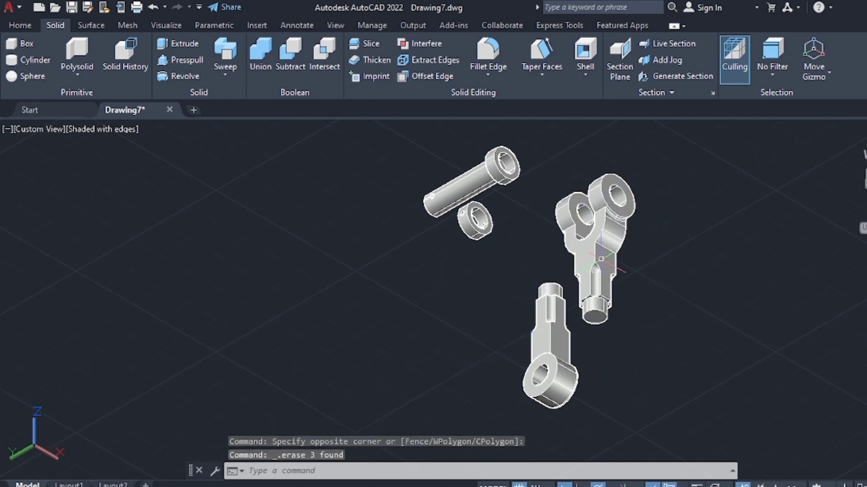
middle_drag(600, 258, 572, 307)
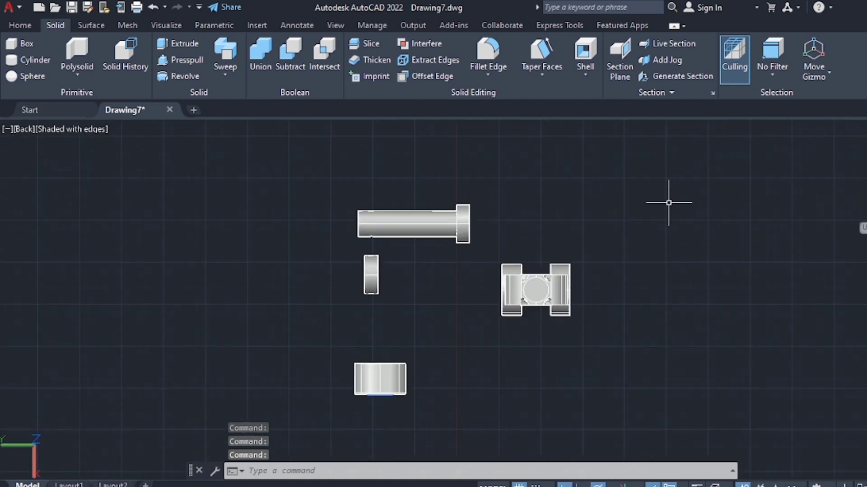
click(846, 170)
Draw a radius-6 circle beside the pin and a concentric radius-3 circle.
scroll(50, 36, up, 1)
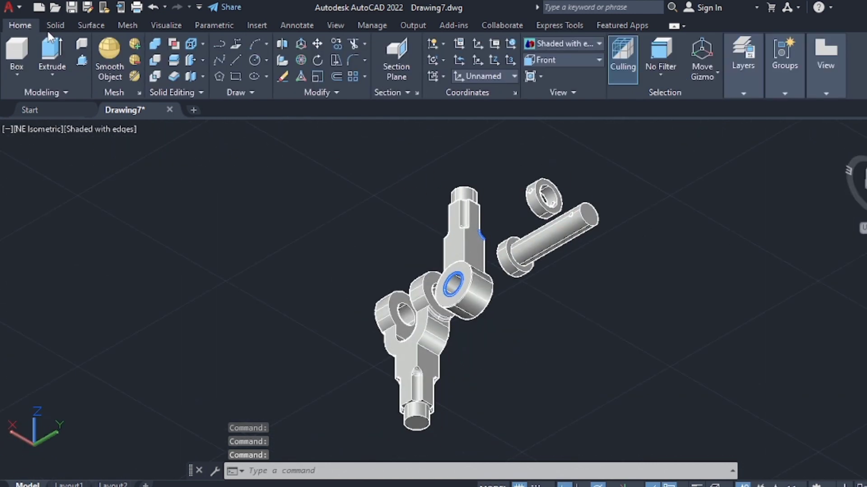
click(256, 62)
click(565, 291)
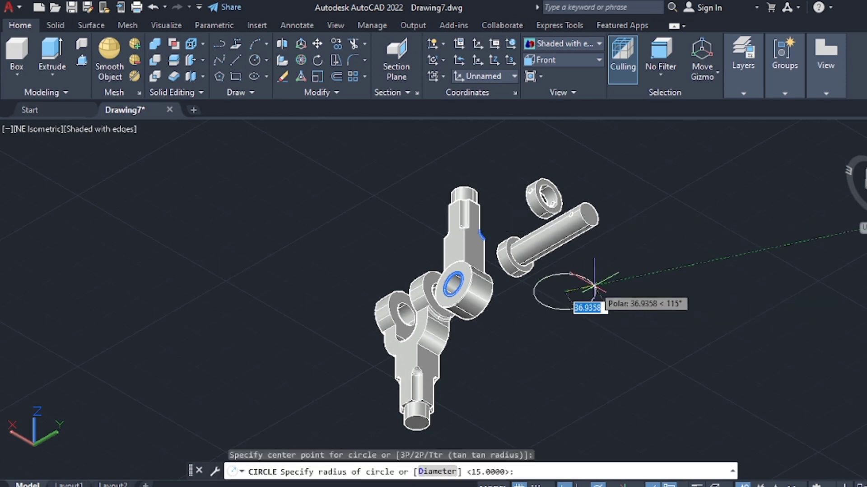
text(6)
key(Return)
scroll(559, 288, up, 2)
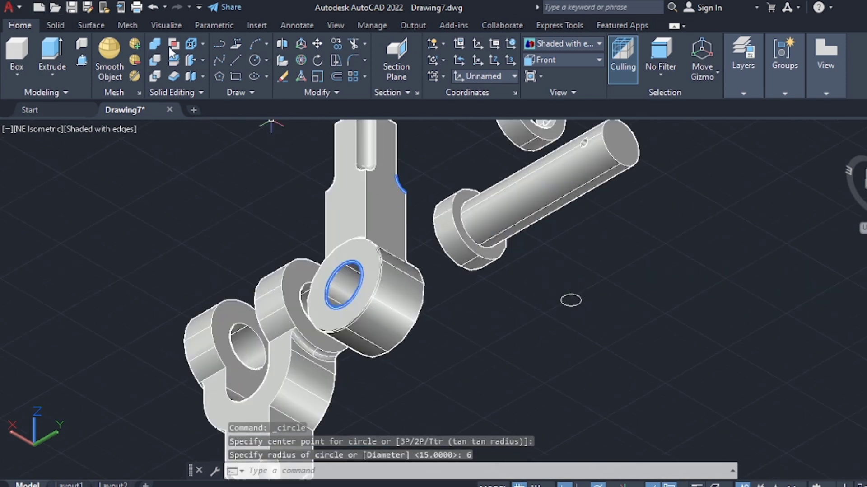
key(Return)
scroll(587, 343, up, 3)
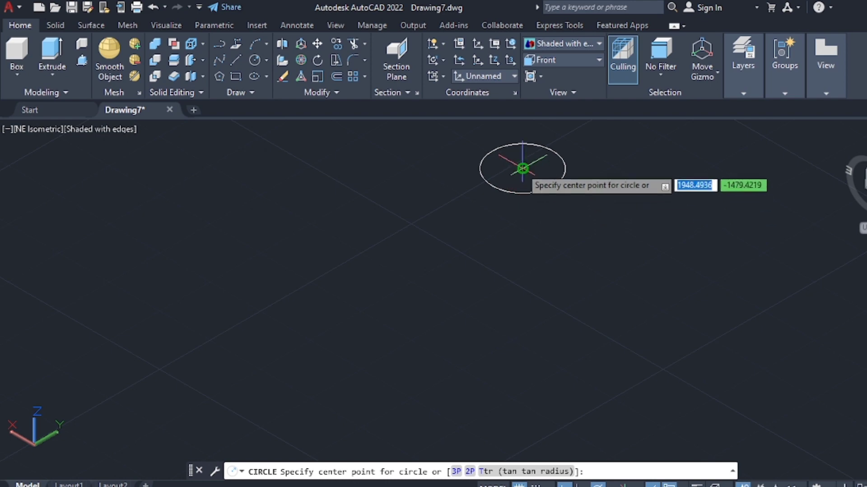
click(522, 168)
key(Return)
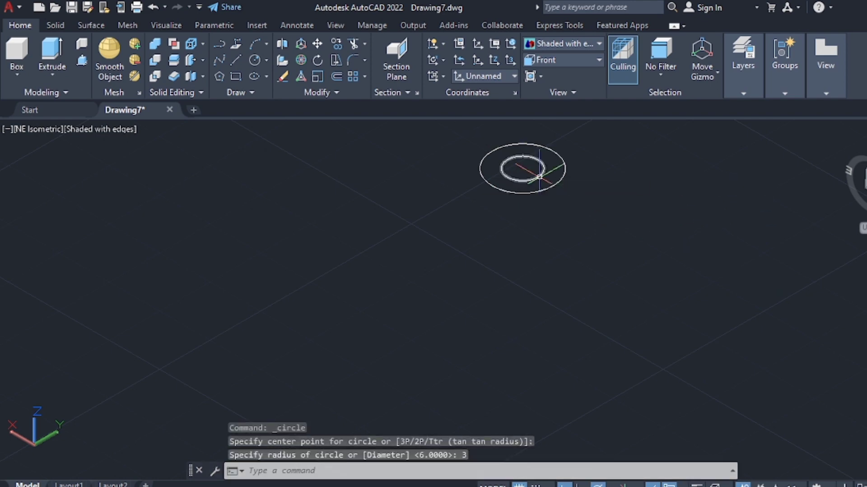
Erase the outer circle and draw a concentric radius-2.5 circle.
click(564, 174)
key(Delete)
text(c)
key(Return)
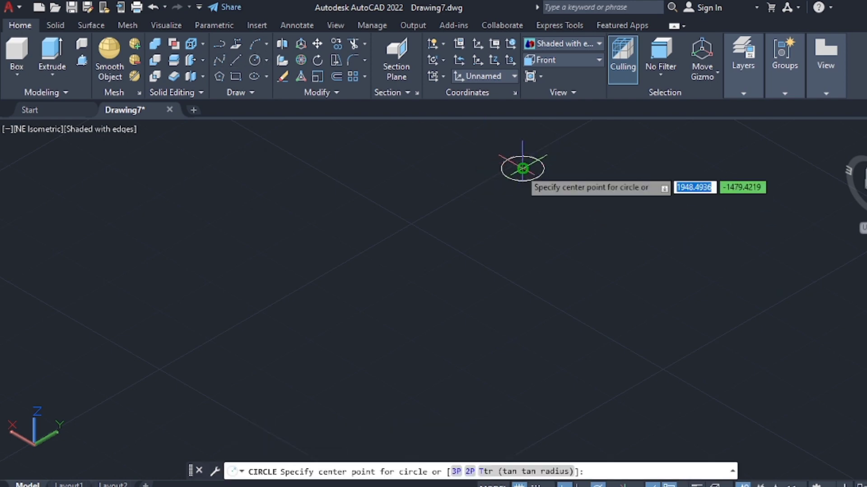
click(523, 168)
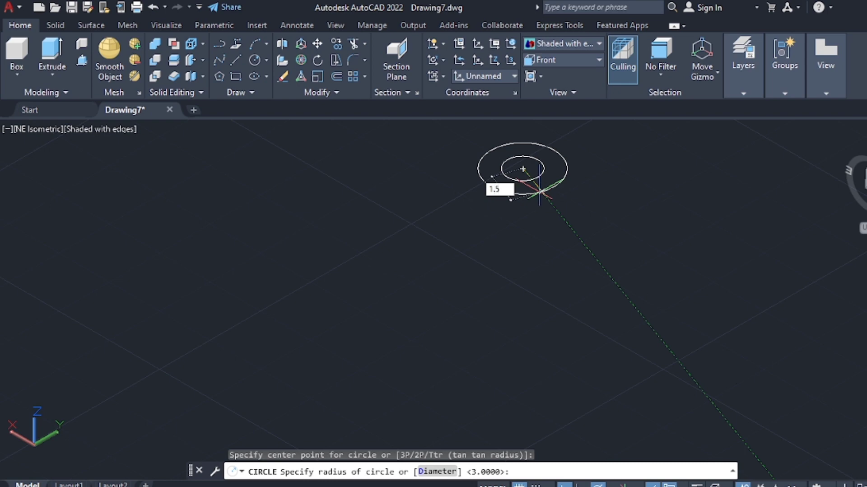
text(2.5)
key(Return)
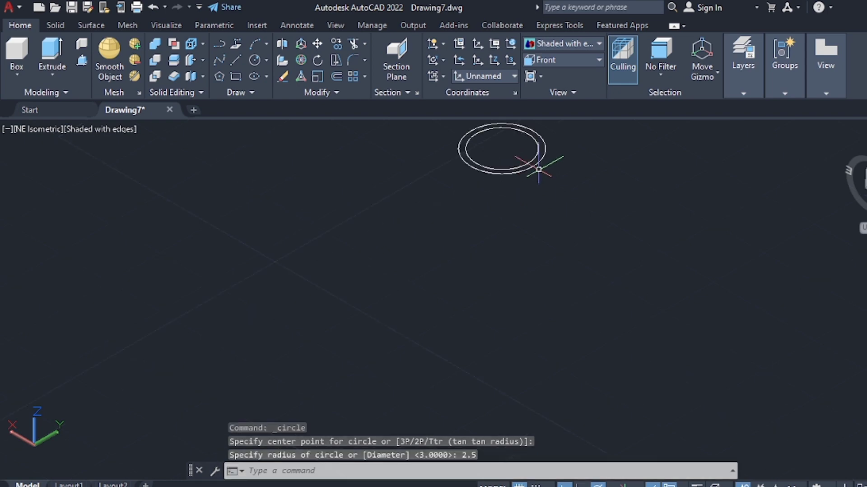
Shift the small circle 60 units away from the other one.
click(538, 168)
click(502, 148)
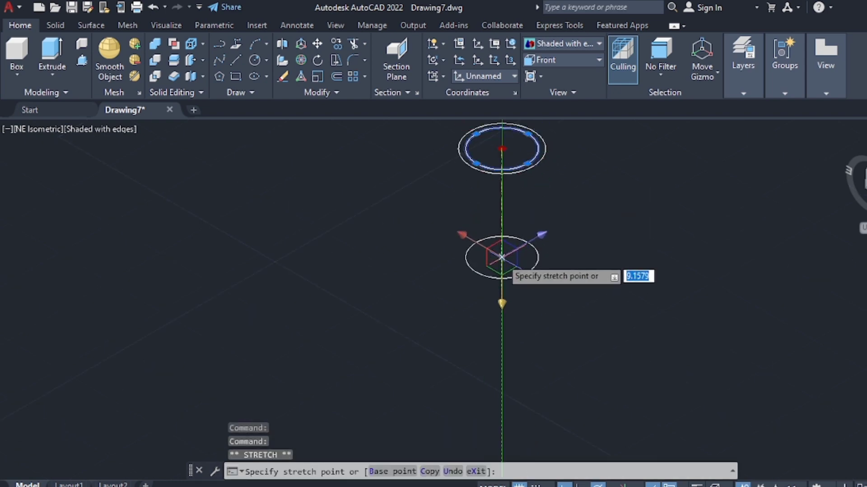
text(60)
key(Return)
key(Escape)
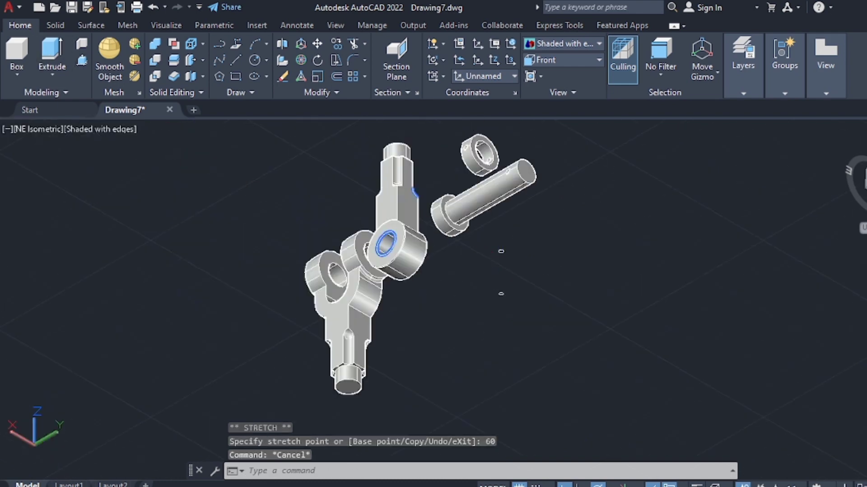
Loft between the two small circles to form the thin cross-pin rod.
click(82, 60)
click(52, 74)
click(52, 124)
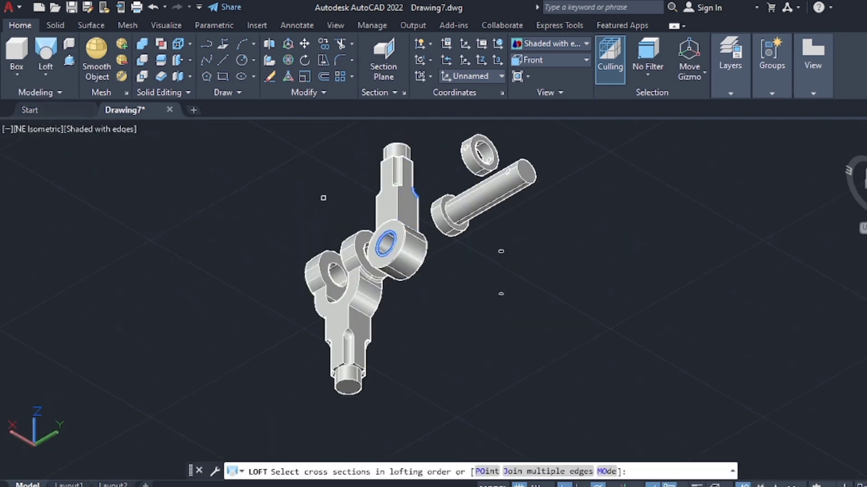
scroll(501, 248, up, 2)
click(505, 245)
click(506, 306)
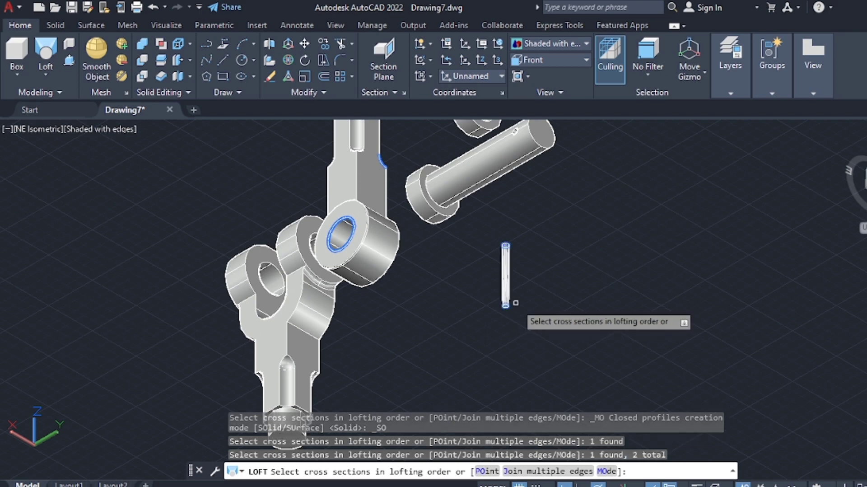
key(Return)
key(Return)
key(Escape)
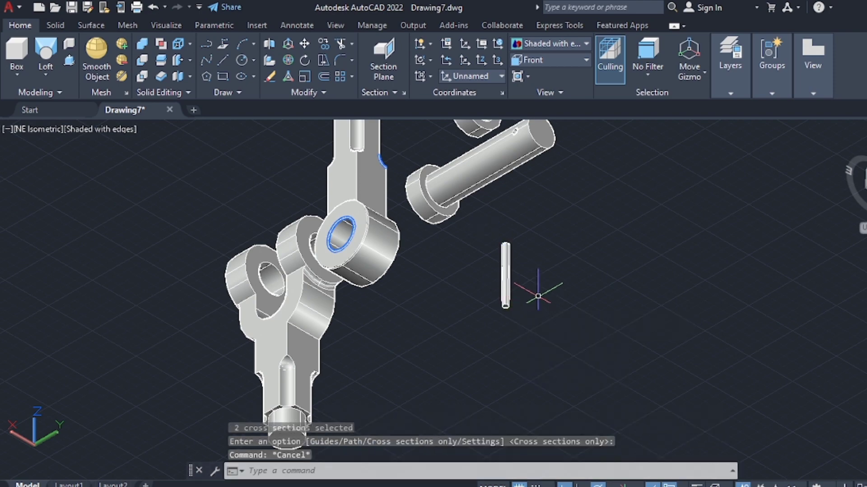
scroll(515, 302, down, 1)
middle_drag(515, 302, 599, 330)
Colour the upper arm Cyan and the lower fork Color 120.
click(471, 212)
click(695, 151)
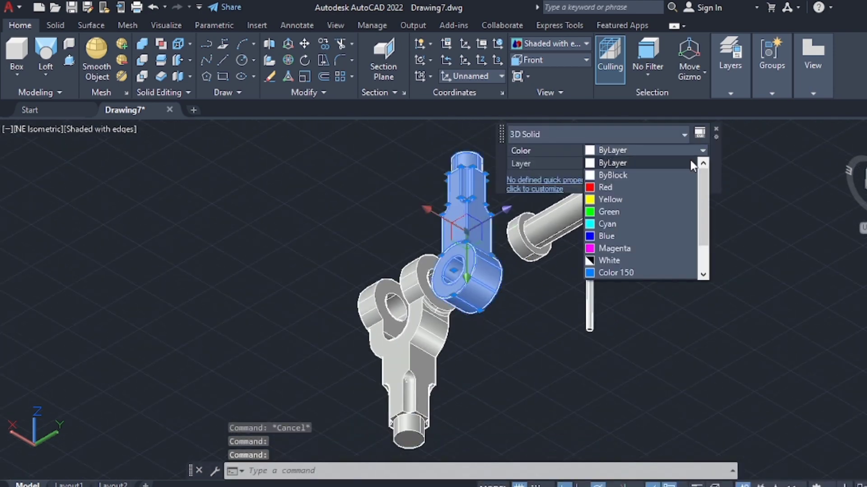
click(614, 224)
key(Escape)
click(410, 328)
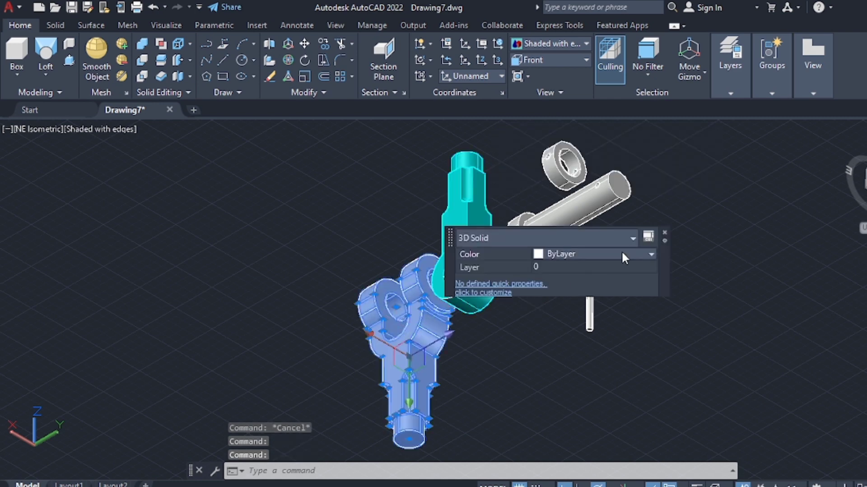
click(621, 250)
scroll(604, 315, down, 1)
click(587, 365)
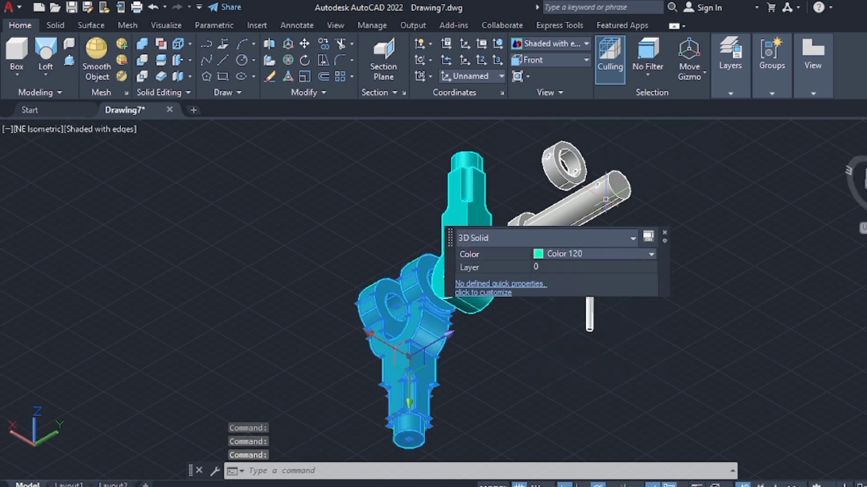
key(Escape)
click(565, 204)
Separate the headed pin, then union its pieces back into one solid.
scroll(727, 108, up, 3)
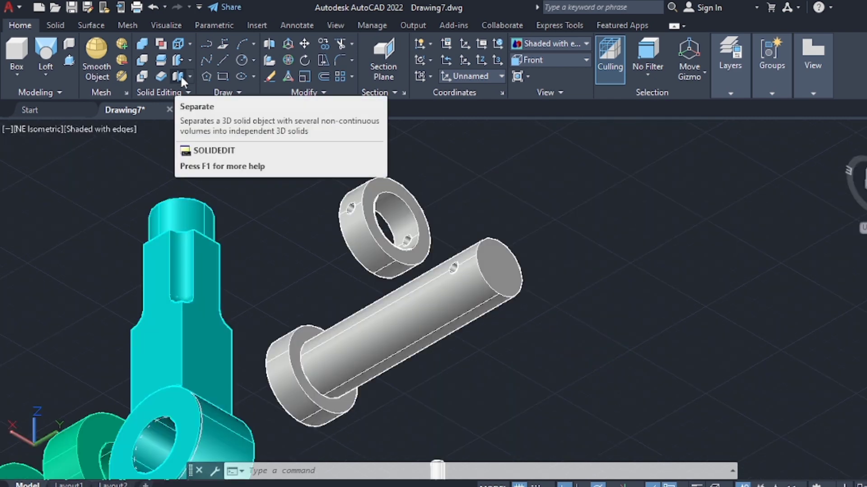
click(181, 75)
click(409, 261)
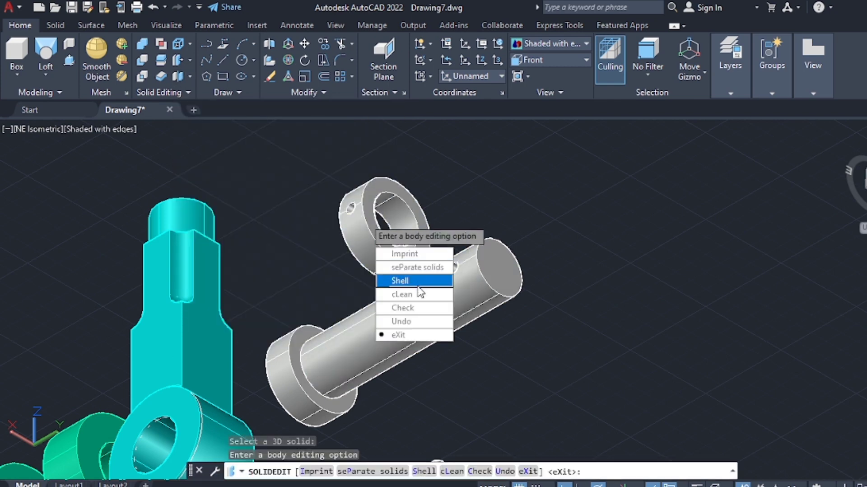
key(Return)
key(Return)
click(384, 212)
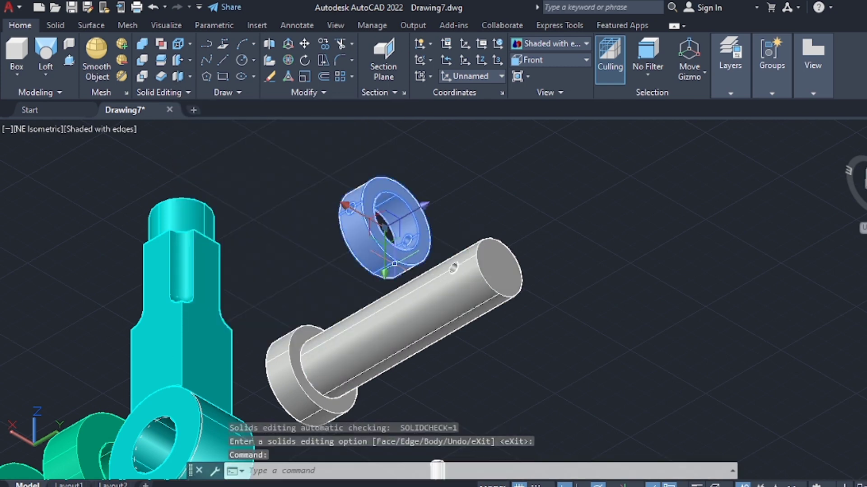
click(451, 289)
key(Escape)
scroll(480, 339, down, 2)
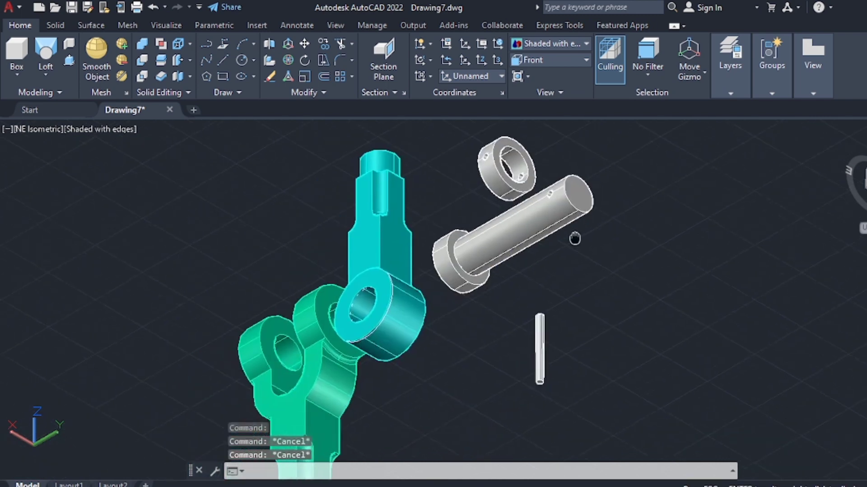
click(519, 235)
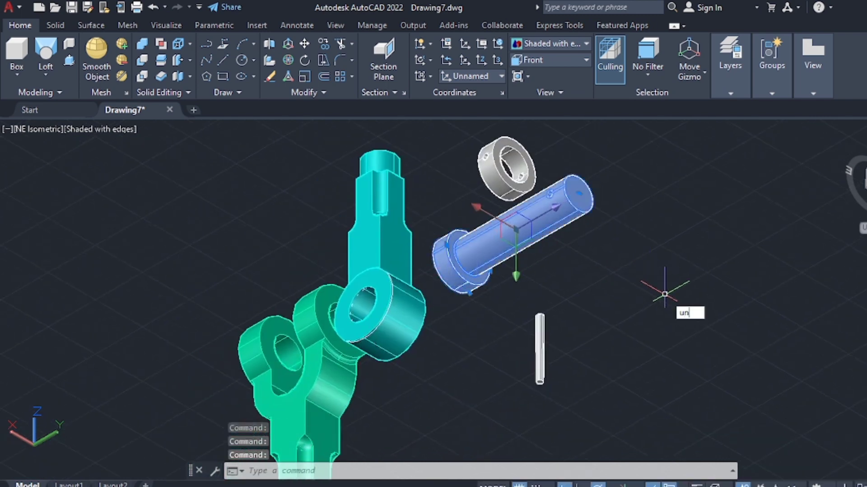
key(Return)
drag(527, 252, 465, 270)
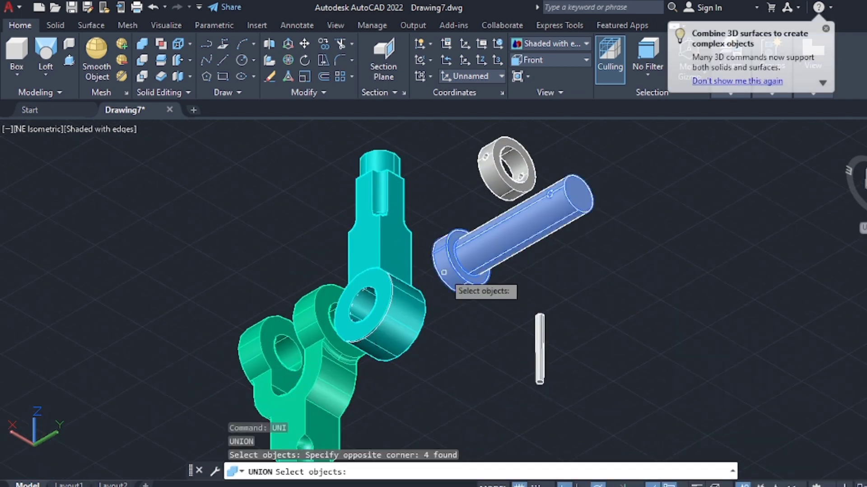
key(Return)
Colour the headed pin purple (Color 190) and the collar Color 150.
click(469, 264)
click(811, 131)
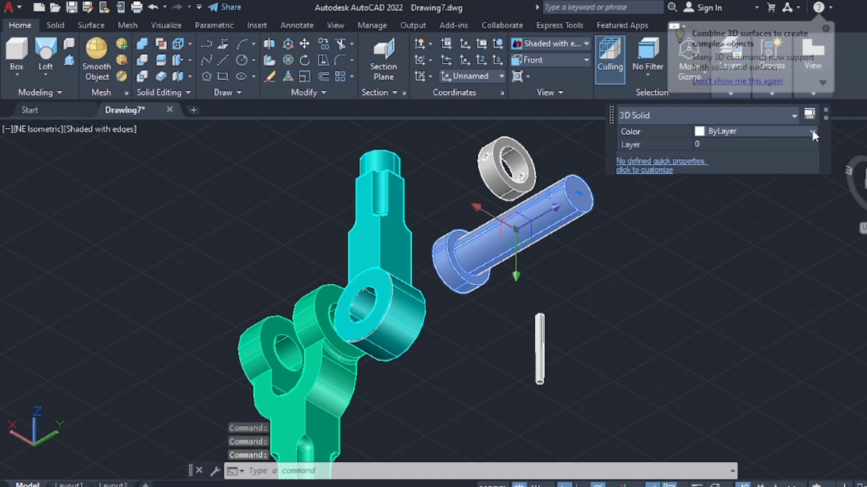
click(725, 230)
key(Escape)
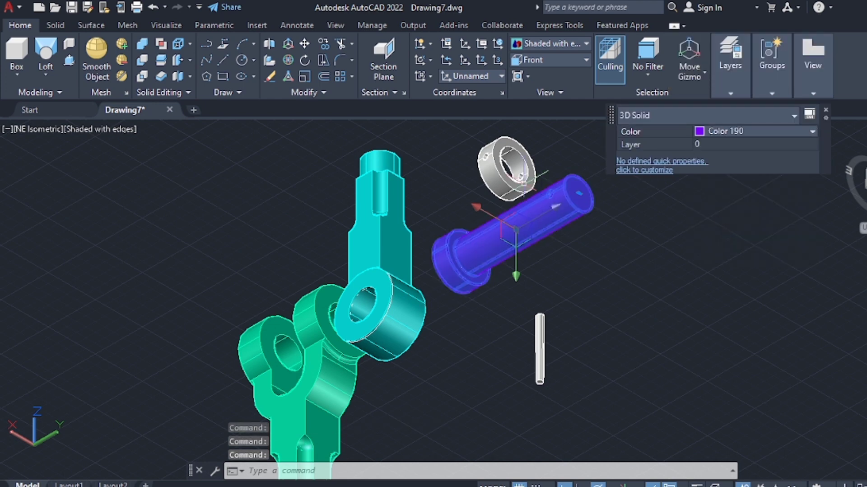
click(524, 179)
click(730, 113)
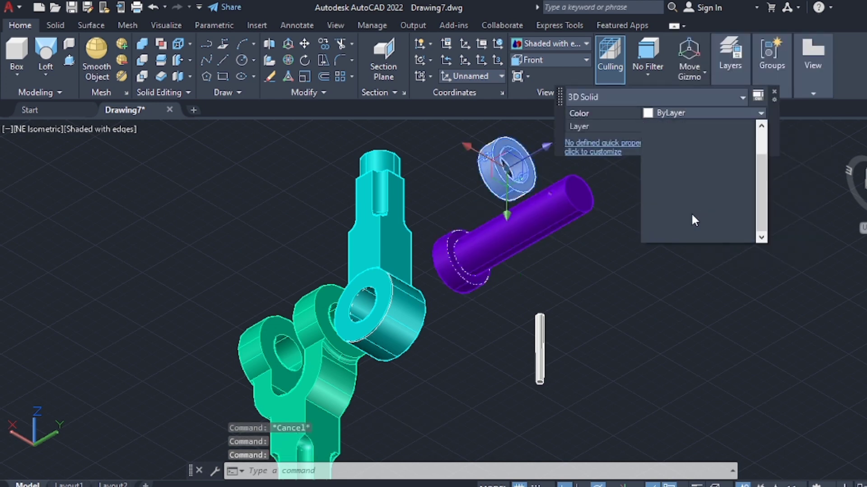
click(687, 199)
key(Escape)
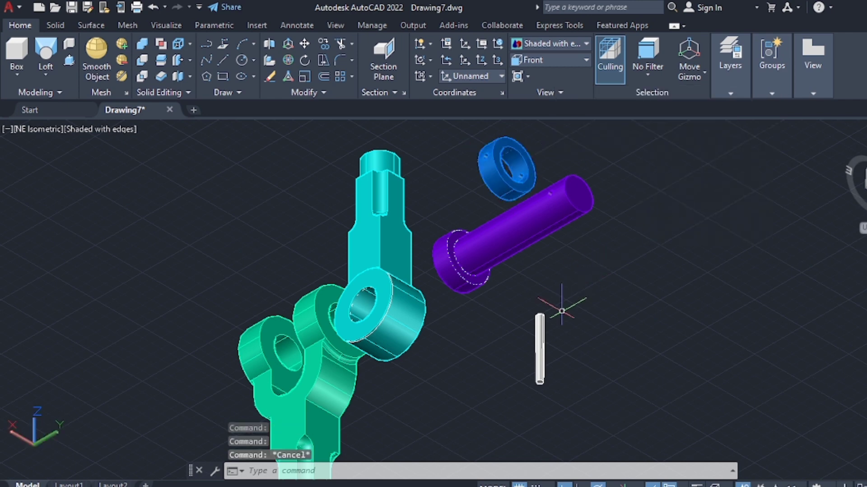
Colour the small cross pin green.
click(540, 350)
click(783, 270)
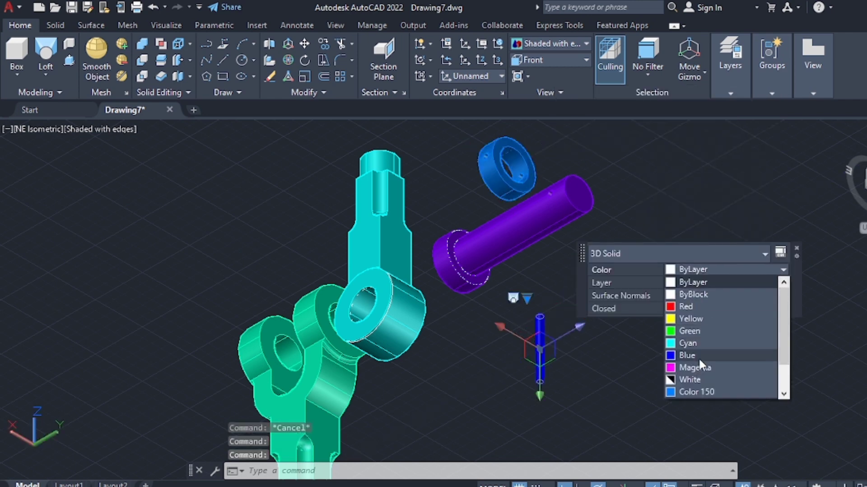
scroll(698, 361, down, 1)
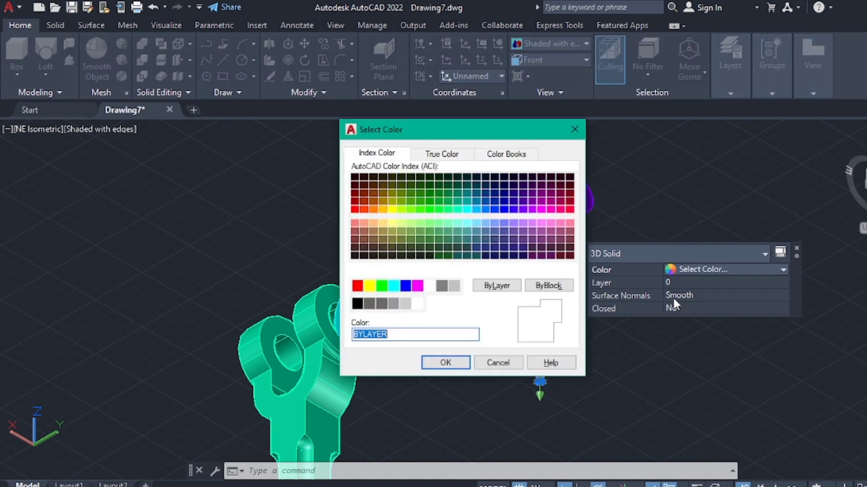
click(445, 362)
Undo the earlier move and rotation, leaving the upper arm upright.
key(Escape)
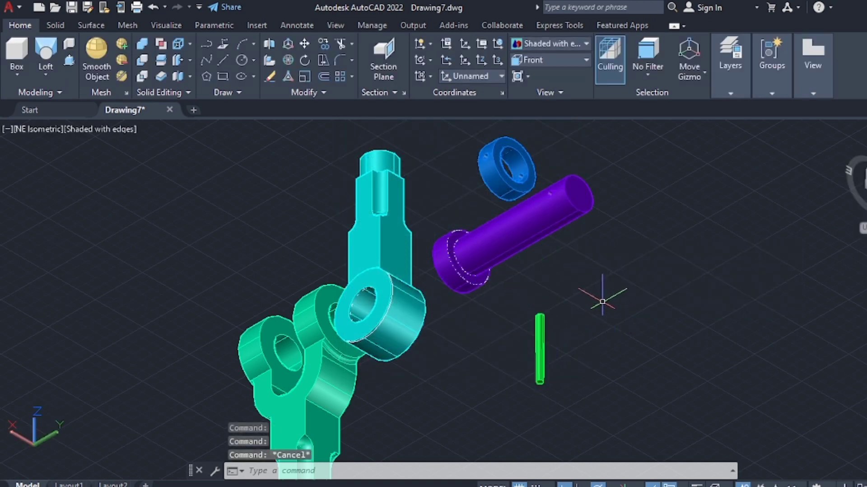
key(ctrl+z)
key(ctrl+z)
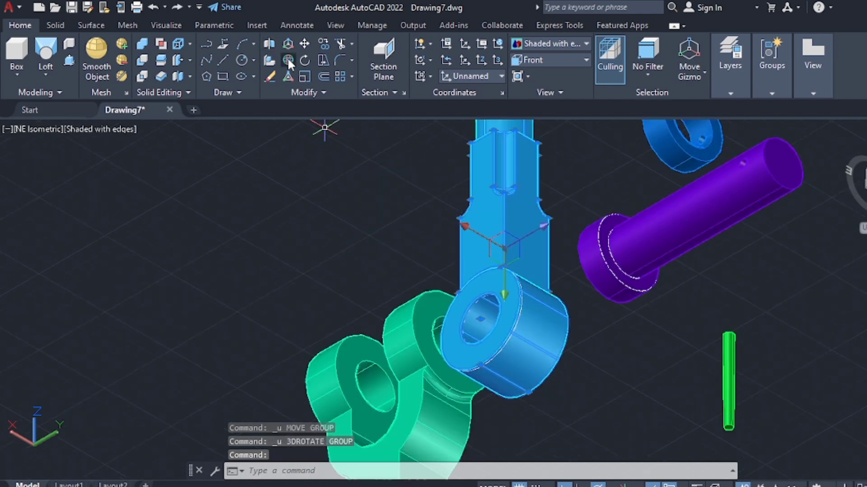
click(288, 59)
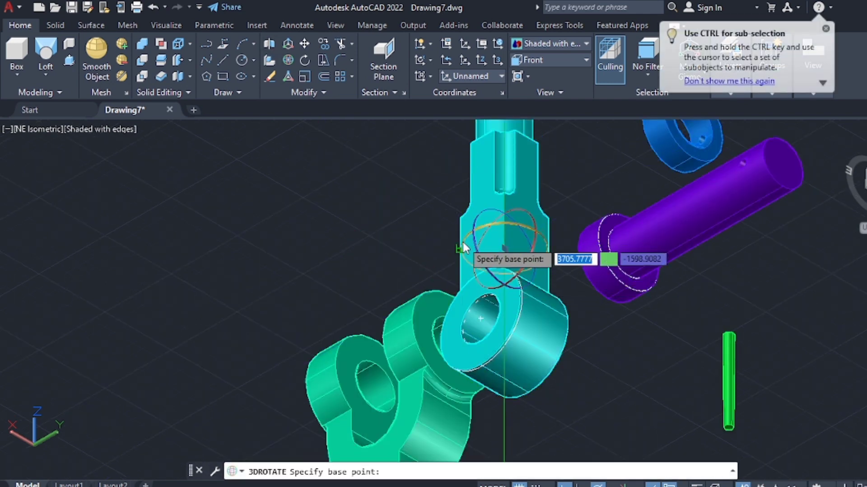
click(463, 248)
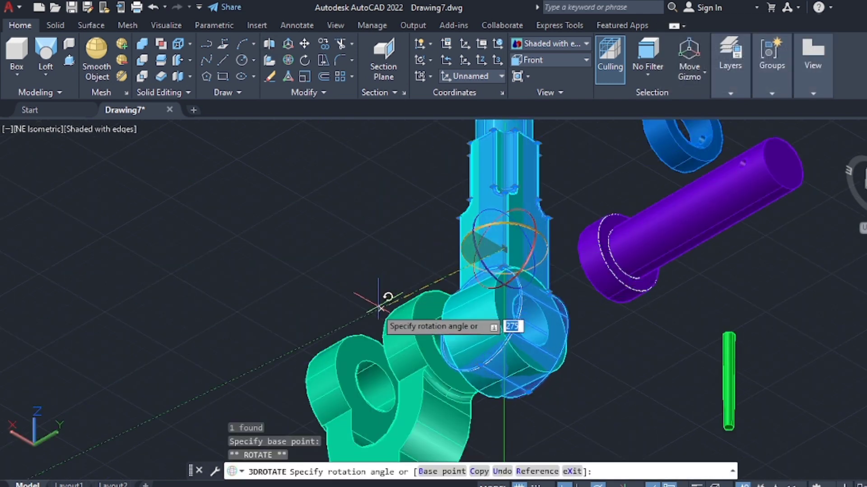
key(Escape)
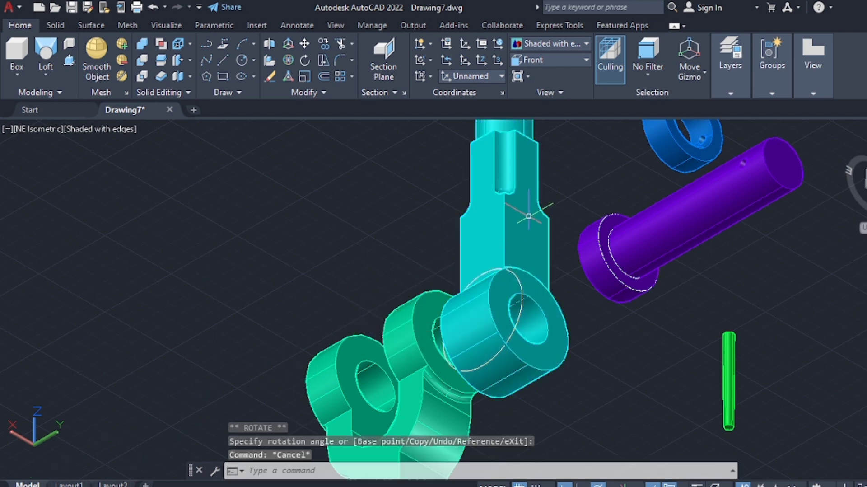
Move the cyan arm from the pin's base point into the green fork's hole.
click(305, 43)
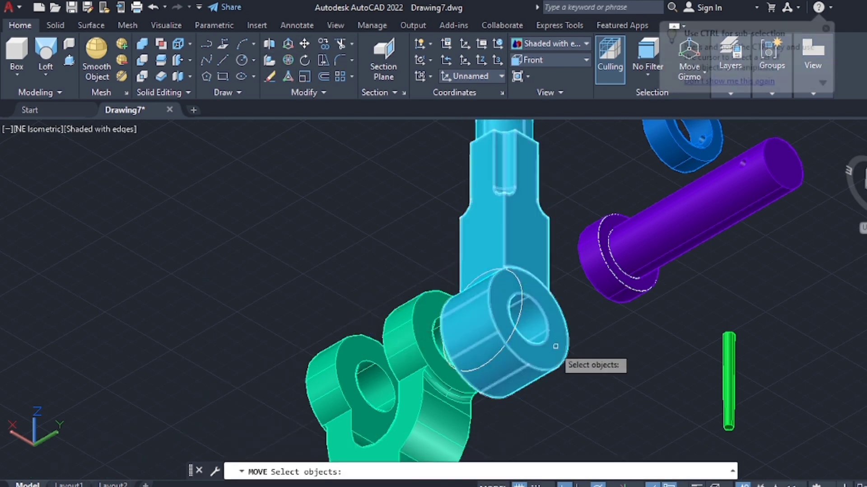
click(550, 345)
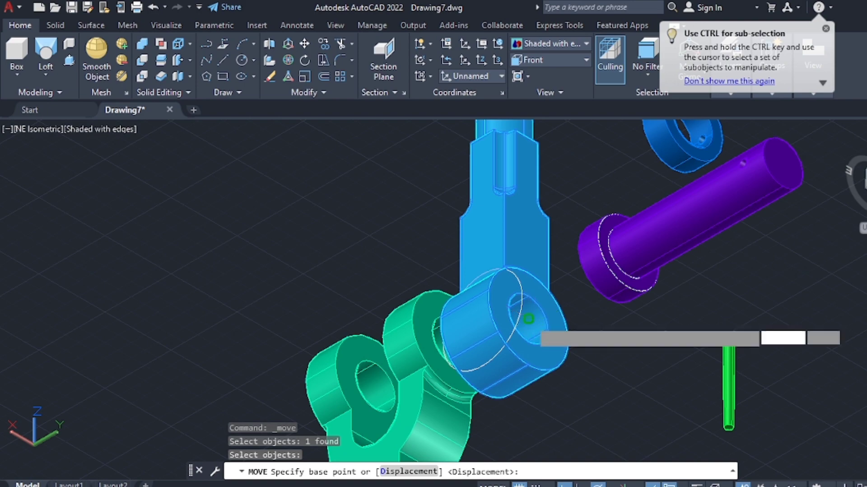
click(528, 319)
scroll(528, 318, down, 5)
shift+middle_drag(316, 253, 577, 361)
scroll(622, 367, up, 4)
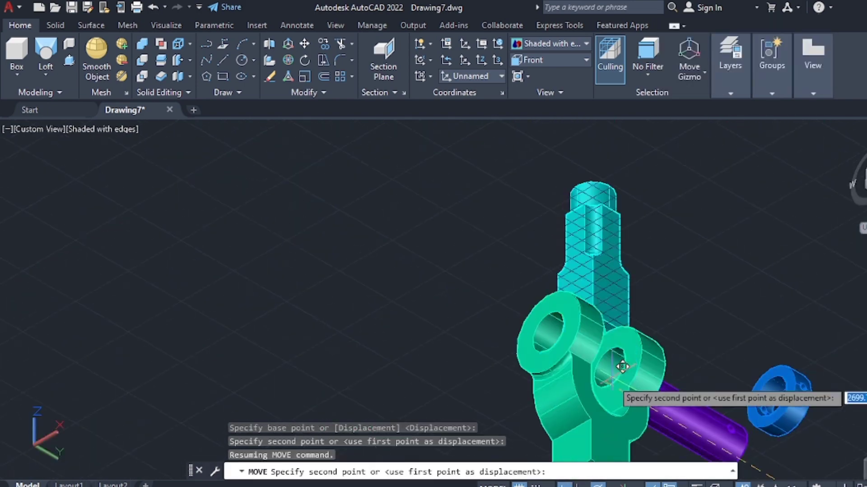
scroll(622, 367, up, 3)
click(605, 316)
scroll(605, 316, down, 5)
key(Escape)
Try sliding the purple pin along its axis, then cancel the move.
scroll(605, 316, up, 2)
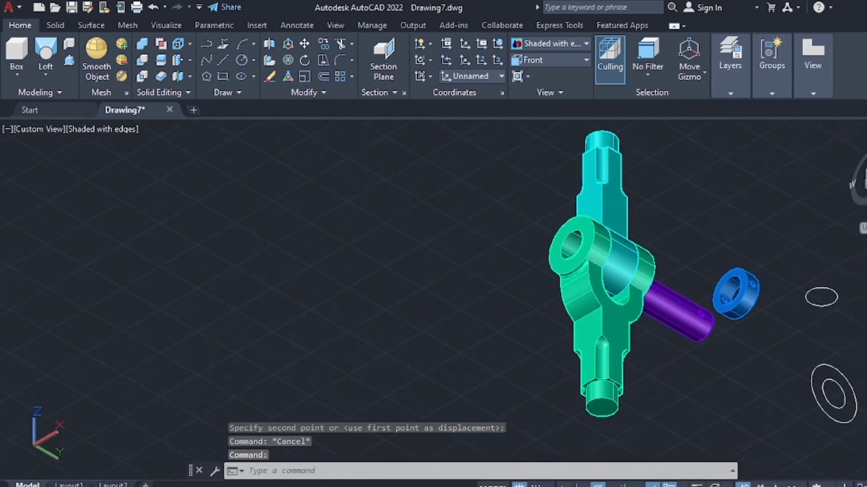
click(679, 306)
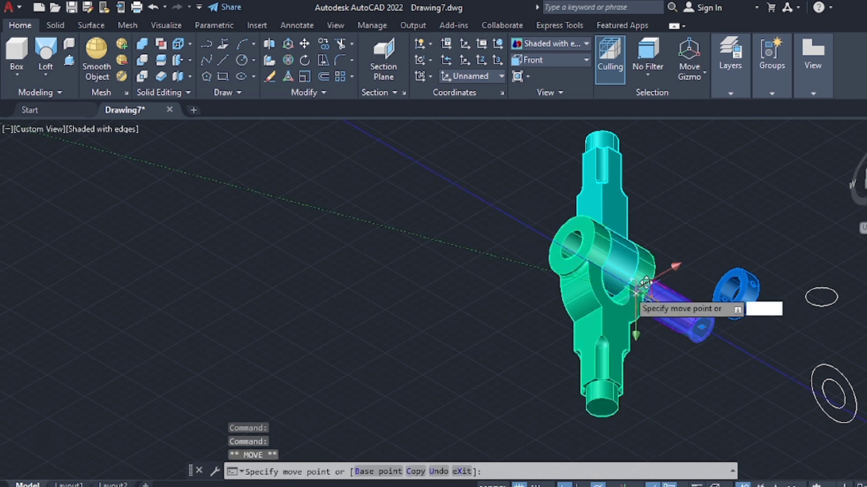
key(Escape)
key(space)
scroll(510, 219, up, 5)
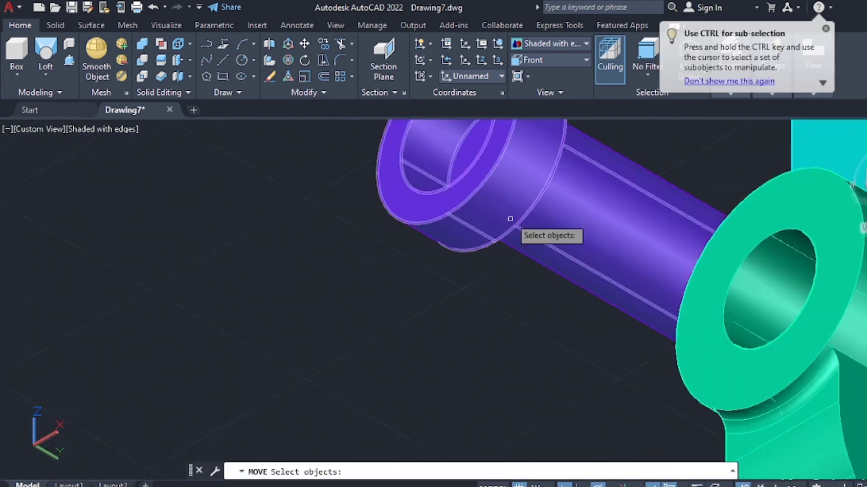
scroll(517, 172, down, 5)
key(Escape)
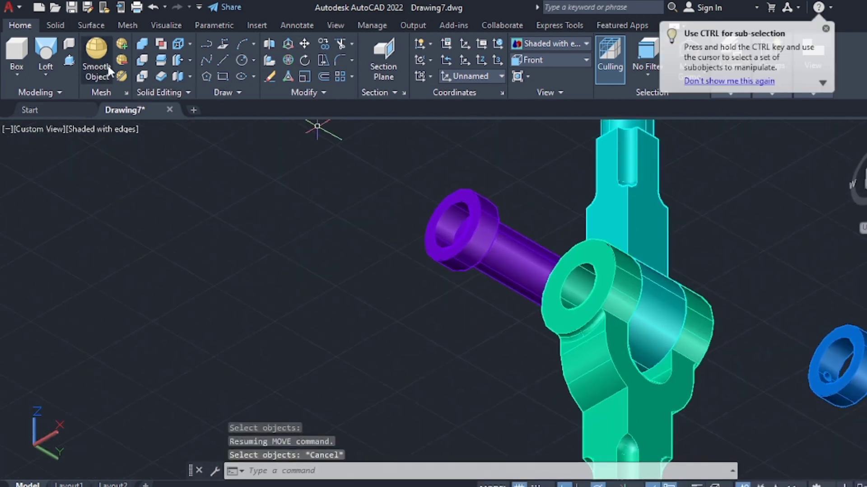
Orbit and recentre the view to inspect the purple pin's head end.
click(68, 59)
scroll(457, 231, up, 3)
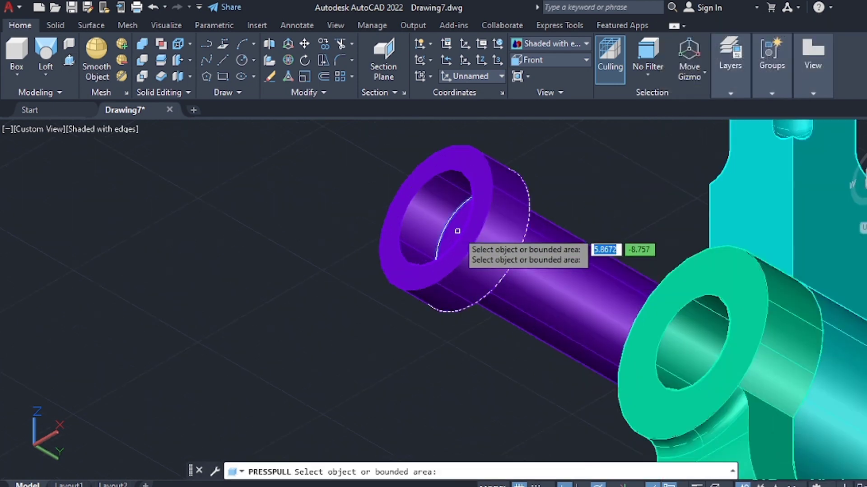
shift+middle_drag(473, 222, 656, 309)
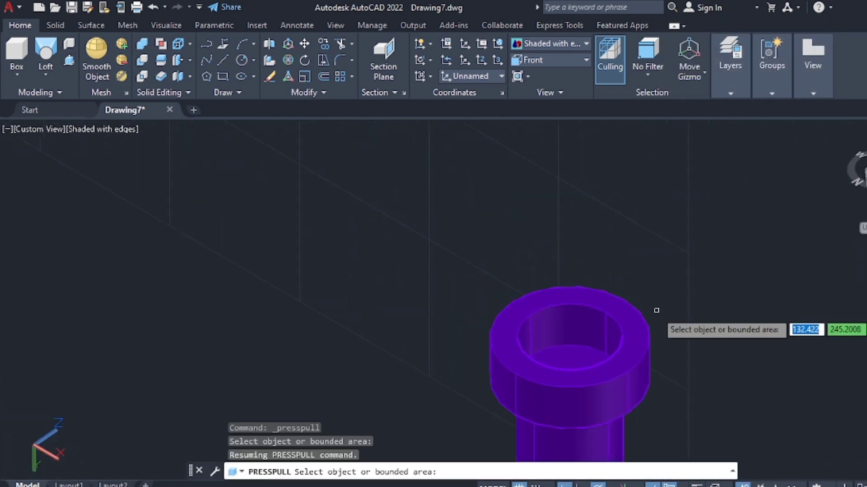
key(Escape)
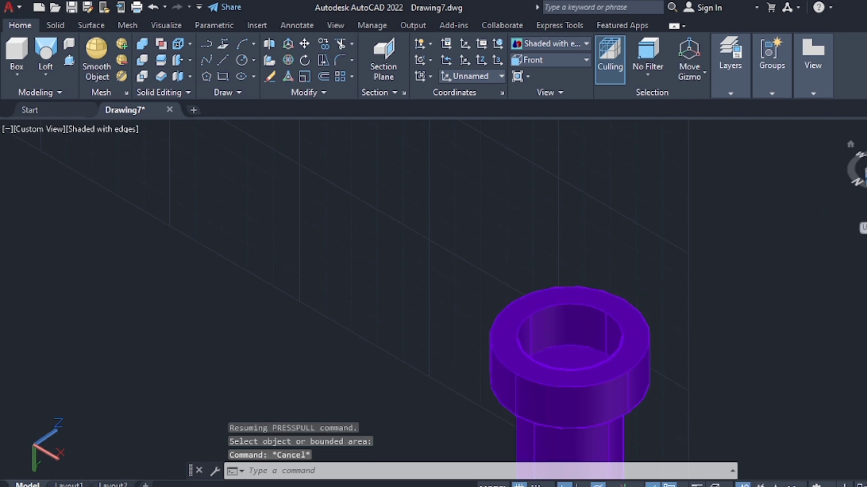
mouse_move(587, 304)
shift+middle_down()
mouse_move(461, 296)
mouse_move(658, 324)
shift+middle_up()
scroll(855, 199, down, 5)
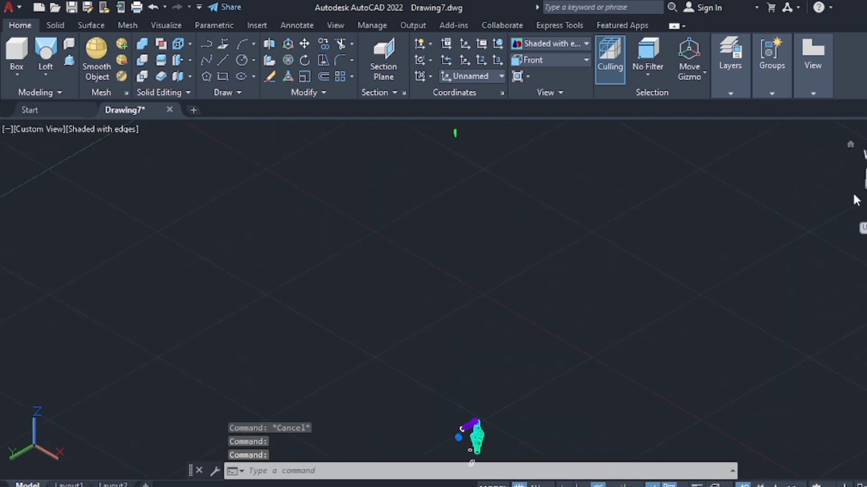
middle_drag(316, 428, 483, 288)
scroll(469, 248, up, 5)
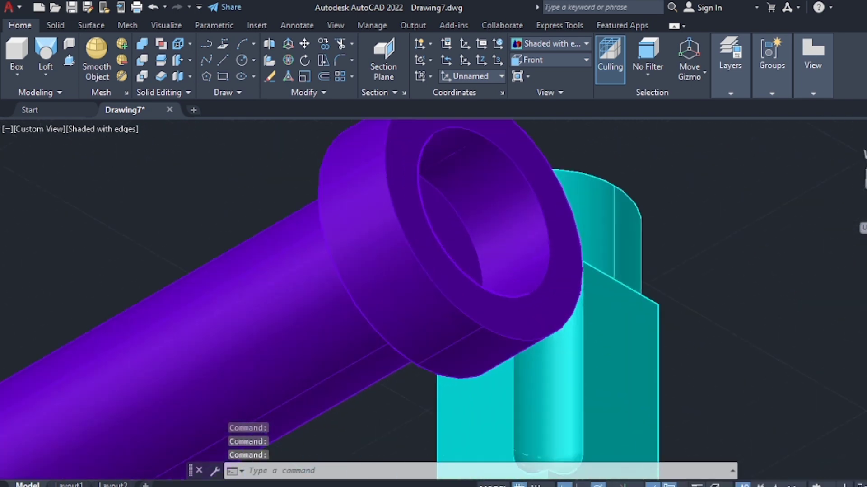
key(Escape)
Press-pull the recessed circle in the pin head by 15 to fill it.
key(Return)
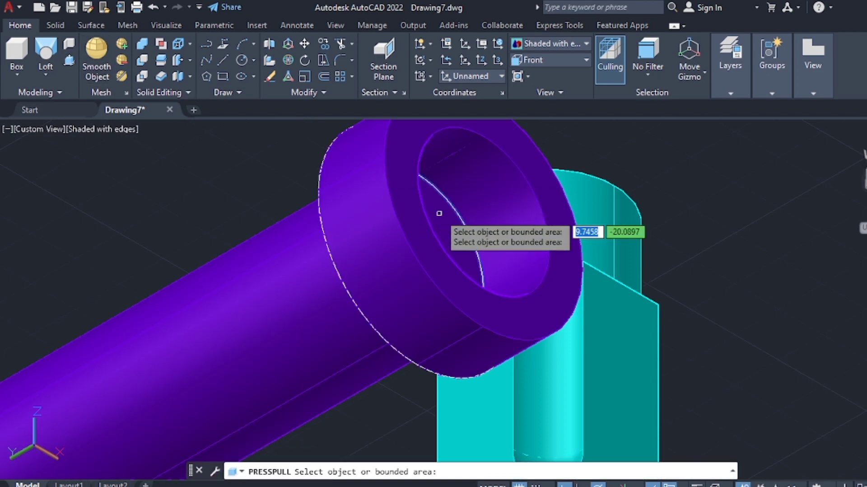
click(445, 216)
text(15)
key(Return)
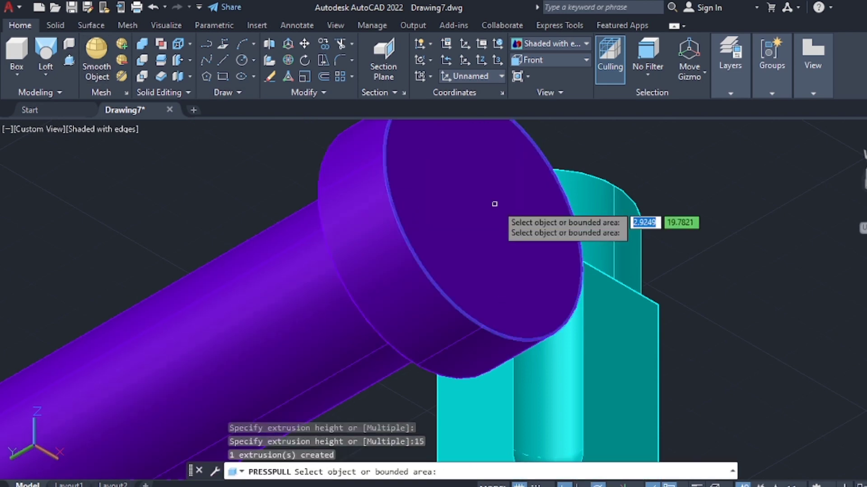
key(Return)
key(Escape)
Move the purple pin so it passes fully through the green boss.
scroll(447, 235, down, 5)
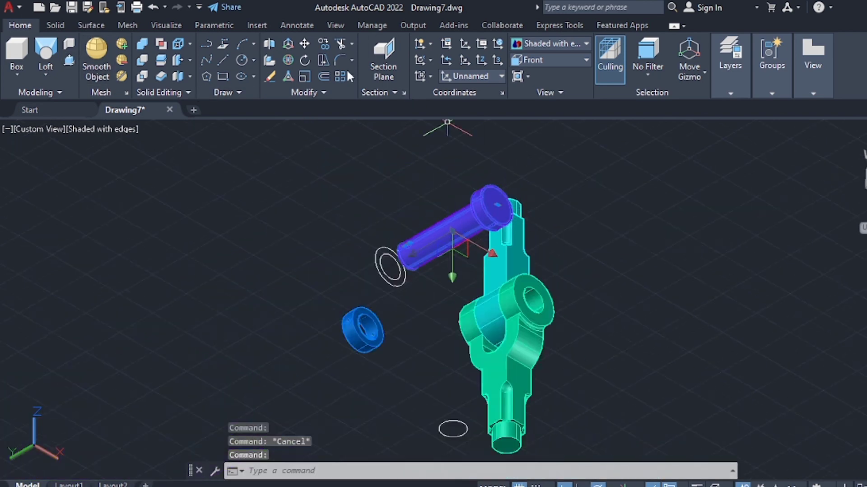
scroll(451, 244, up, 5)
text(m)
key(Return)
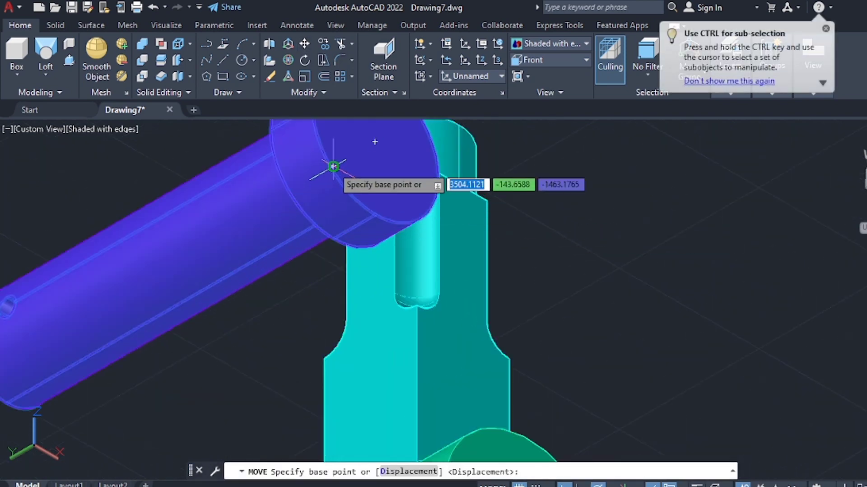
click(332, 165)
middle_drag(494, 261, 560, 173)
scroll(560, 174, down, 1)
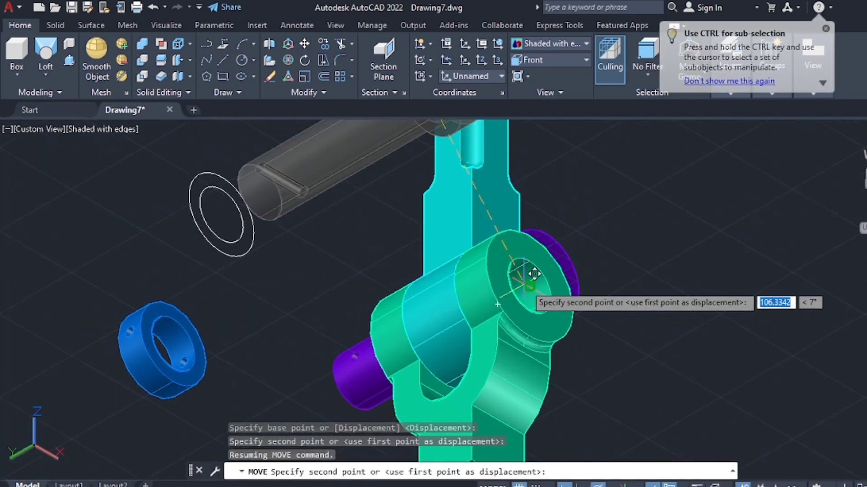
click(529, 285)
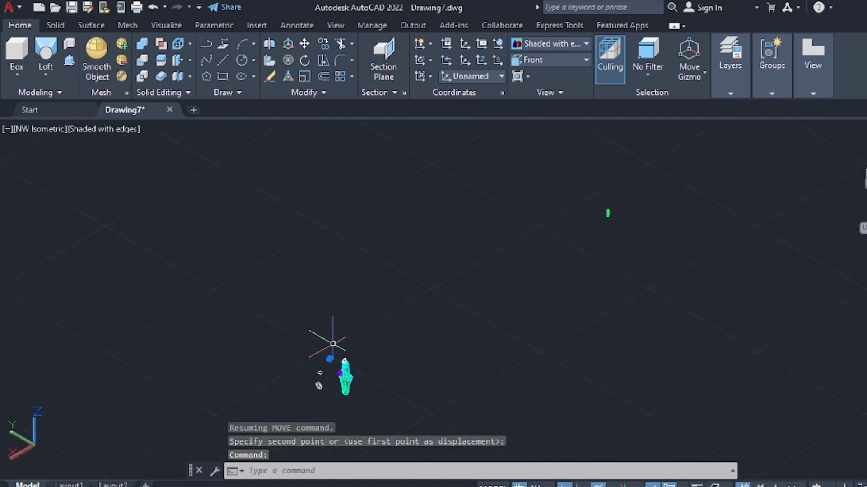
scroll(318, 385, up, 3)
scroll(387, 297, up, 3)
mouse_move(387, 297)
middle_down()
mouse_move(359, 296)
mouse_move(343, 253)
middle_up()
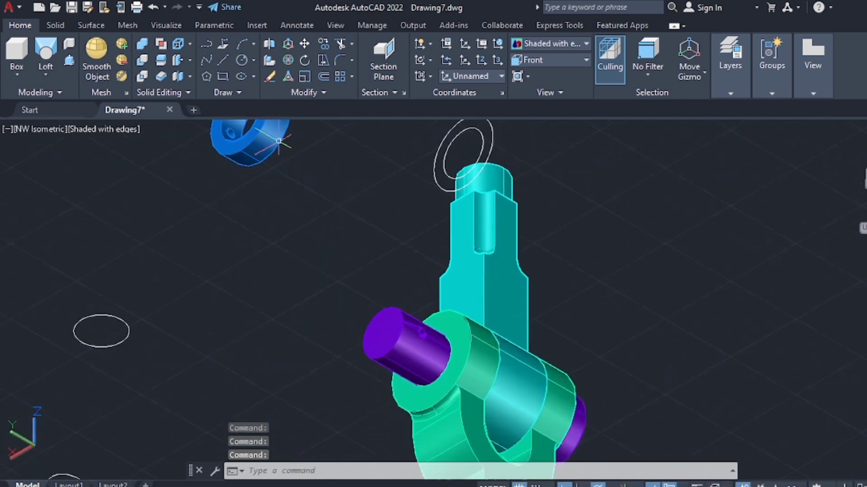
scroll(326, 219, up, 1)
click(304, 45)
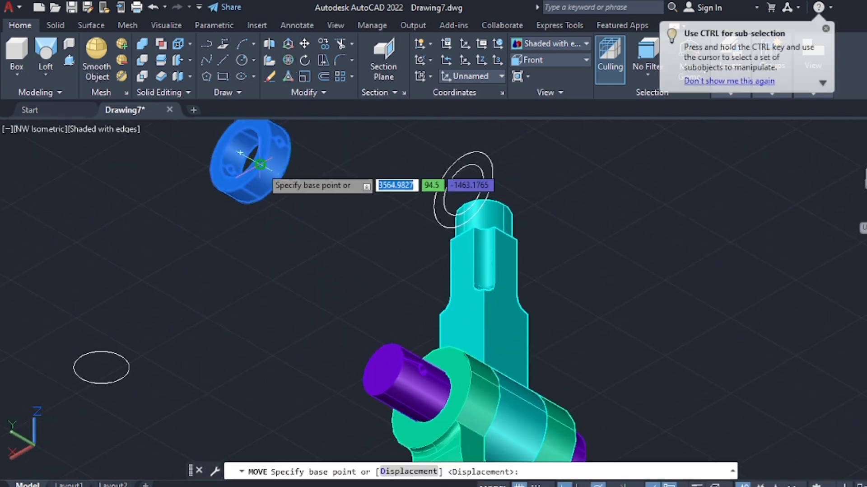
Move the blue collar from its base point to a new position.
click(240, 153)
scroll(461, 379, up, 5)
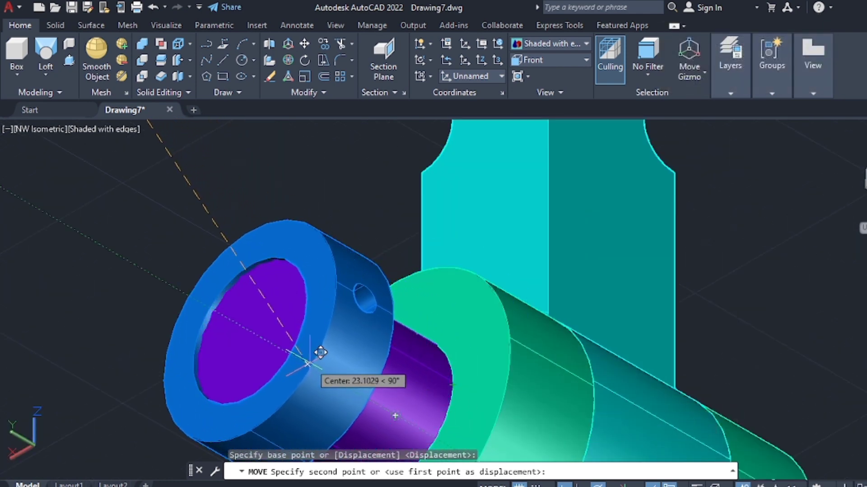
click(338, 128)
Retry moving the blue collar, cancelling two attempts after picking base points.
key(Return)
click(342, 185)
click(342, 185)
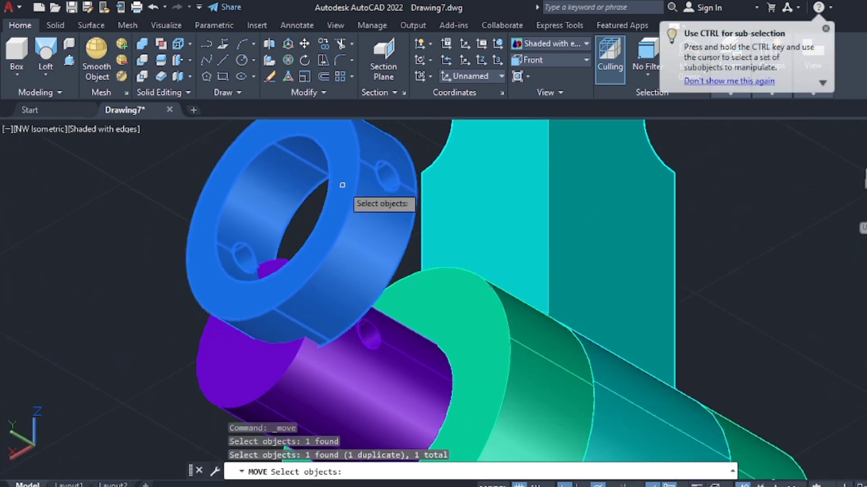
key(Return)
click(272, 209)
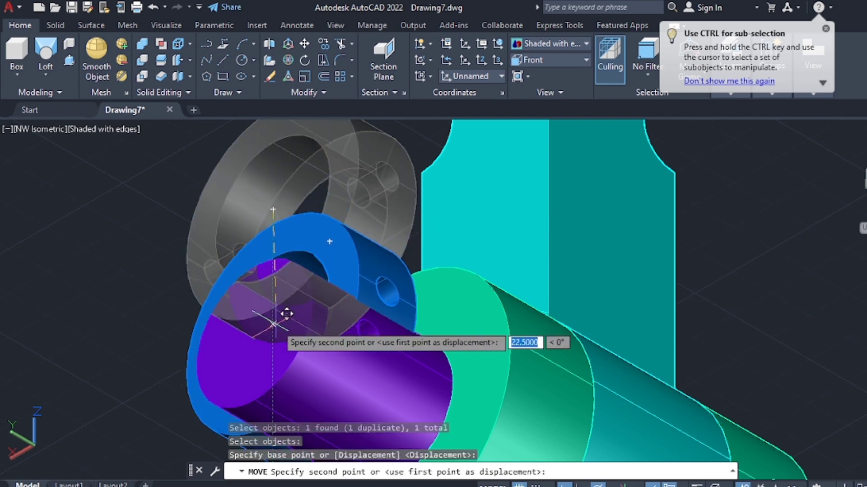
key(Escape)
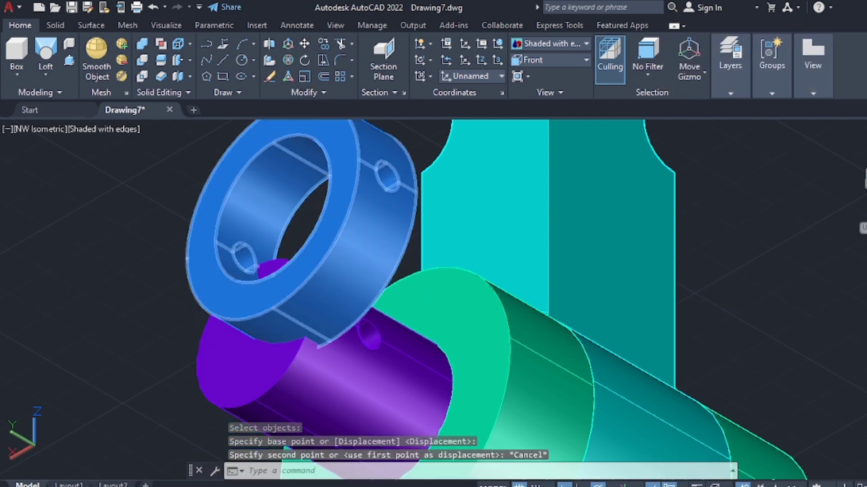
scroll(299, 127, up, 3)
key(Return)
click(421, 212)
click(423, 216)
mouse_move(424, 217)
shift+middle_down()
mouse_move(411, 196)
mouse_move(412, 246)
shift+middle_up()
key(Escape)
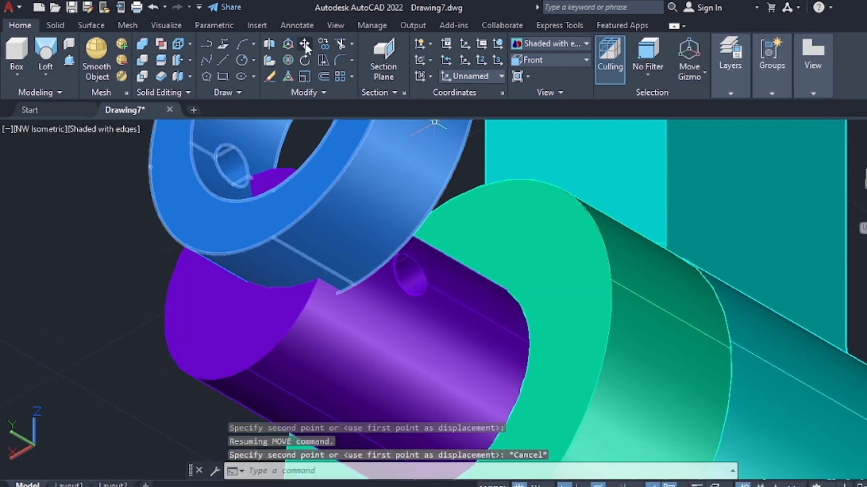
Move the collar again, lining its hole up with the pin's cross hole.
key(Return)
click(235, 174)
key(Return)
click(233, 145)
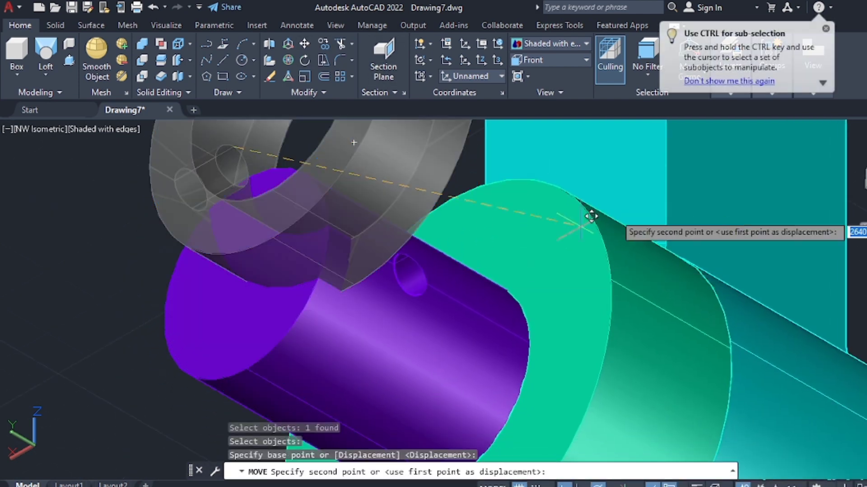
scroll(848, 176, down, 10)
mouse_move(372, 306)
shift+middle_down()
mouse_move(691, 239)
mouse_move(406, 271)
shift+middle_up()
scroll(406, 271, up, 5)
scroll(419, 199, up, 5)
scroll(479, 194, up, 3)
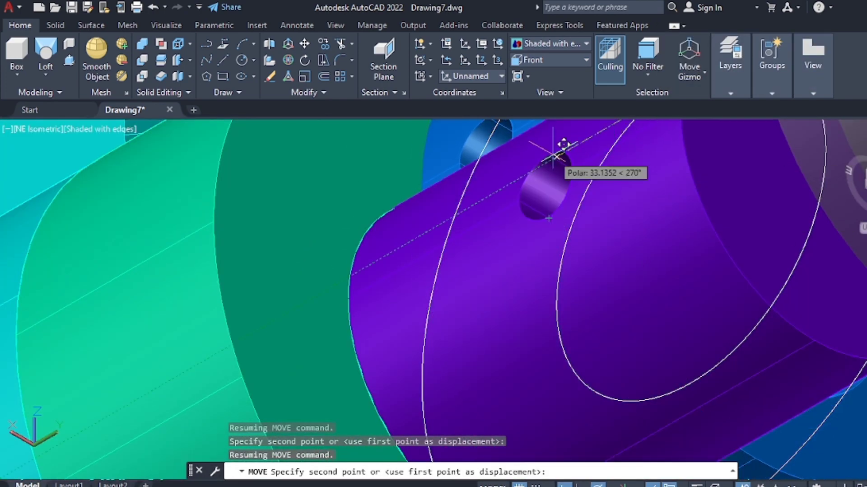
mouse_move(735, 165)
shift+middle_down()
mouse_move(464, 299)
mouse_move(812, 232)
shift+middle_up()
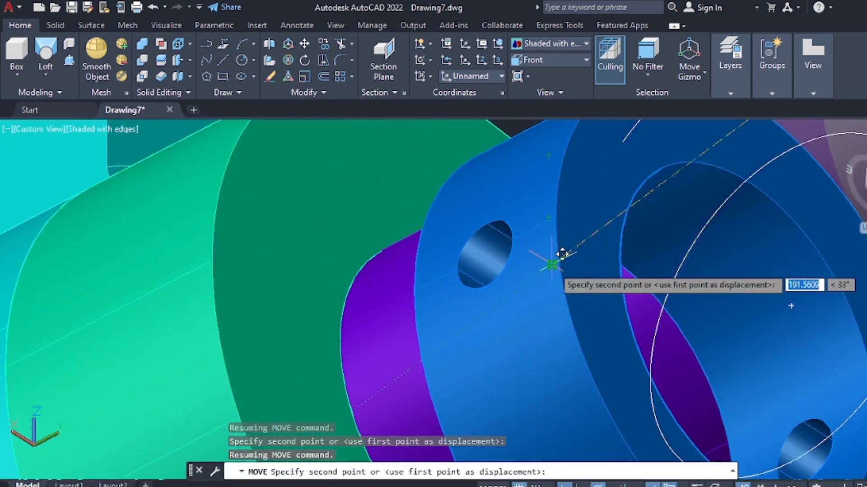
click(561, 251)
Switch to the right-side view and orbit to inspect the whole assembly.
click(846, 212)
scroll(509, 411, up, 5)
scroll(444, 374, up, 5)
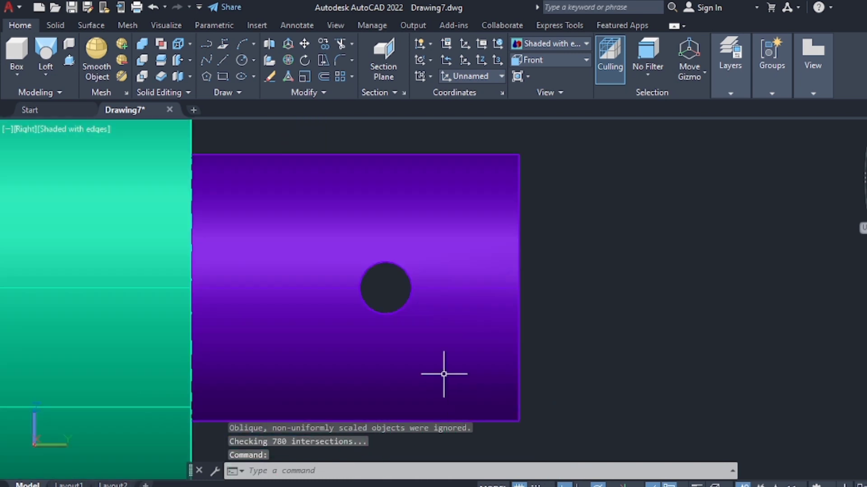
scroll(461, 296, down, 3)
shift+middle_drag(460, 295, 576, 354)
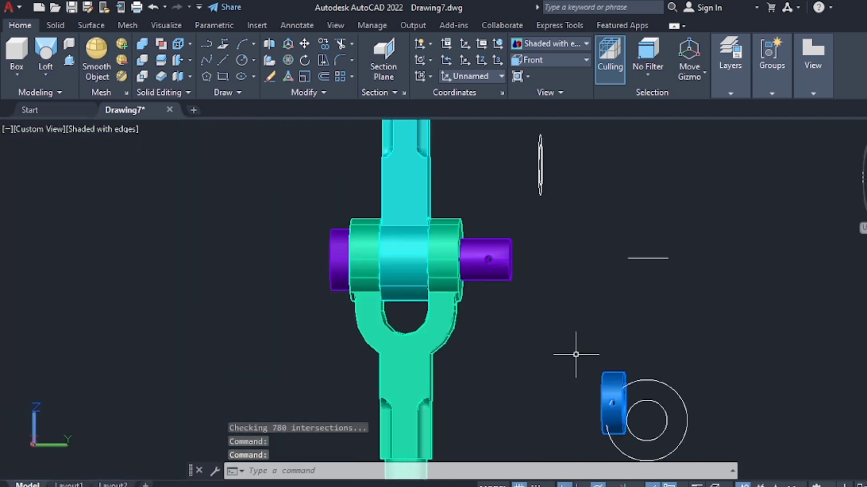
scroll(591, 406, up, 2)
middle_drag(591, 407, 596, 327)
Start MOVE on the blue collar and pick its base point at the hole.
key(ctrl+z)
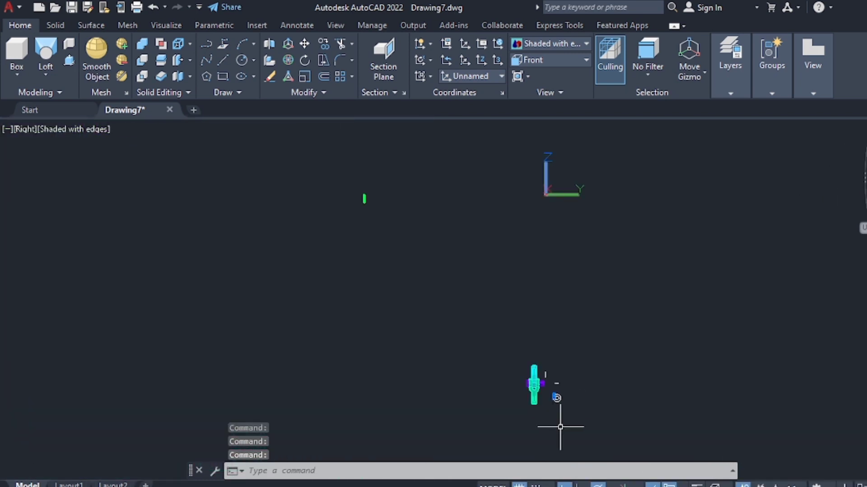
scroll(561, 425, up, 5)
click(304, 43)
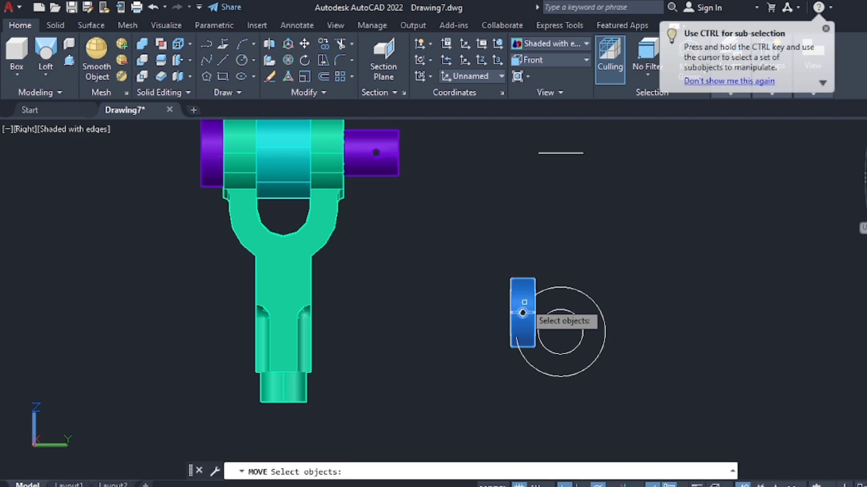
shift+middle_drag(459, 284, 644, 315)
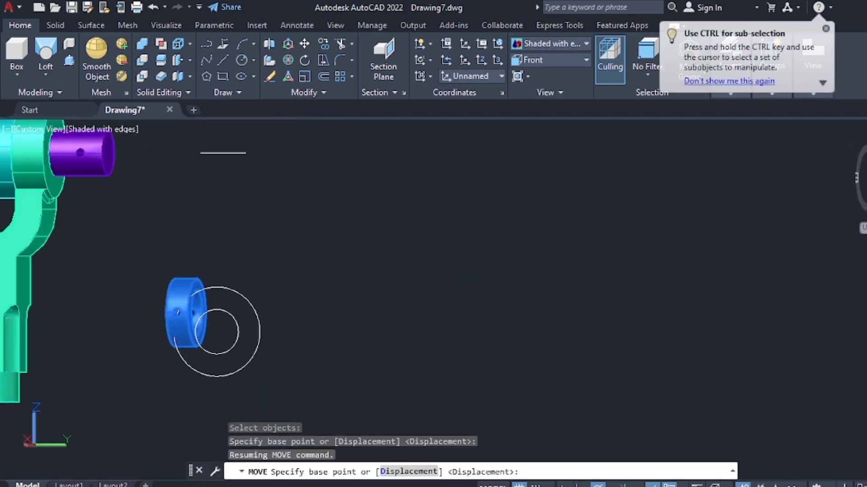
scroll(537, 297, up, 4)
scroll(496, 294, up, 8)
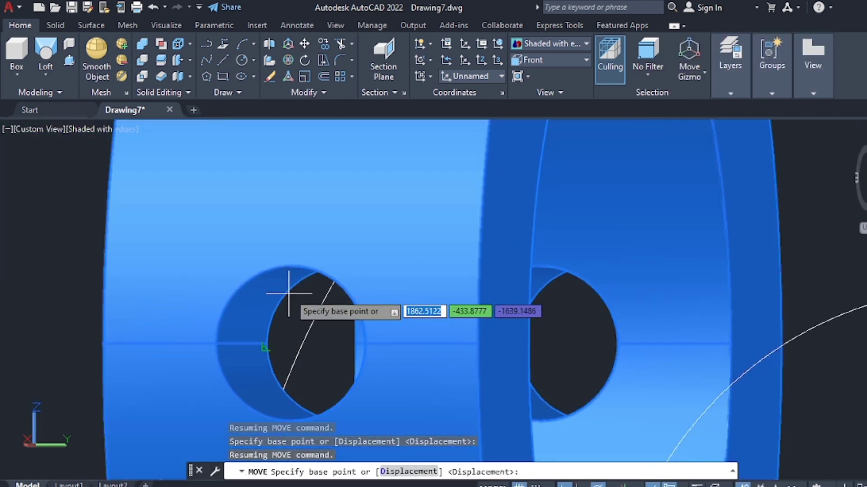
click(541, 265)
scroll(412, 184, down, 10)
scroll(526, 178, down, 3)
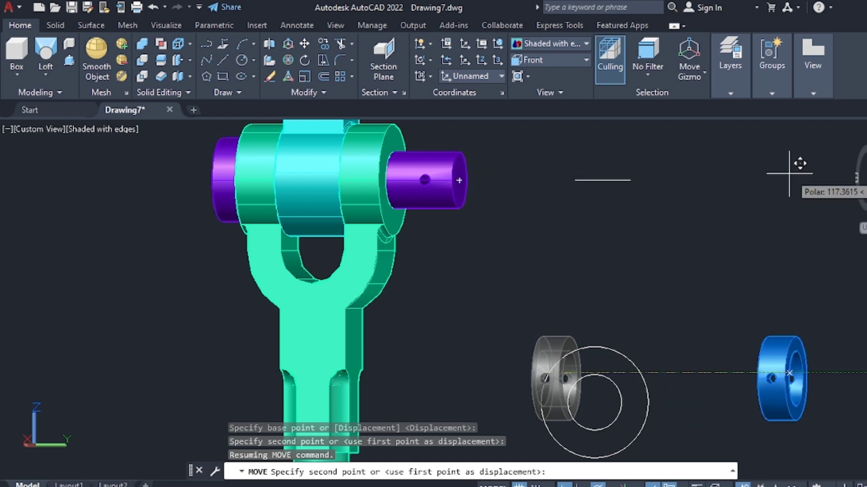
Swing to the SW Isometric view and drop the collar onto the pin's end.
click(860, 179)
scroll(483, 253, up, 3)
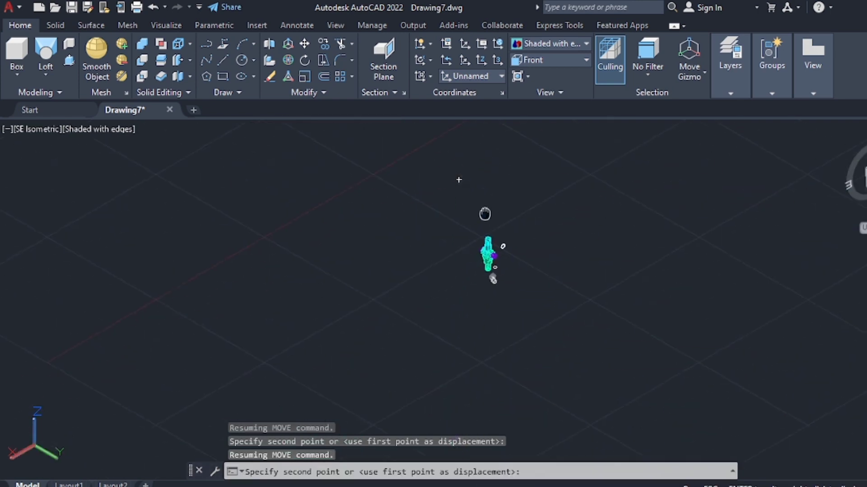
scroll(485, 255, up, 4)
scroll(492, 258, up, 4)
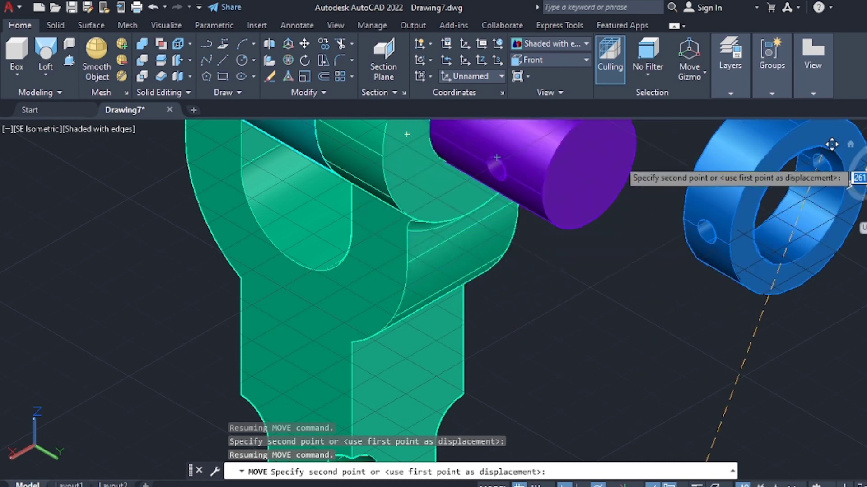
click(831, 144)
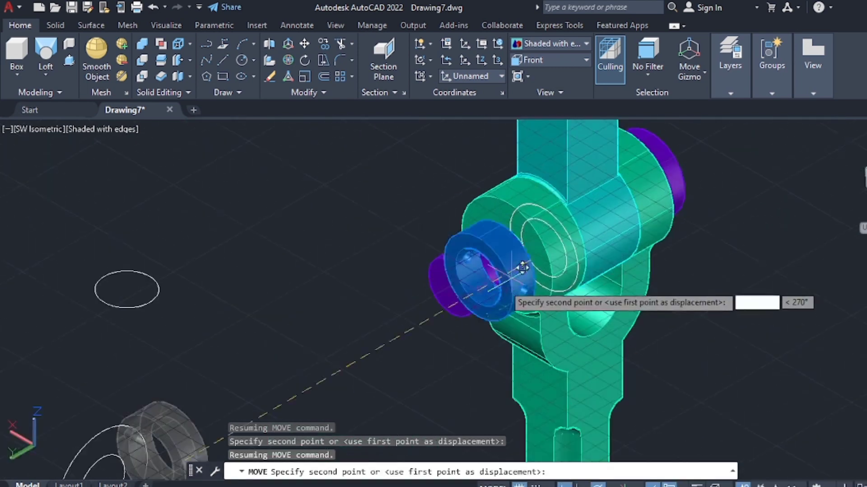
scroll(522, 267, up, 5)
scroll(474, 294, up, 2)
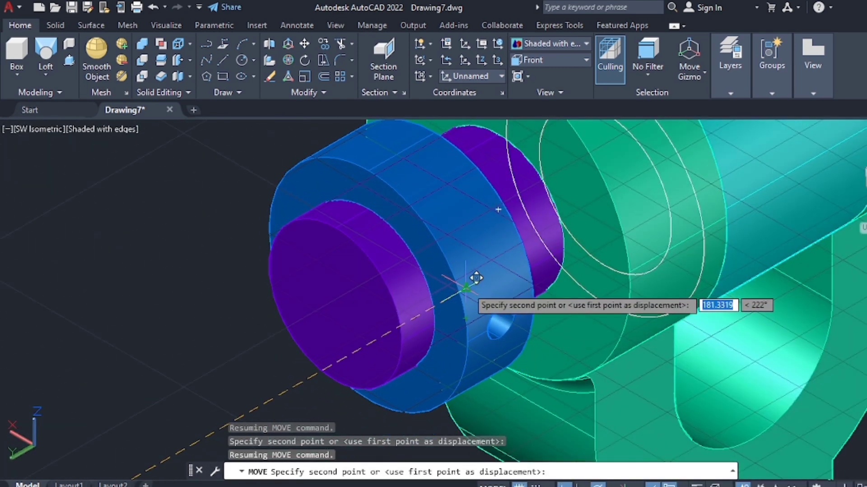
click(476, 277)
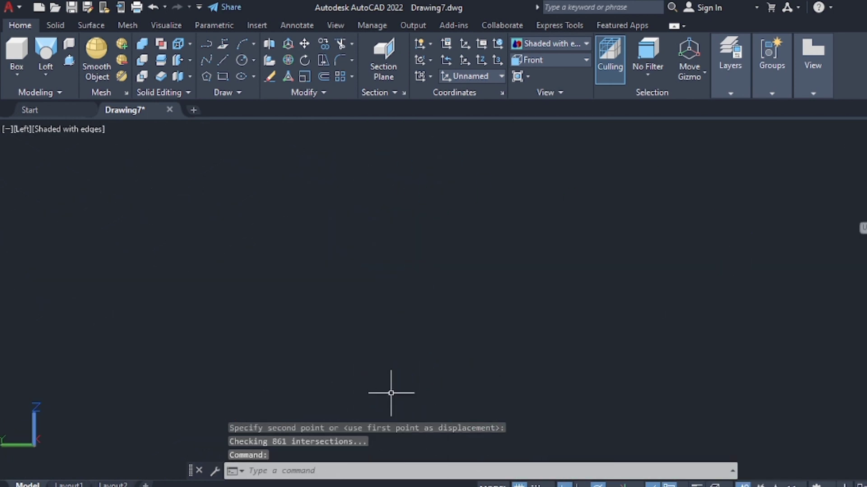
scroll(517, 390, up, 6)
Window-select the small green cylinder and start moving it.
key(Escape)
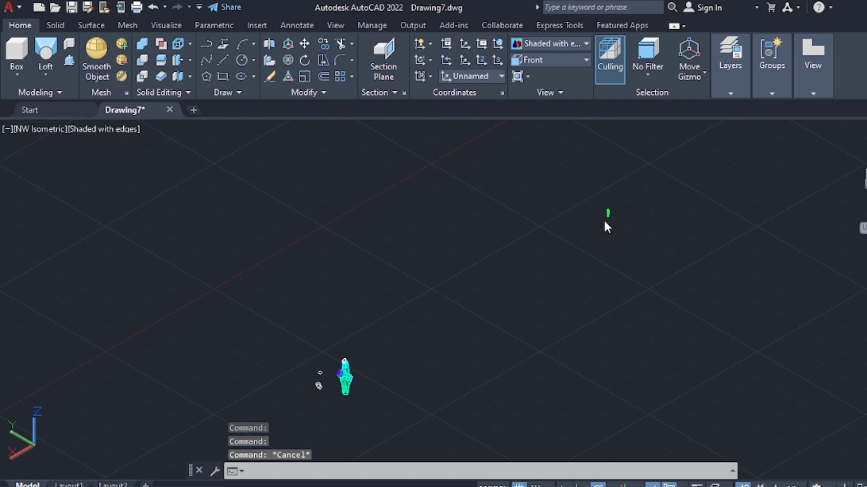
click(604, 214)
click(507, 221)
click(304, 43)
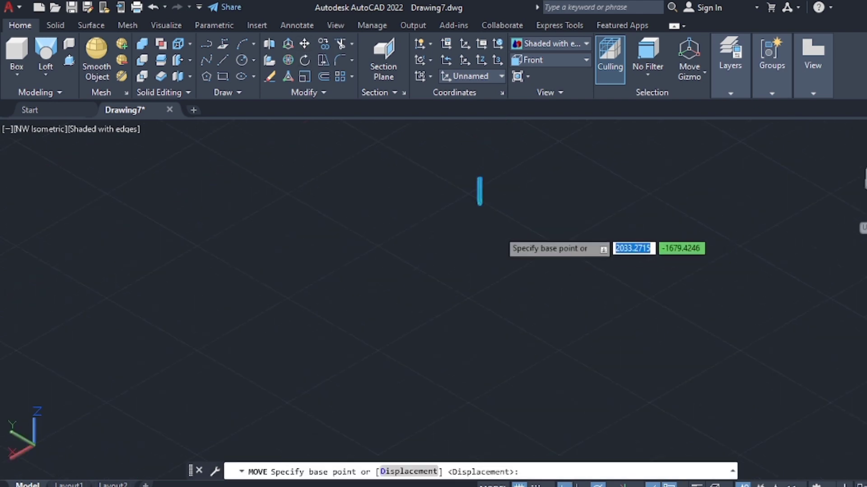
scroll(510, 420, up, 3)
scroll(506, 374, up, 2)
scroll(505, 375, up, 3)
scroll(500, 379, down, 1)
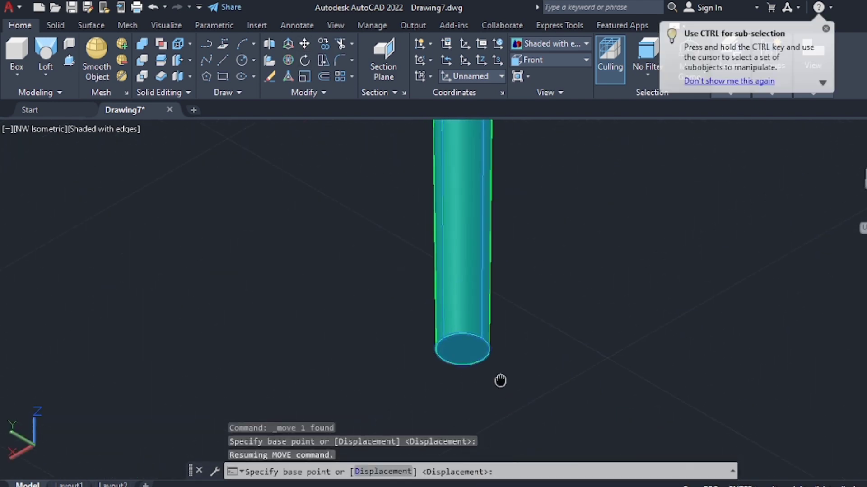
scroll(478, 393, up, 1)
Move the cross pin from its bottom end to the blue collar's quadrant.
click(475, 394)
scroll(470, 361, down, 2)
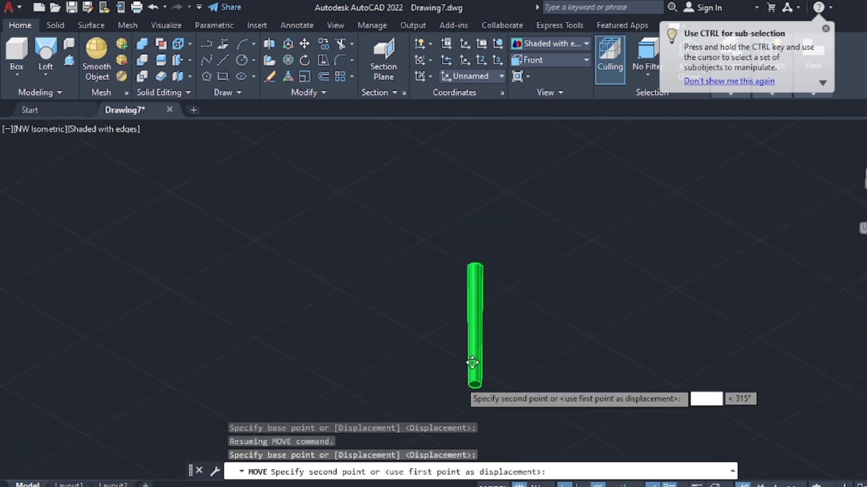
scroll(445, 367, down, 3)
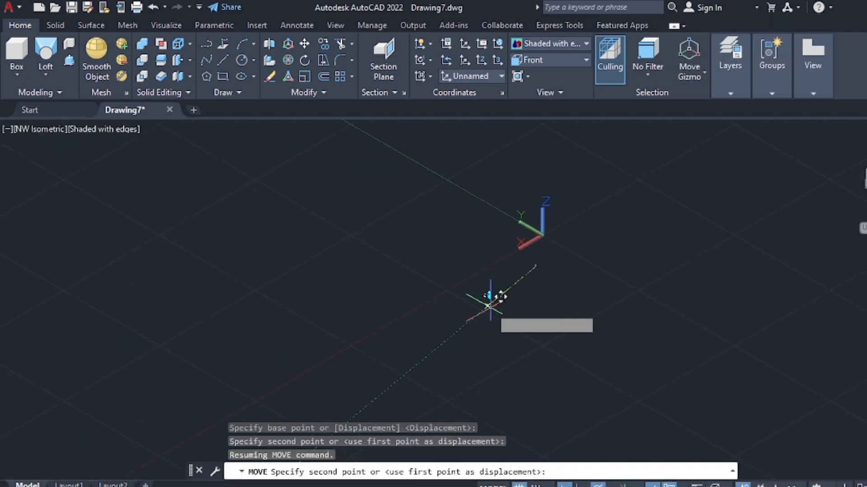
scroll(483, 266, up, 5)
scroll(480, 303, up, 4)
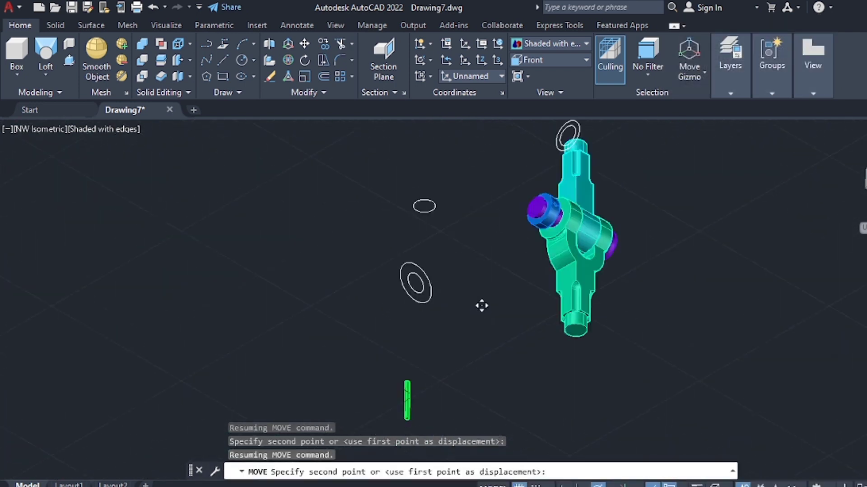
scroll(537, 242, up, 2)
scroll(474, 347, down, 1)
scroll(532, 230, up, 3)
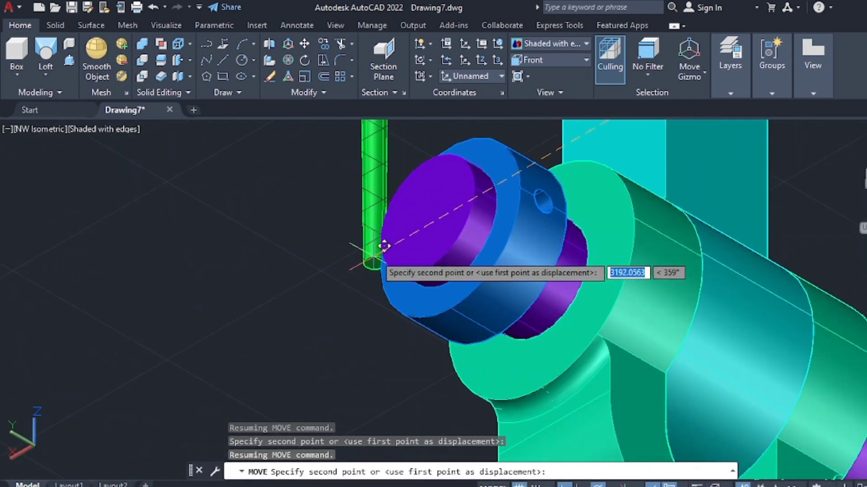
click(391, 231)
scroll(337, 309, down, 4)
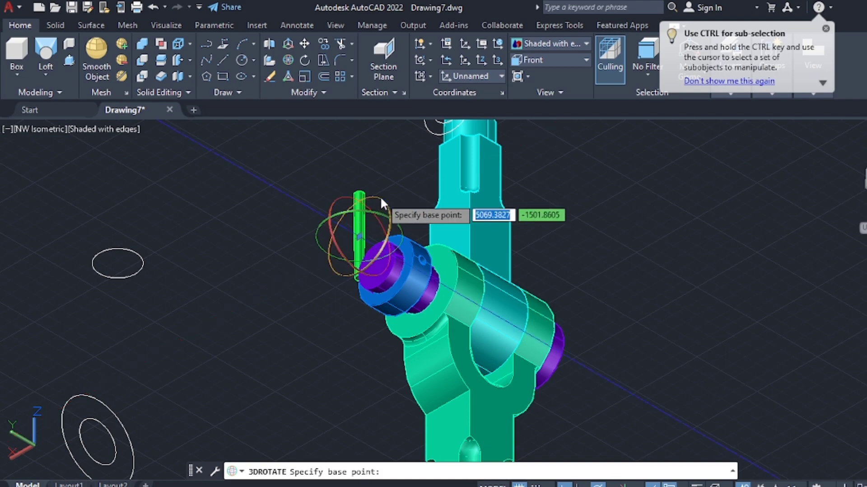
Rotate the cross pin to lie horizontal and nudge it up and right.
click(381, 196)
key(Return)
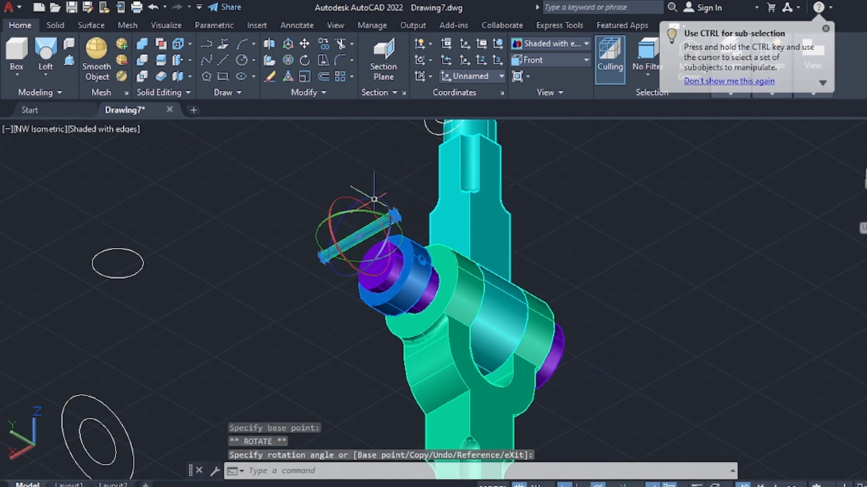
click(304, 44)
scroll(400, 233, up, 2)
scroll(393, 226, up, 4)
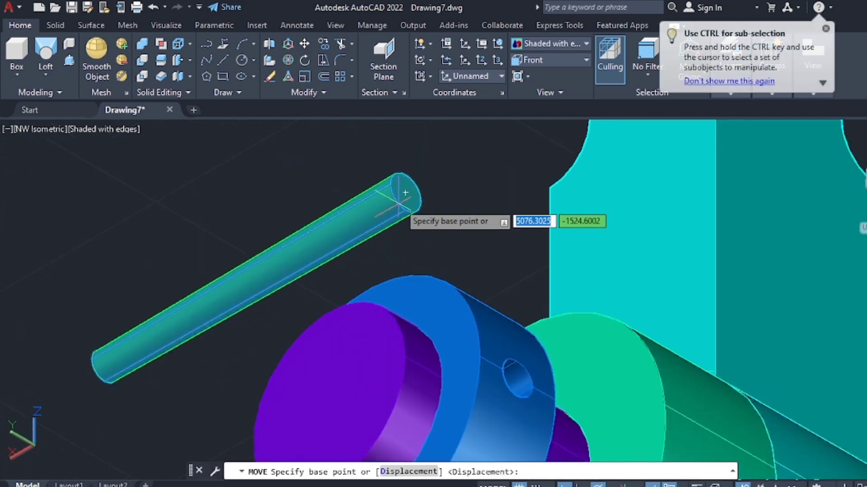
click(407, 209)
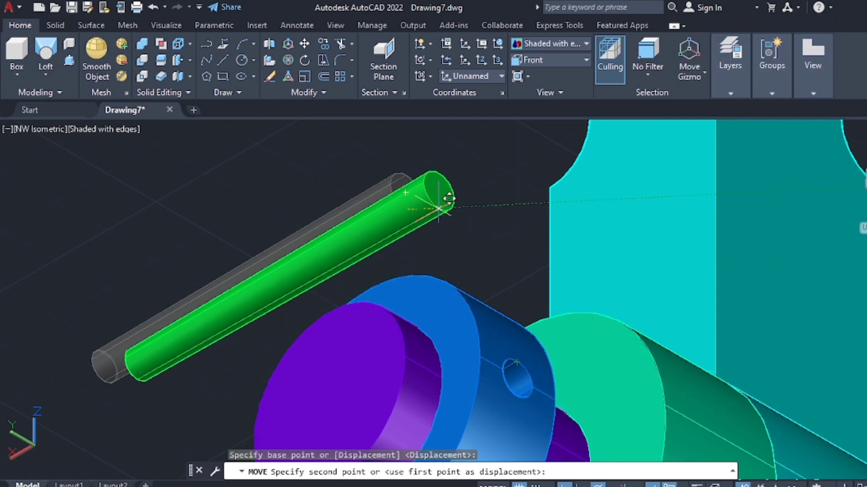
click(436, 203)
Move the cross pin by its end point into the collar's cross hole.
key(space)
click(421, 182)
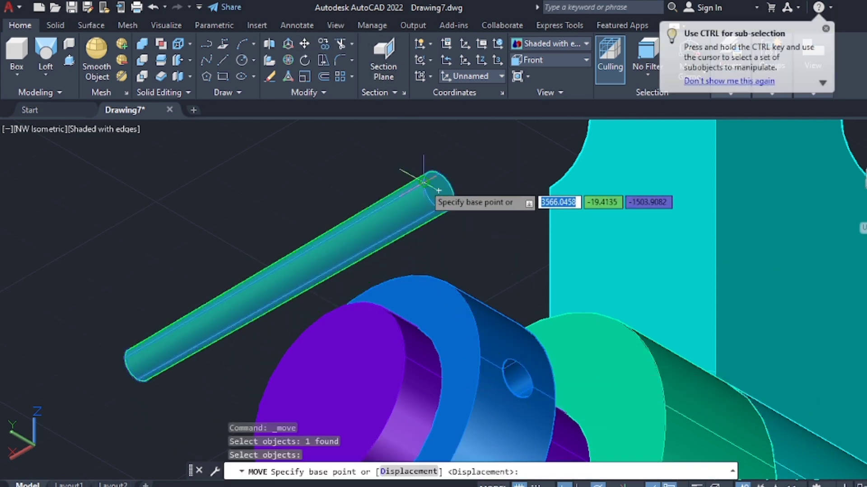
click(423, 180)
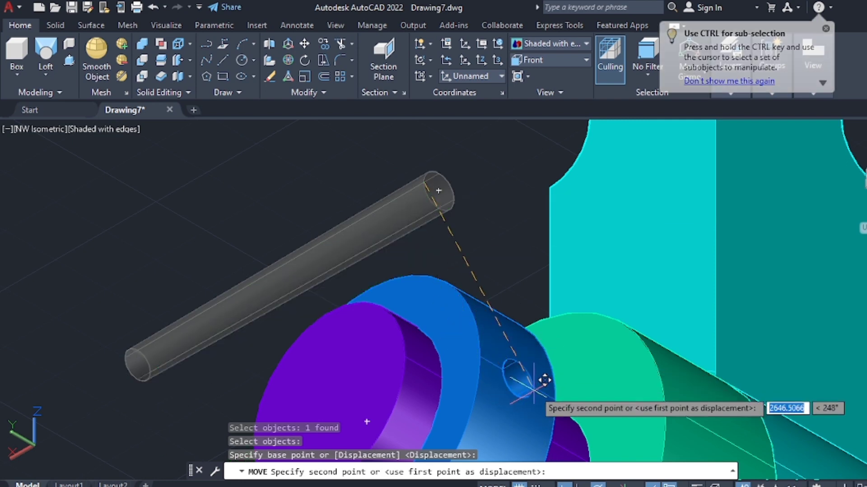
key(Escape)
click(307, 44)
click(427, 192)
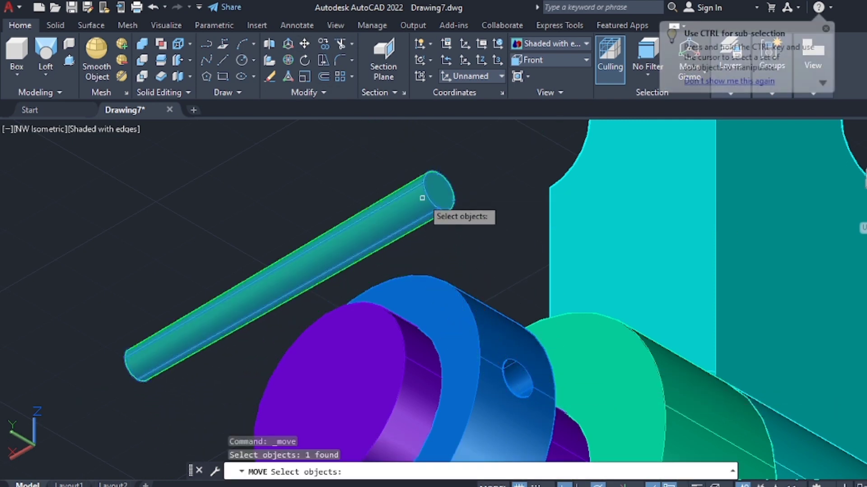
key(space)
click(439, 203)
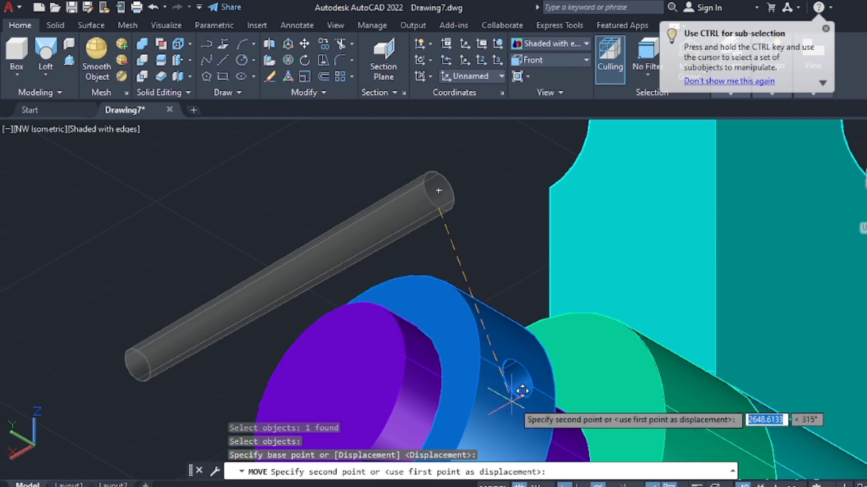
click(534, 386)
scroll(550, 263, down, 2)
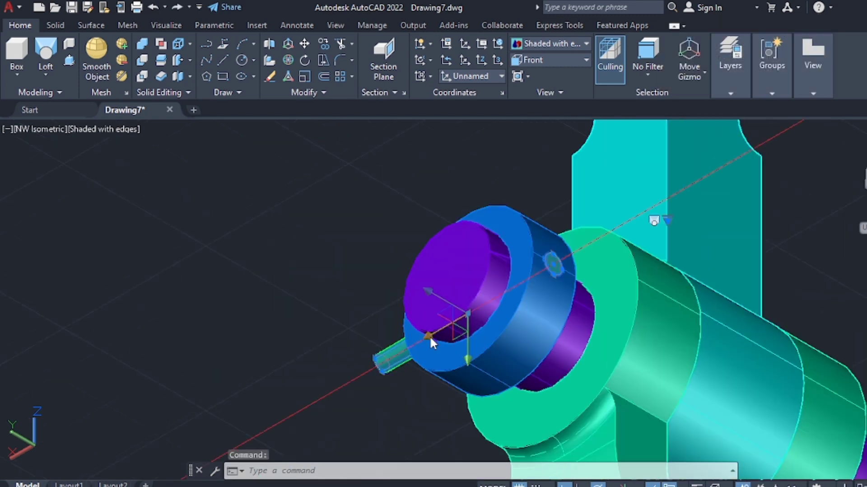
Slide the cross pin 7.5 units along its axis.
click(430, 335)
text(7.5)
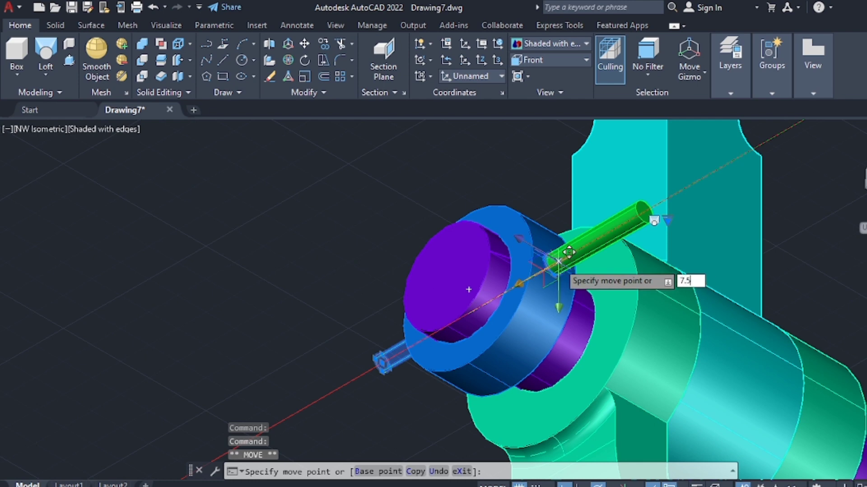
key(Return)
key(Escape)
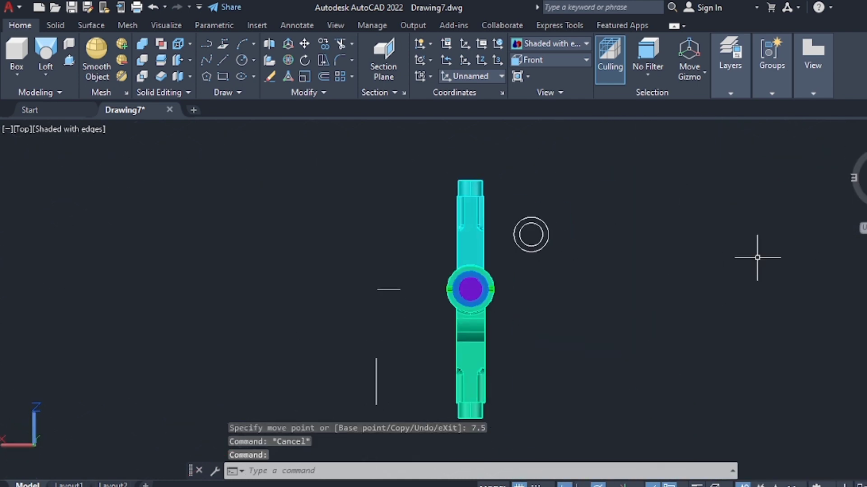
Erase the leftover sketch circle and stray short lines, returning to isometric view.
click(496, 194)
click(551, 255)
click(323, 241)
click(412, 418)
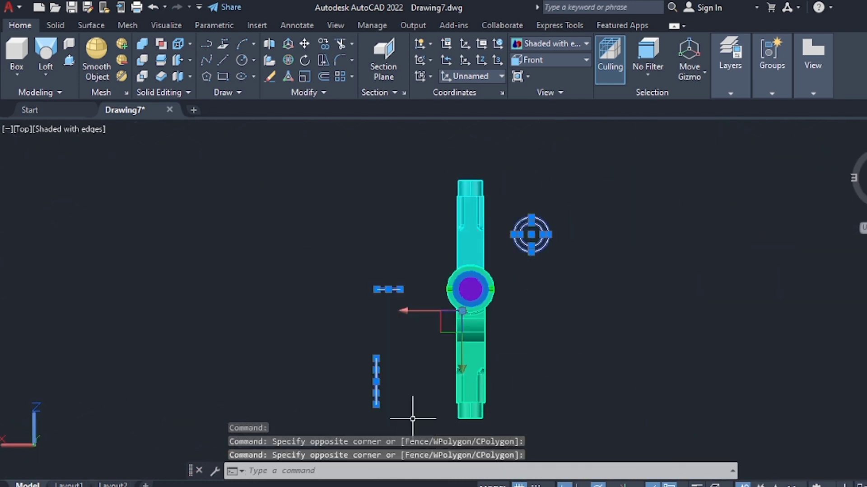
click(850, 144)
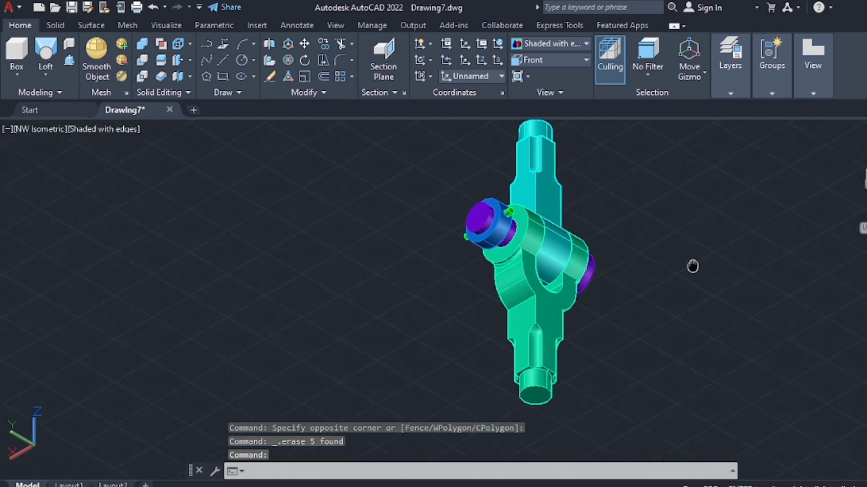
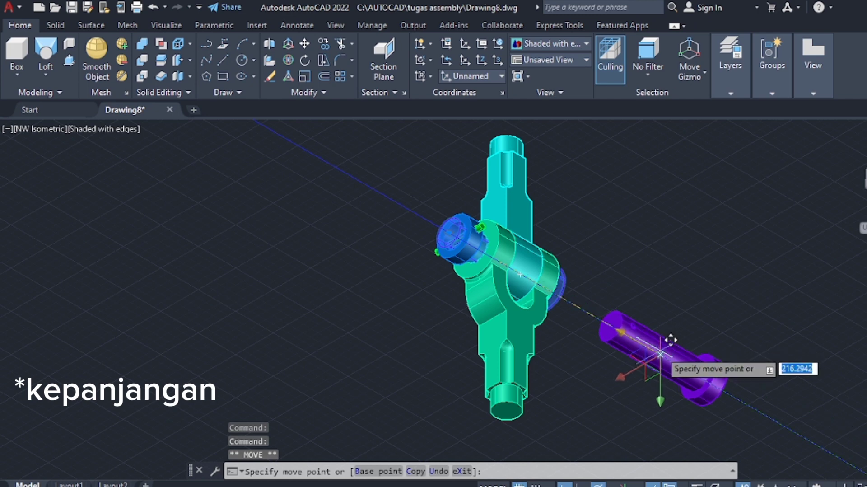
Move the purple pin 100 units, then a further 30 units, clear of the yoke.
key(Return)
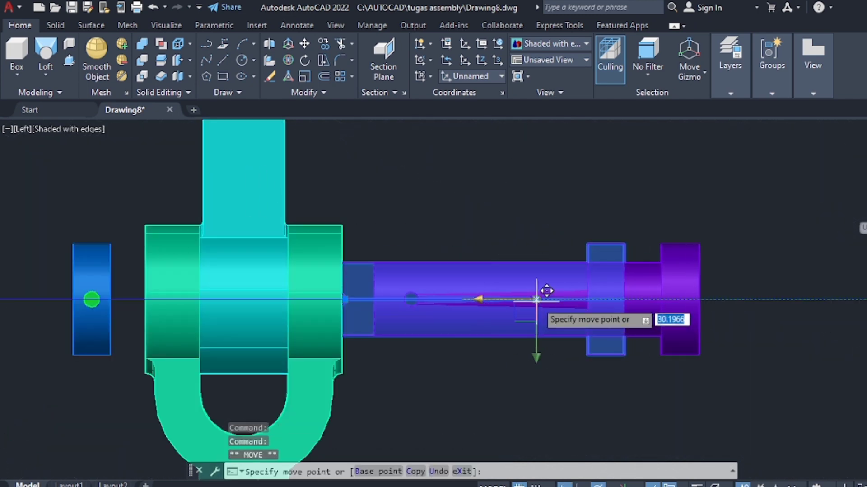
text(30)
key(Return)
key(Escape)
Cancel a started reference line and return to the NW Isometric view.
click(222, 59)
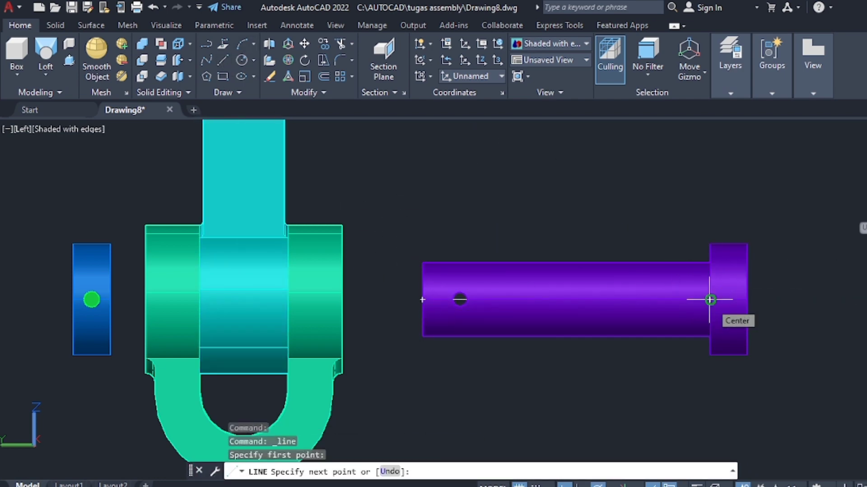
key(Escape)
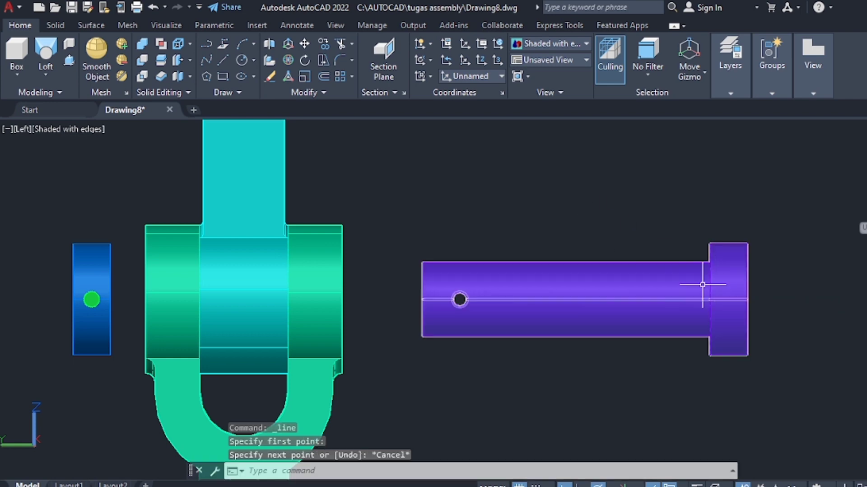
click(743, 259)
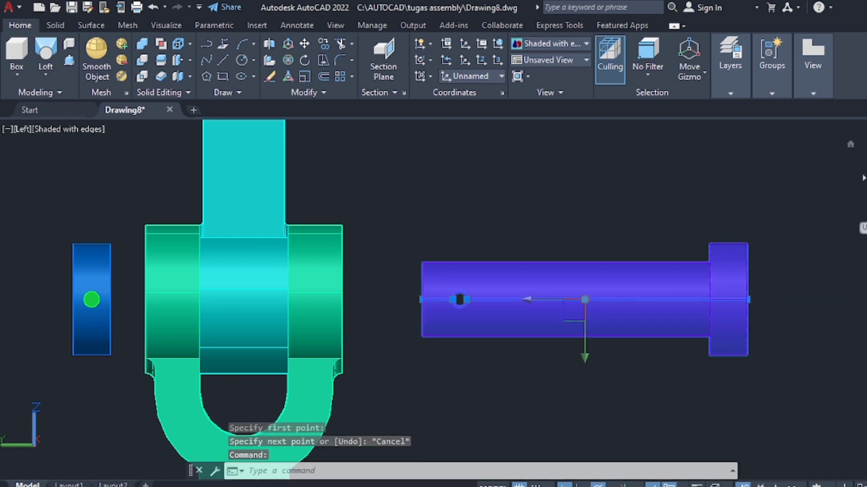
key(Escape)
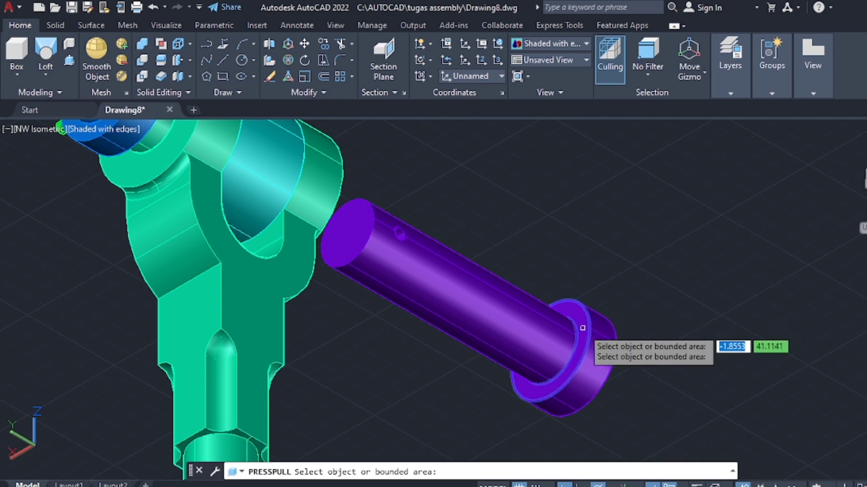
Press-pull the pin's flange ring and its end face out 15 units each.
click(581, 327)
key(Return)
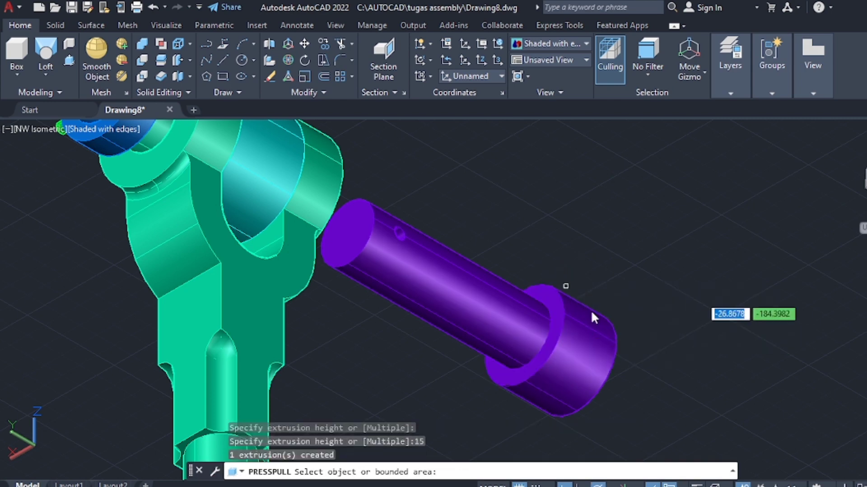
scroll(497, 271, down, 5)
shift+middle_drag(451, 270, 552, 251)
click(548, 246)
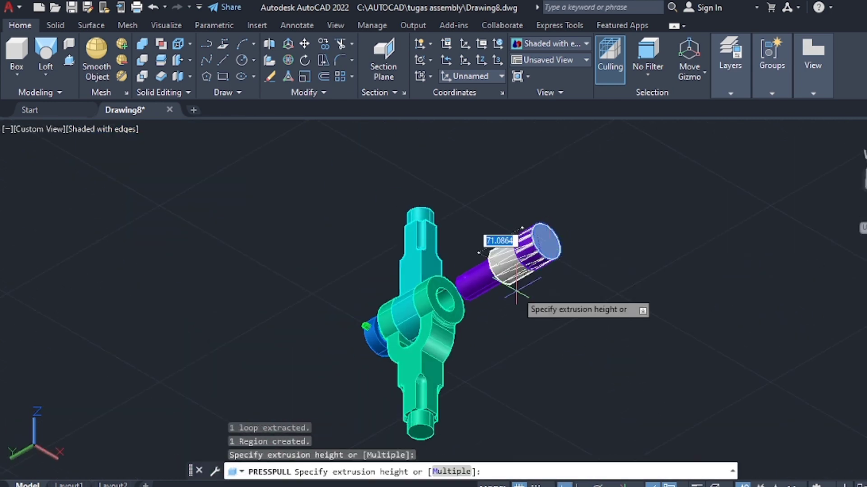
key(Return)
key(Return)
click(503, 274)
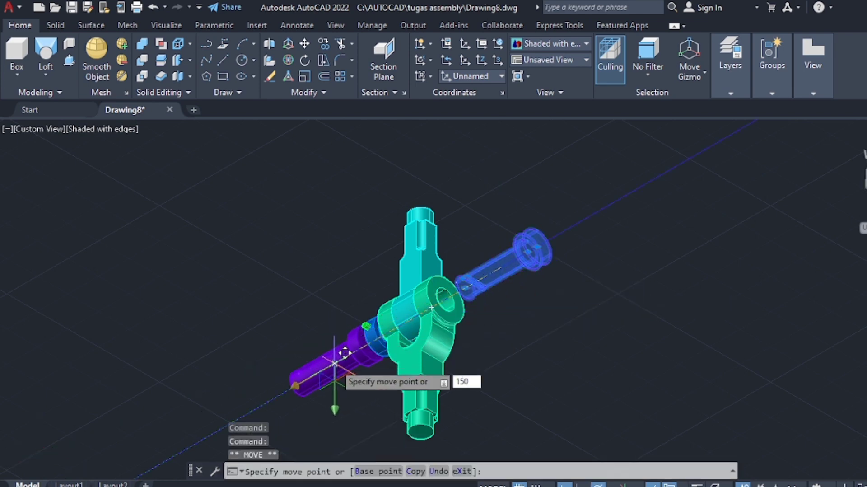
Move the purple pin 150 units, then 15 more, along its axis into the yoke bore.
key(Return)
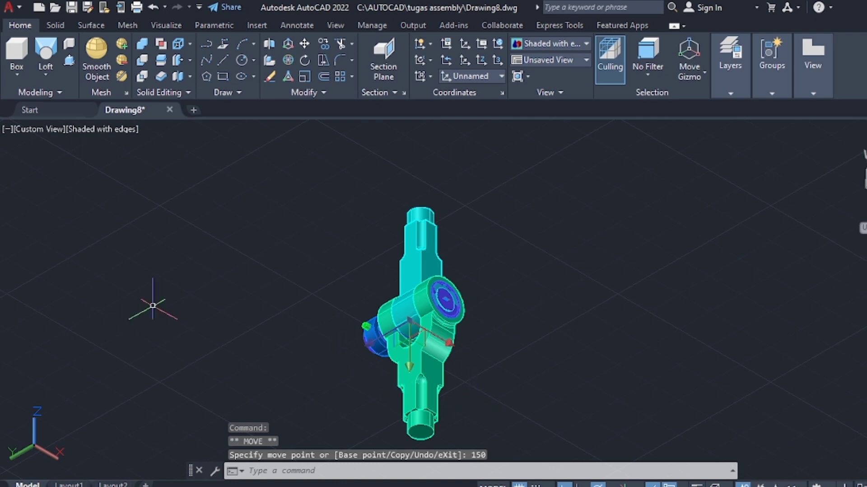
click(359, 339)
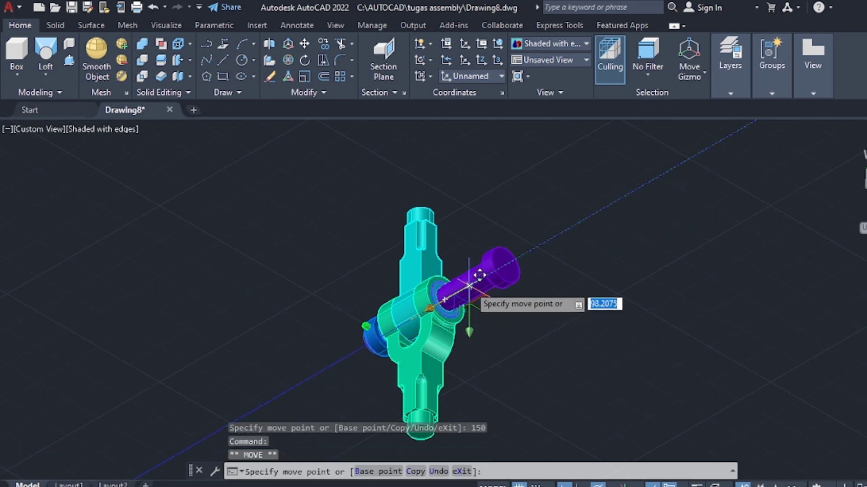
text(15)
key(Return)
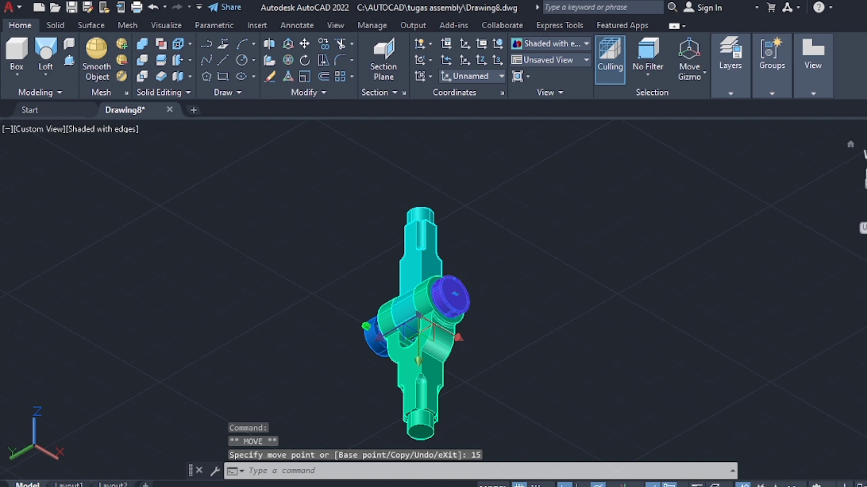
key(Escape)
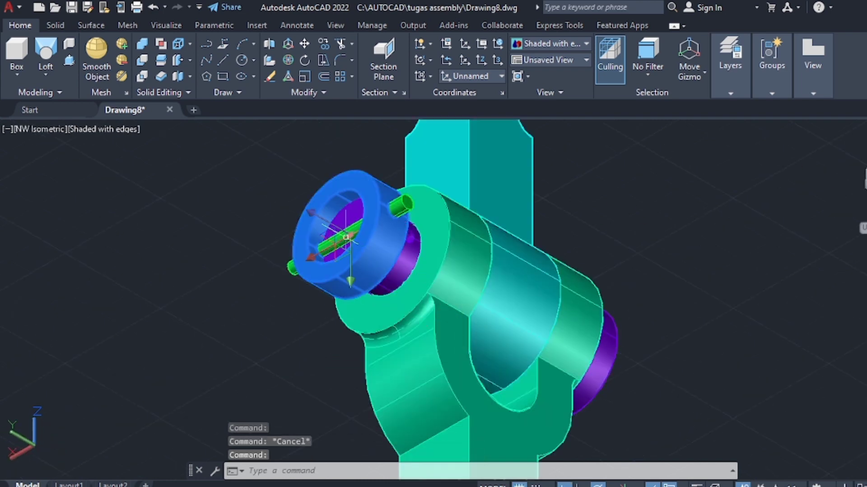
Shift the blue ring 15 units along its axis against the pin.
click(315, 215)
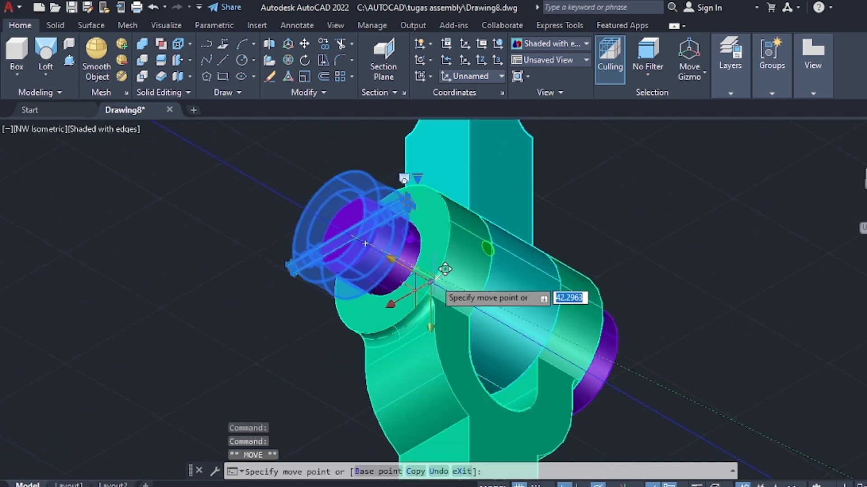
text(5)
key(Return)
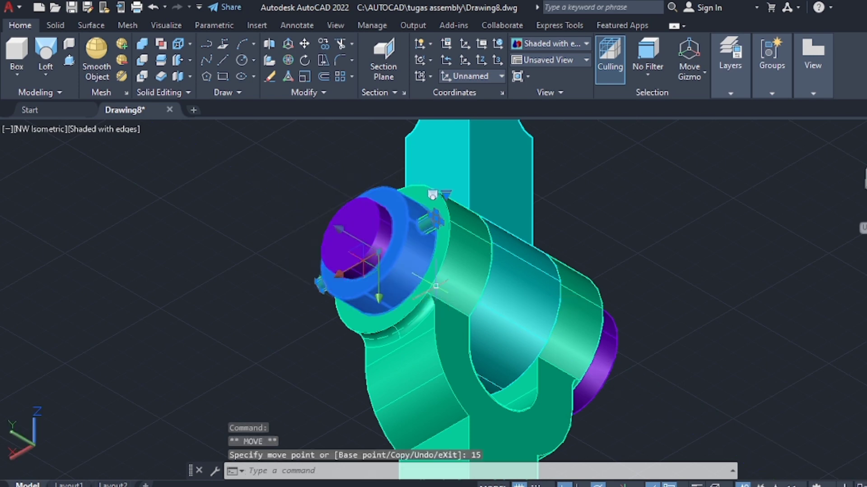
key(Escape)
scroll(555, 207, down, 5)
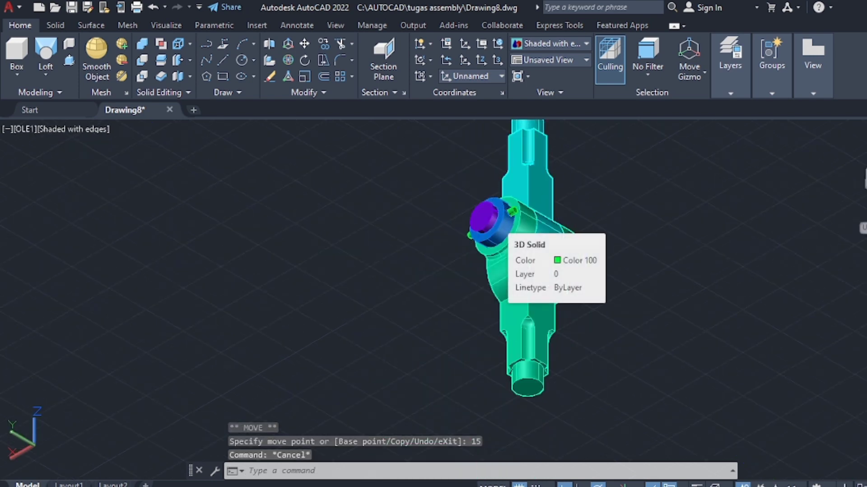
click(327, 289)
Create an isometric base view of the whole assembly on Layout1, deleting the extra projected view.
key(Escape)
click(594, 125)
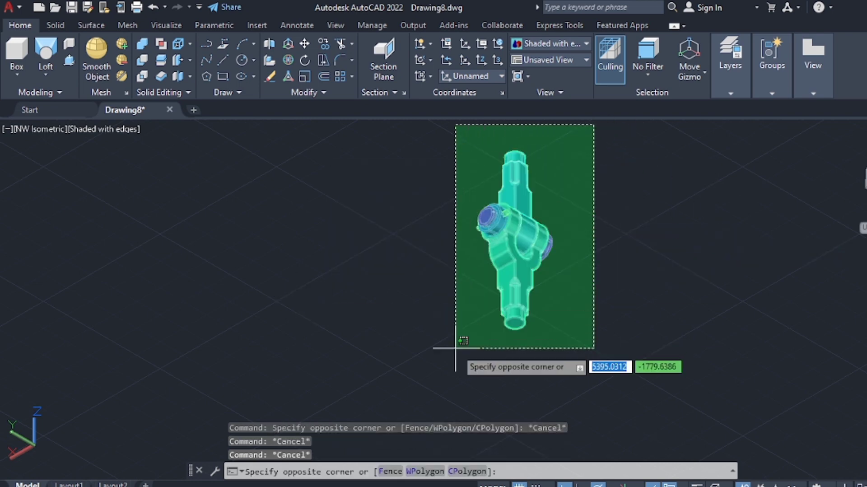
click(455, 347)
click(814, 155)
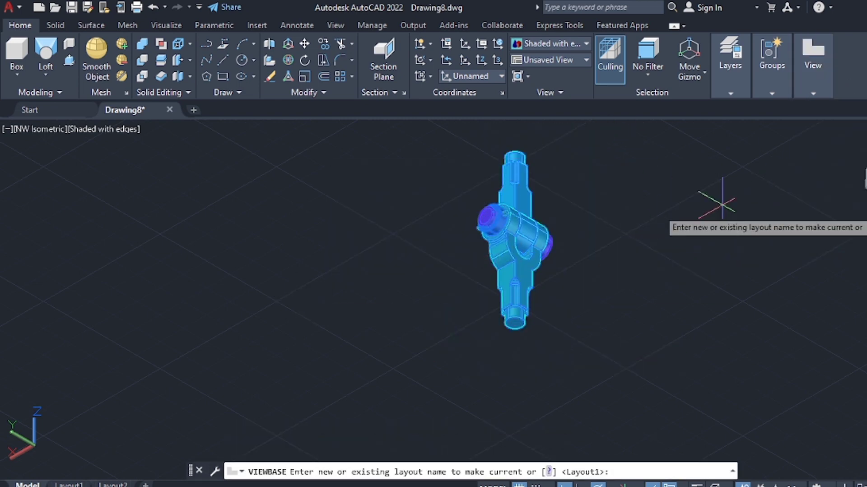
key(Return)
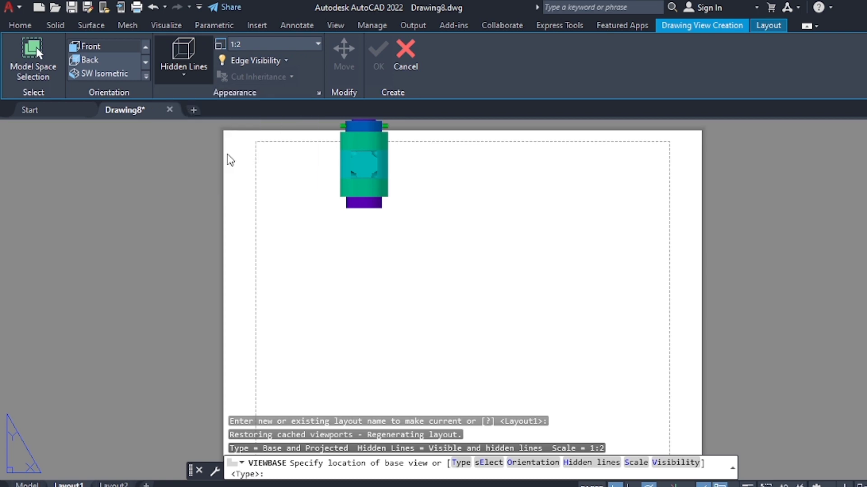
click(537, 233)
key(Return)
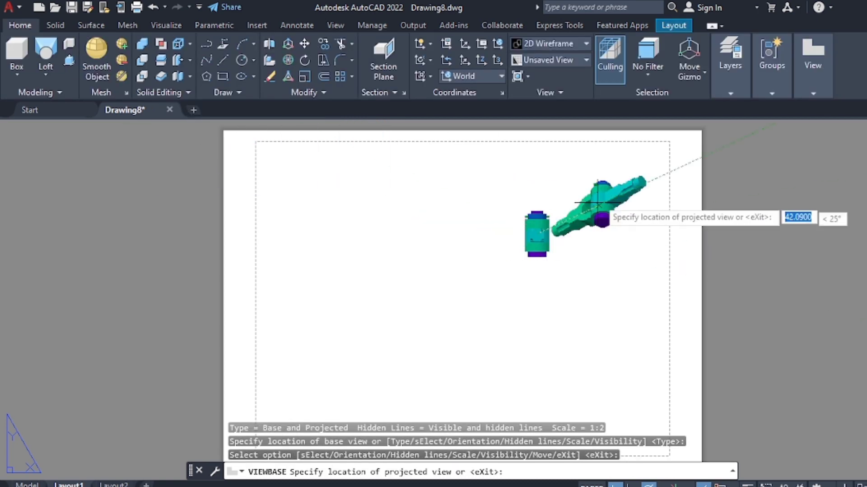
key(Return)
click(519, 194)
click(572, 254)
key(Delete)
Set the isometric assembly view's display style to shaded.
click(497, 303)
click(139, 45)
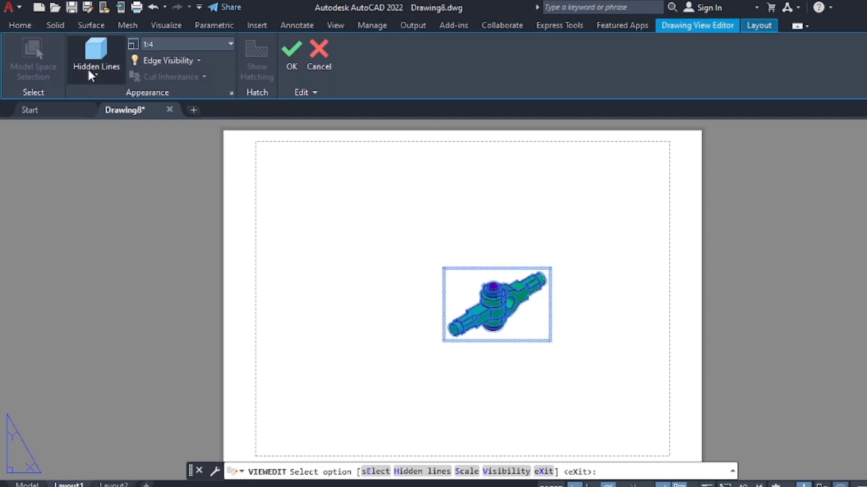
click(92, 76)
click(155, 177)
key(Return)
scroll(533, 307, up, 2)
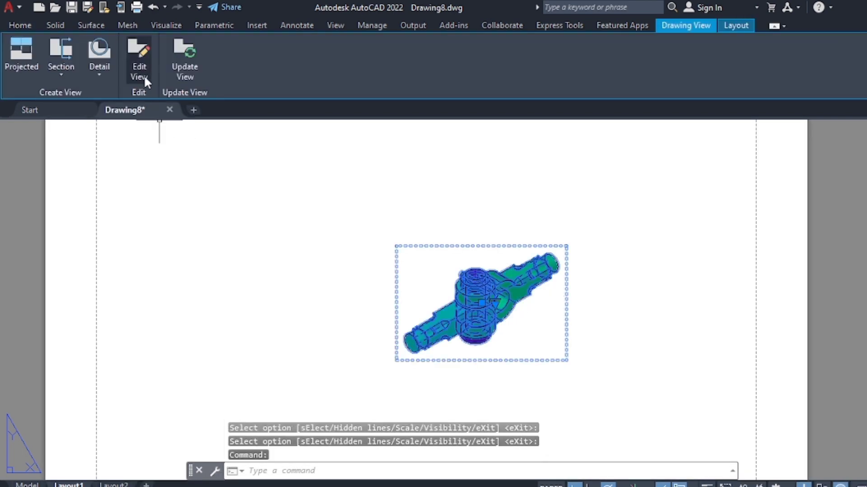
click(144, 75)
click(96, 72)
key(Down)
click(420, 253)
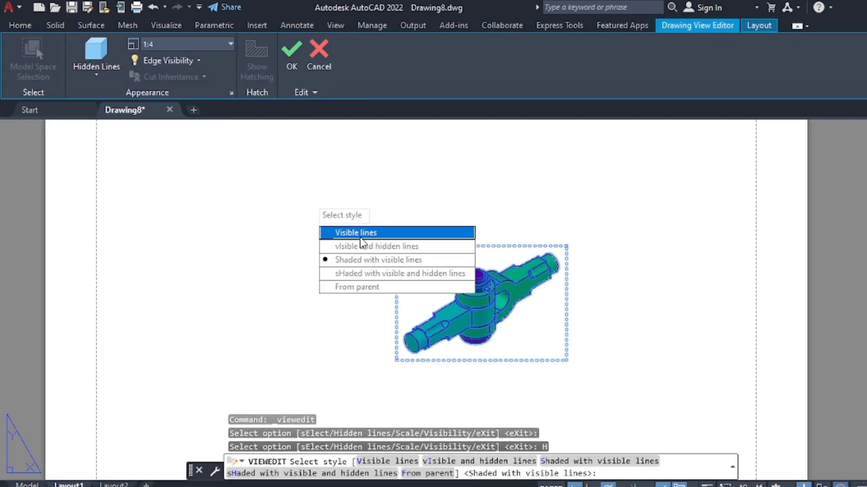
click(360, 239)
key(Escape)
double_click(401, 247)
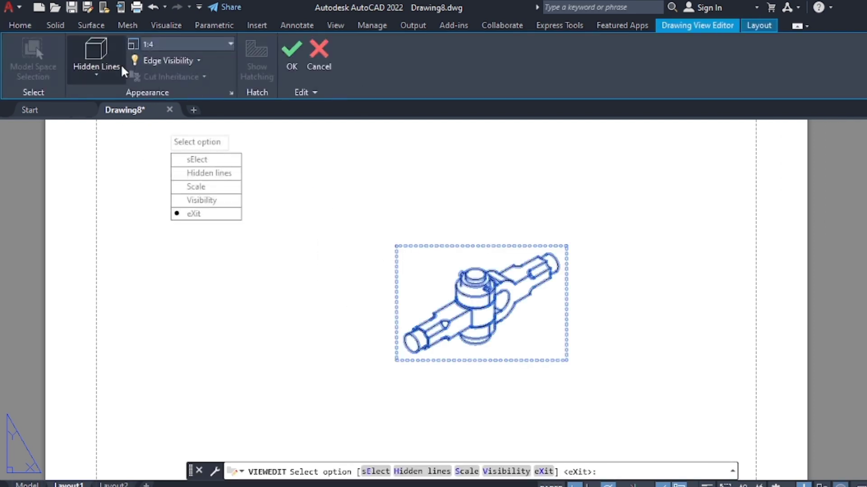
click(299, 70)
Move the assembly view to the top-right of the sheet.
scroll(429, 276, down, 3)
click(447, 289)
click(429, 276)
scroll(495, 203, up, 4)
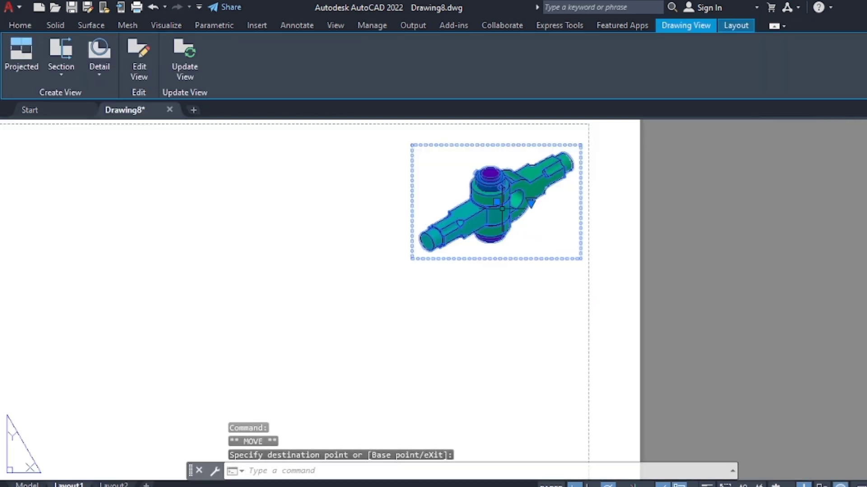
scroll(464, 251, up, 2)
click(456, 277)
scroll(424, 258, down, 8)
Place a base view and a projected view of the blue collar ring on Layout1.
key(Escape)
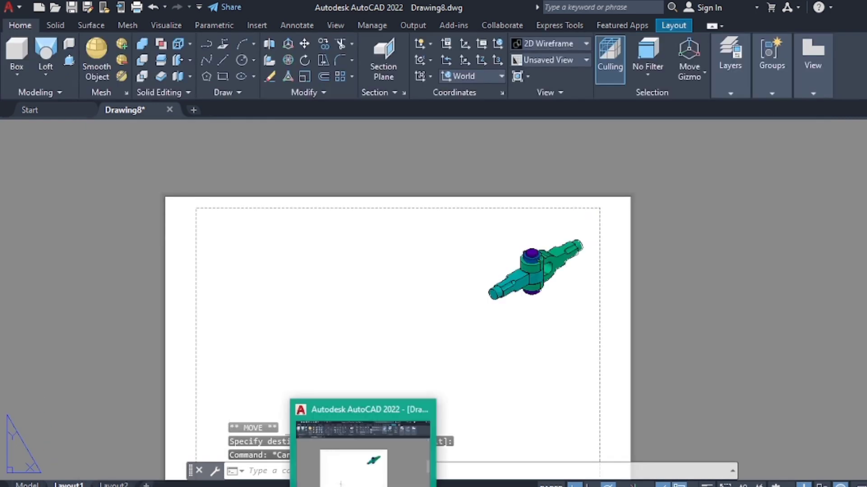
click(28, 484)
click(813, 59)
click(831, 157)
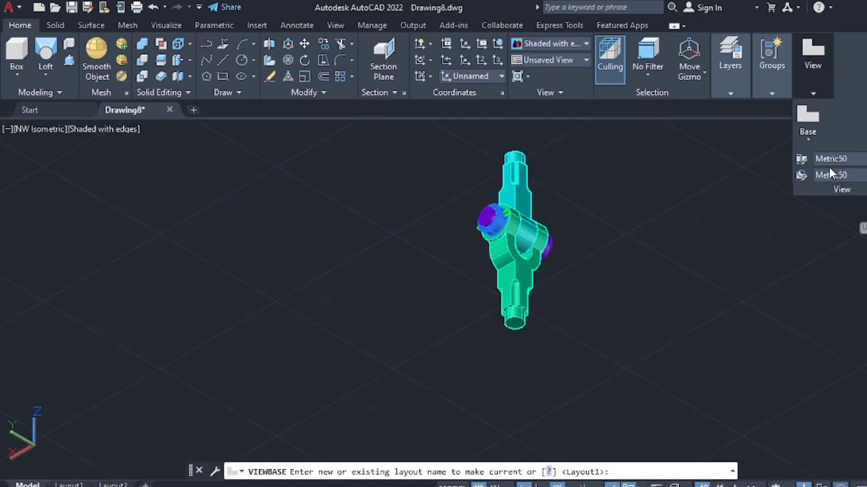
key(Return)
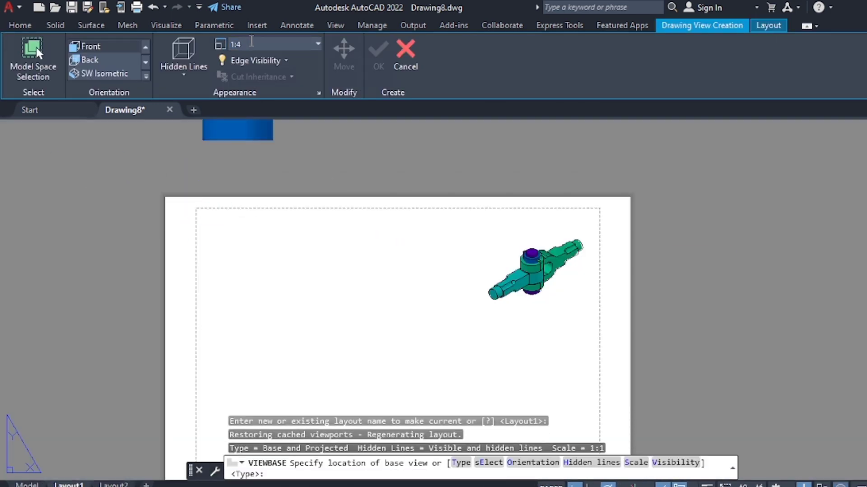
click(229, 231)
key(Return)
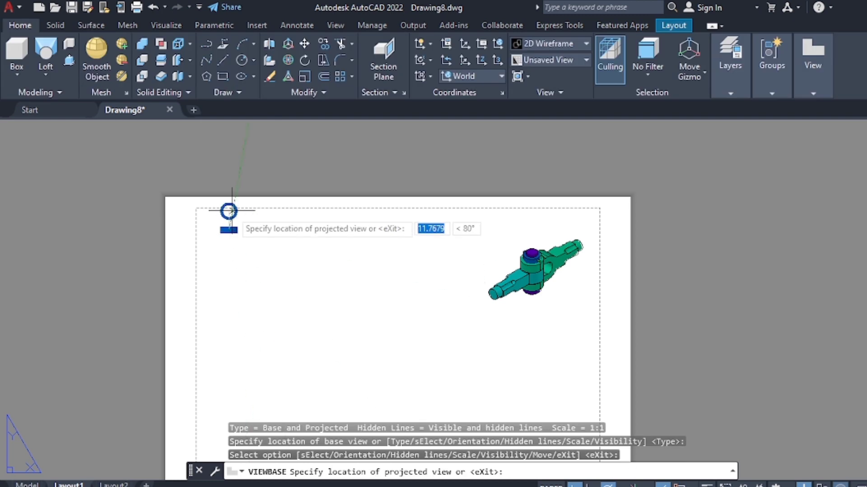
click(229, 244)
key(Return)
Reposition the lower ring view in the upper-left area of the sheet.
scroll(241, 242, up, 2)
click(240, 204)
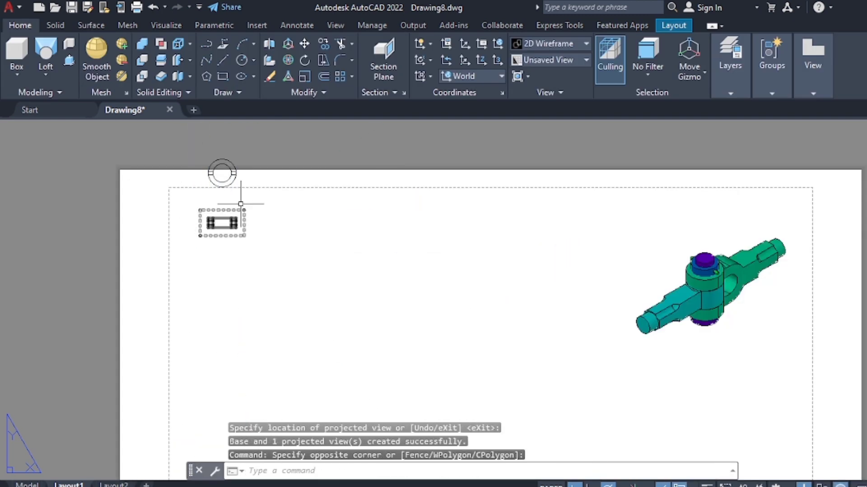
click(237, 165)
click(221, 222)
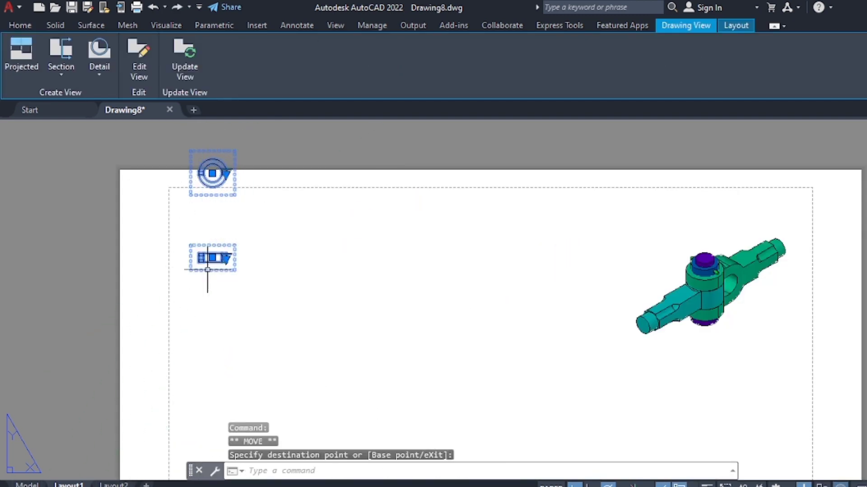
click(212, 173)
scroll(207, 194, up, 2)
key(Escape)
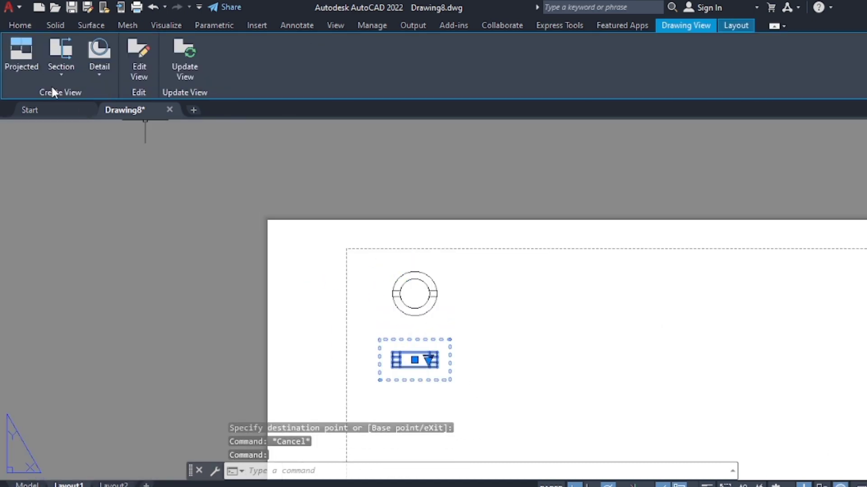
Project a shaded isometric view of the ring from the lower view.
click(21, 52)
click(494, 304)
key(Return)
click(491, 294)
click(134, 71)
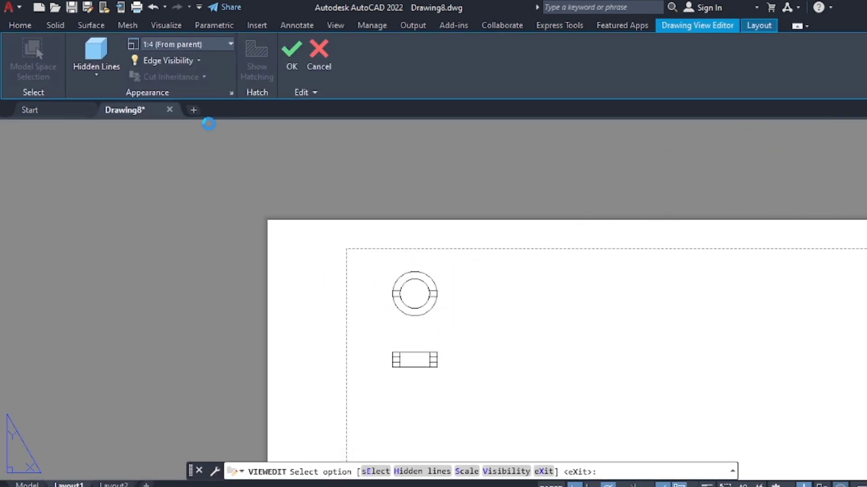
key(Escape)
click(437, 360)
key(Escape)
scroll(437, 277, up, 2)
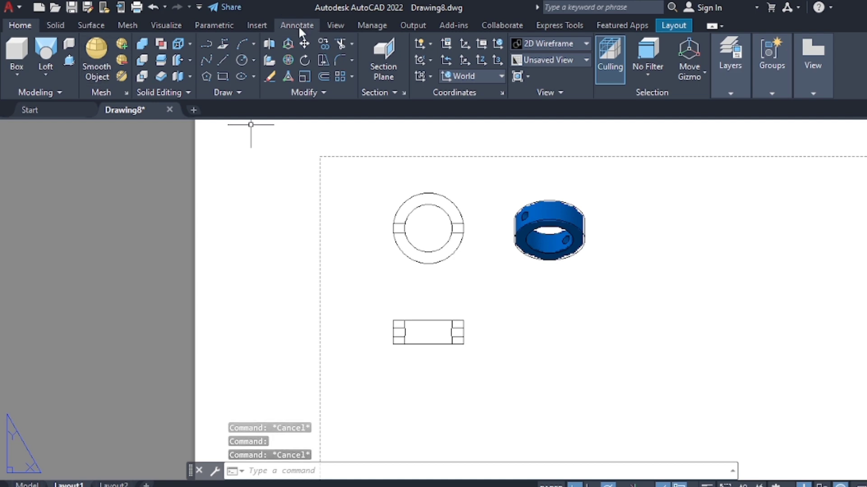
click(299, 26)
scroll(334, 135, down, 3)
Place a front base view and a projected top view of the purple pin.
click(27, 483)
mouse_move(794, 65)
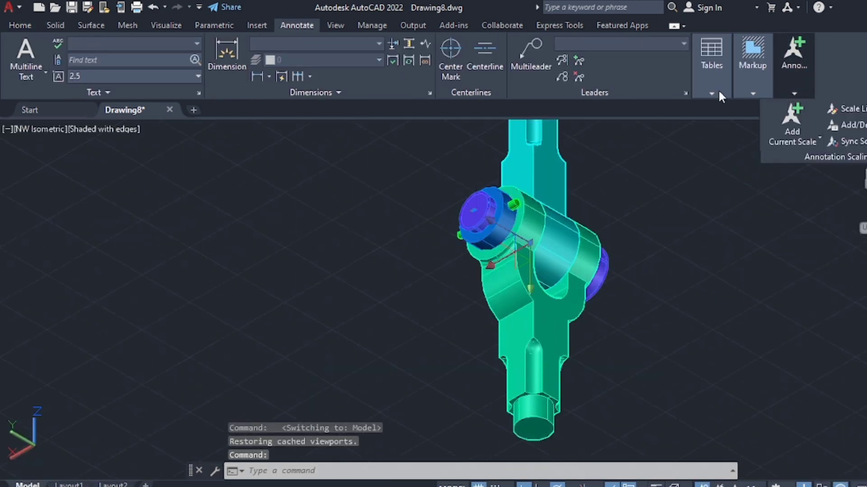
click(808, 116)
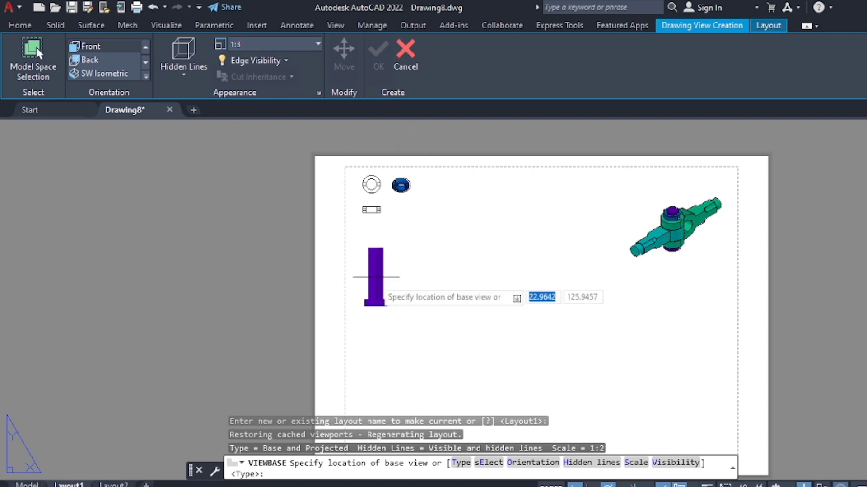
middle_drag(431, 256, 440, 235)
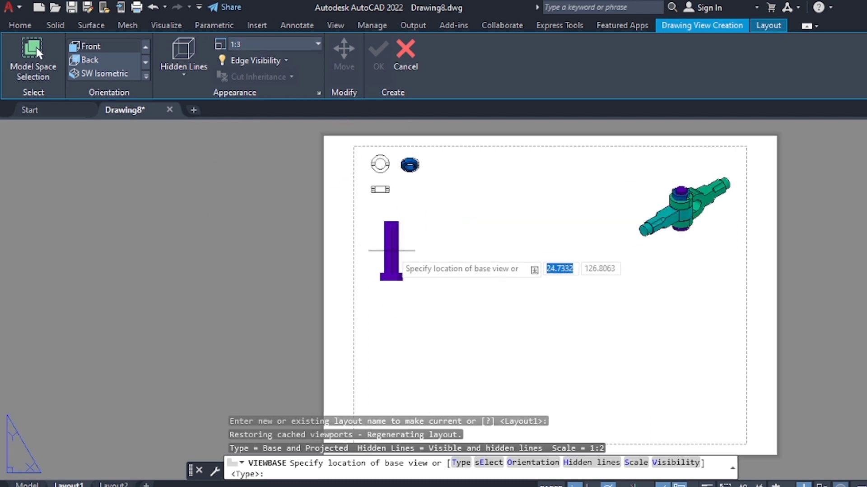
click(391, 251)
click(392, 172)
key(Return)
Move the pin's front view lower on the sheet, below the ring views.
click(391, 250)
click(391, 251)
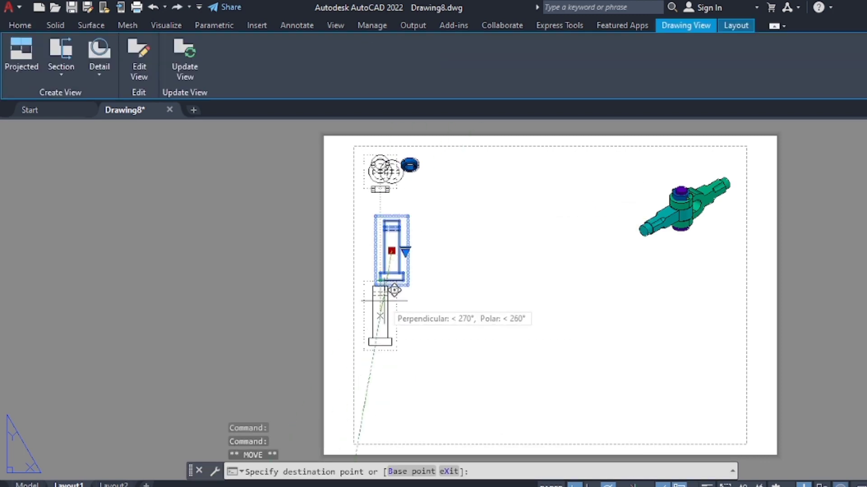
click(391, 298)
click(401, 180)
click(402, 235)
key(Escape)
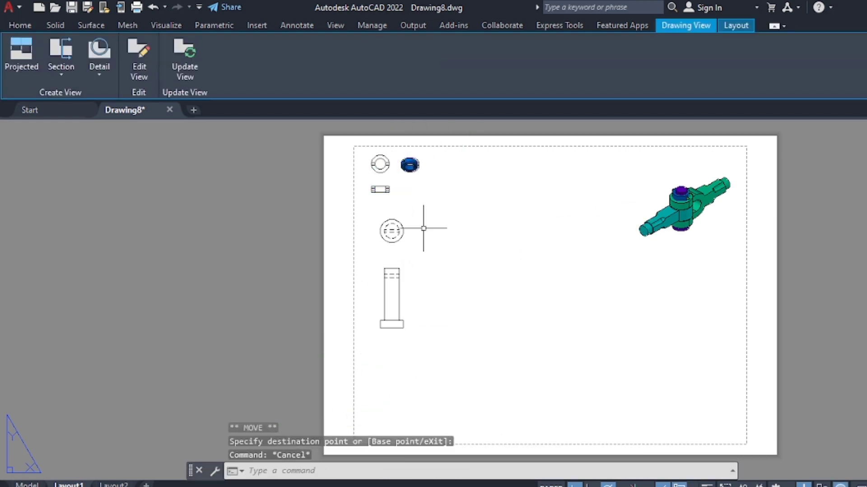
scroll(422, 228, up, 2)
Project an isometric view of the pin and open its display style settings.
click(377, 316)
click(22, 55)
click(441, 246)
key(Return)
click(445, 228)
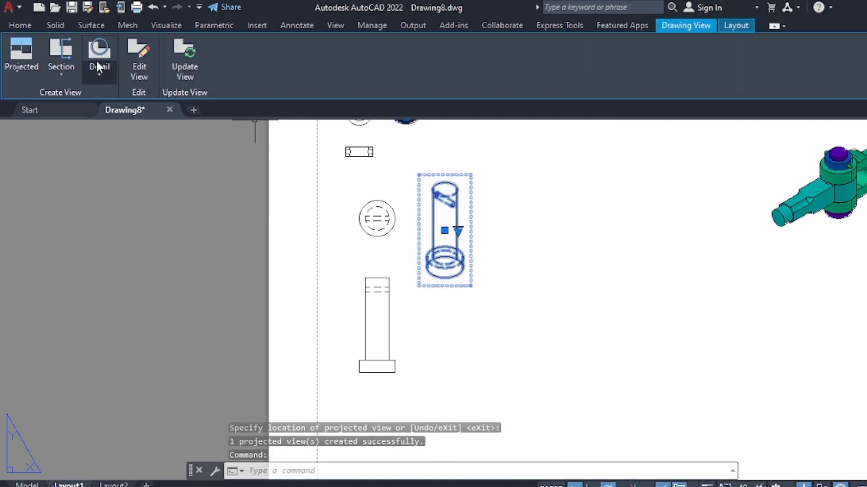
click(135, 50)
click(97, 59)
Make the pin's isometric view shaded, then select the top-left views.
click(113, 177)
key(Return)
click(381, 183)
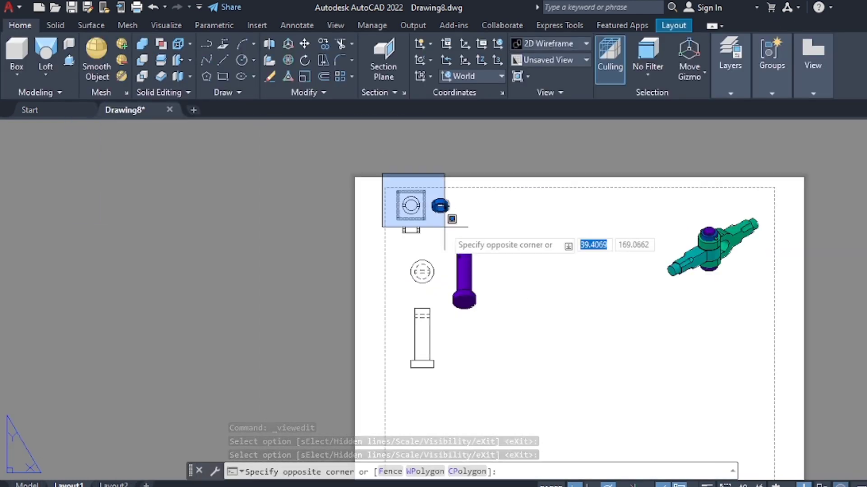
click(434, 232)
Edit the blue collar views so they display enlarged at 1:3 scale.
click(149, 79)
click(440, 205)
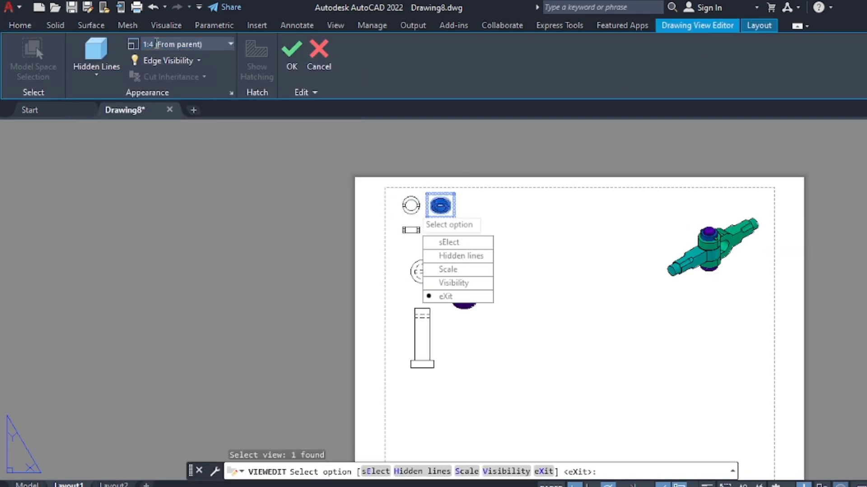
click(319, 52)
scroll(411, 230, up, 3)
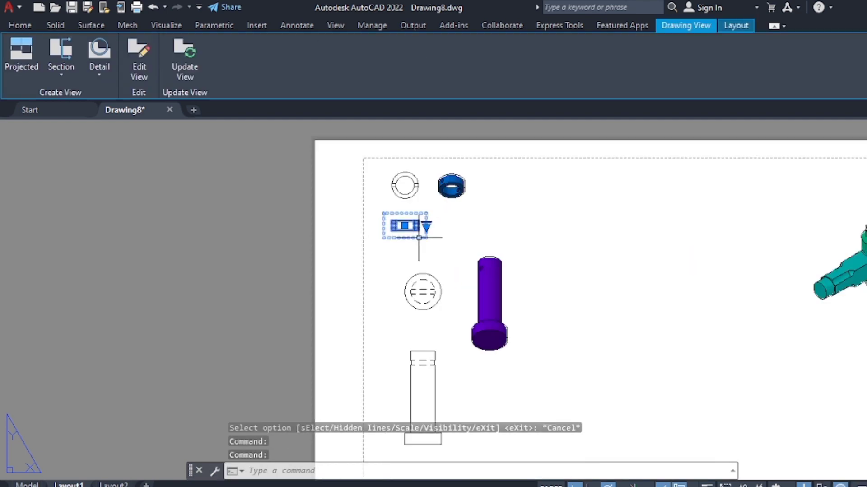
double_click(411, 230)
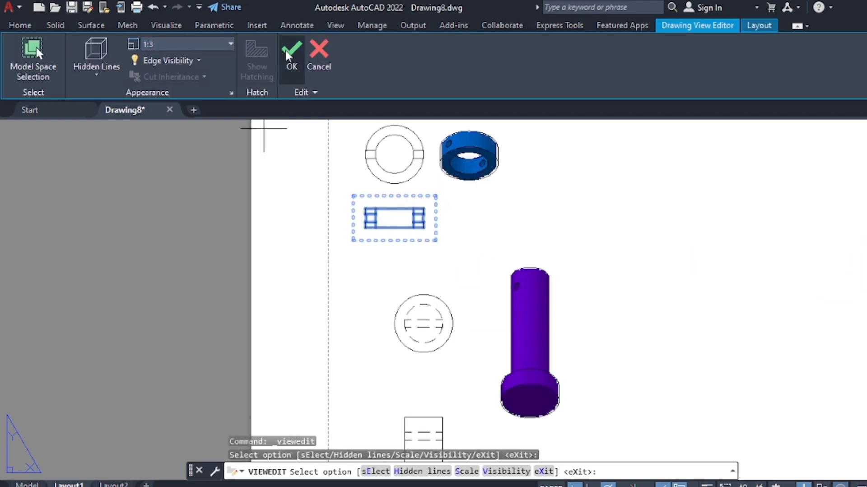
key(Return)
Place the yoke's end base view near the sheet bottom, then its side, front and isometric projected views.
click(27, 484)
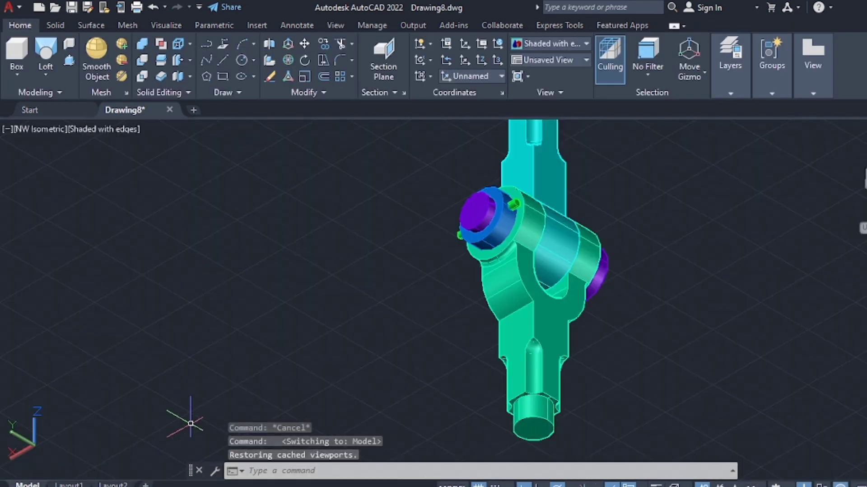
key(Return)
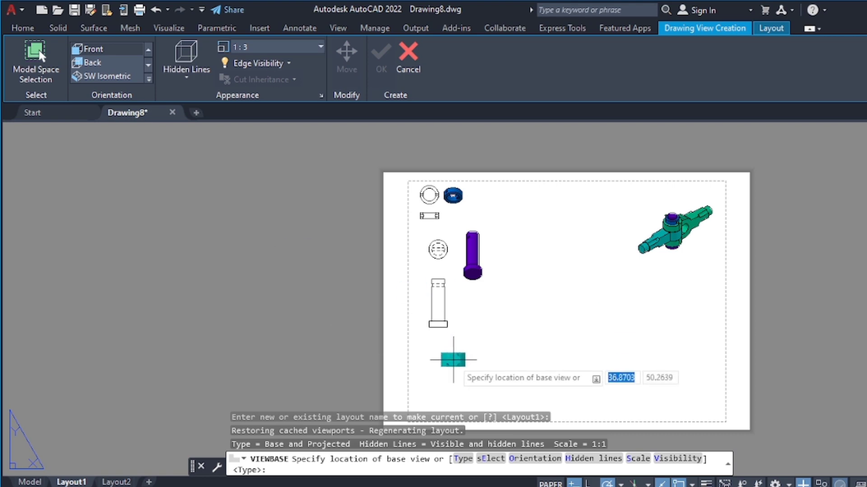
middle_drag(453, 359, 427, 322)
click(432, 345)
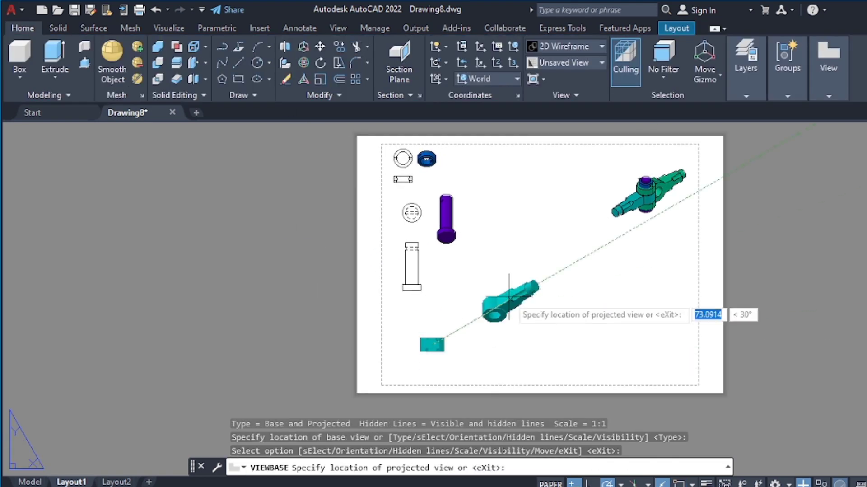
key(Return)
click(432, 345)
click(432, 297)
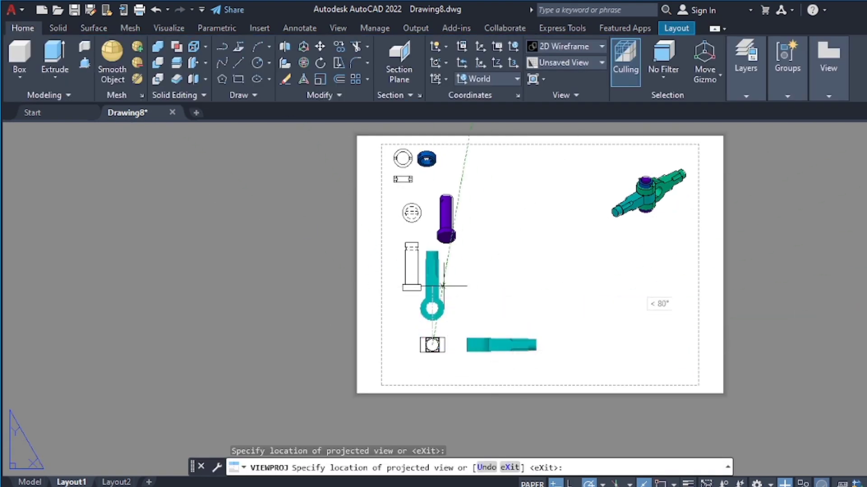
click(443, 285)
click(484, 298)
key(Return)
Set the yoke's isometric view to the Shaded visual style.
double_click(484, 297)
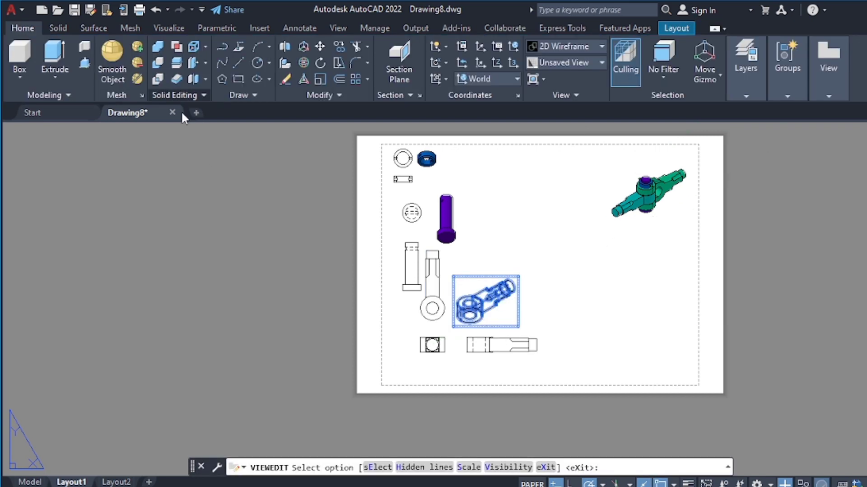
click(99, 68)
click(151, 185)
key(Down)
key(Escape)
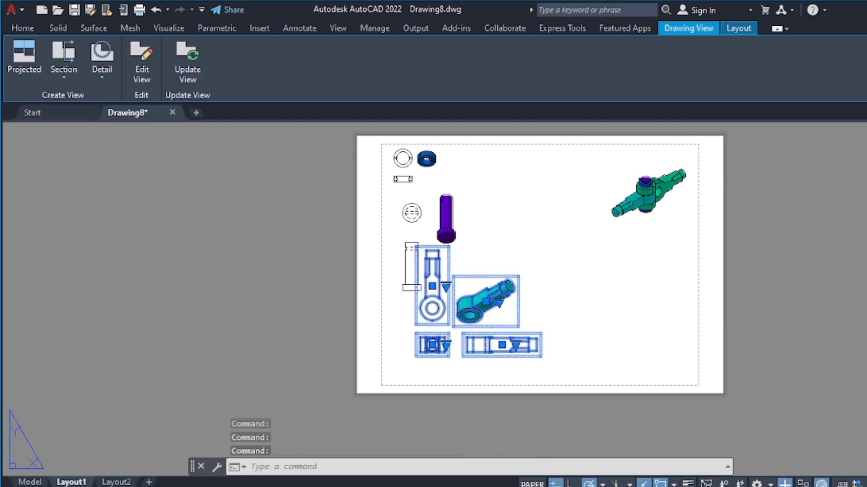
Move the isometric view higher and drop the bottom yoke views lower on the sheet.
scroll(506, 344, up, 5)
scroll(571, 339, down, 3)
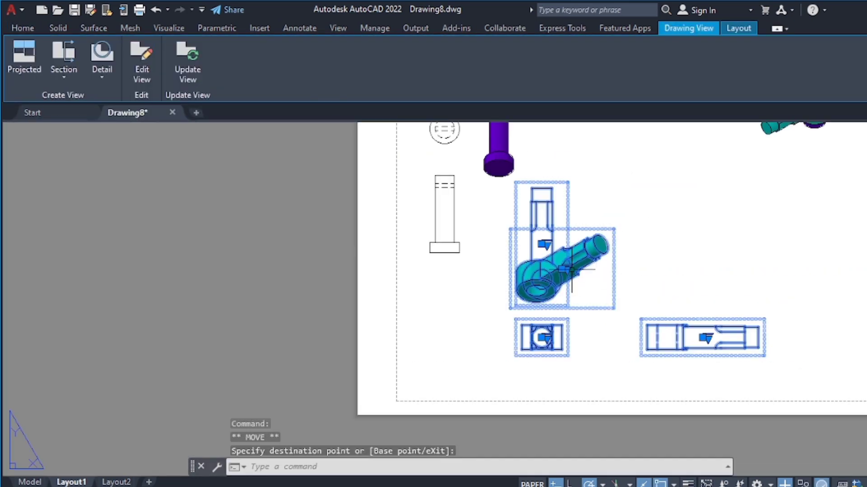
click(686, 262)
click(682, 228)
click(702, 337)
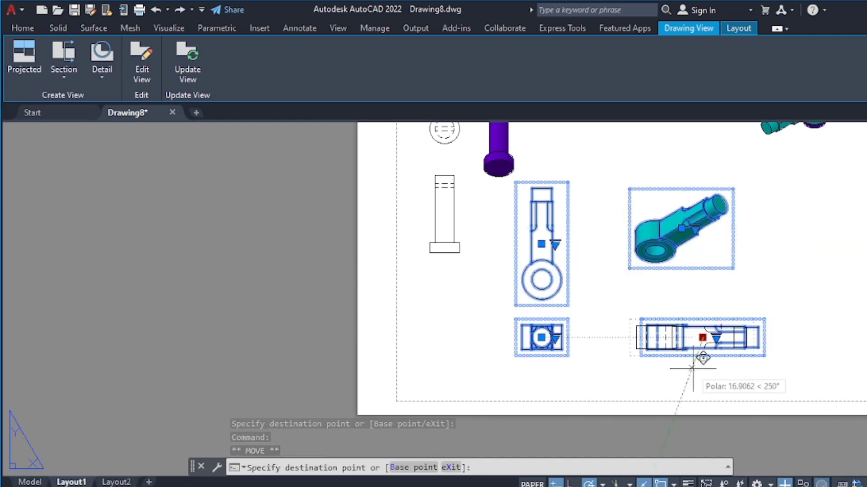
key(Escape)
click(541, 337)
Move the front yoke view down and align the bottom-right view with the others.
click(541, 368)
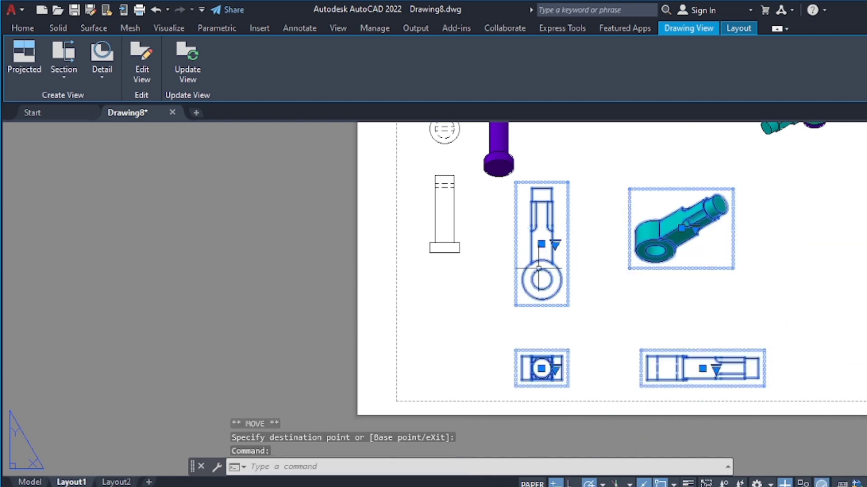
click(541, 244)
click(541, 279)
click(682, 228)
click(650, 283)
click(702, 368)
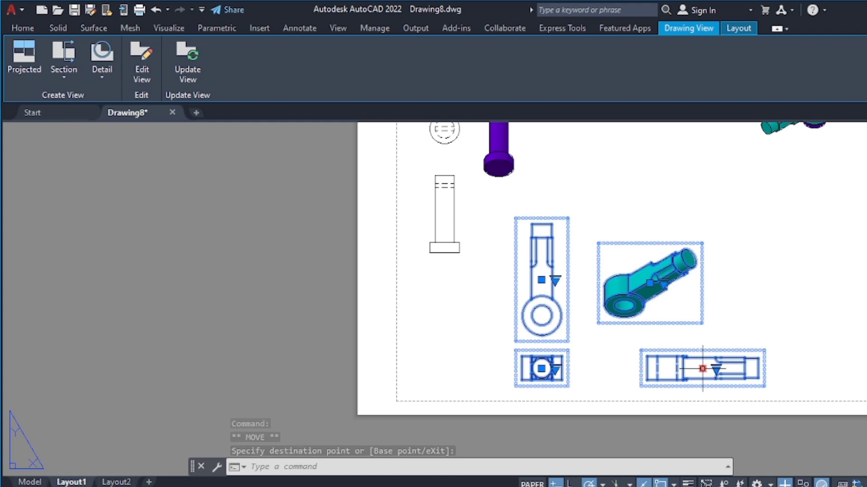
key(Escape)
scroll(645, 374, down, 3)
Create a base view of the fork from the model and place it on Layout1.
key(Escape)
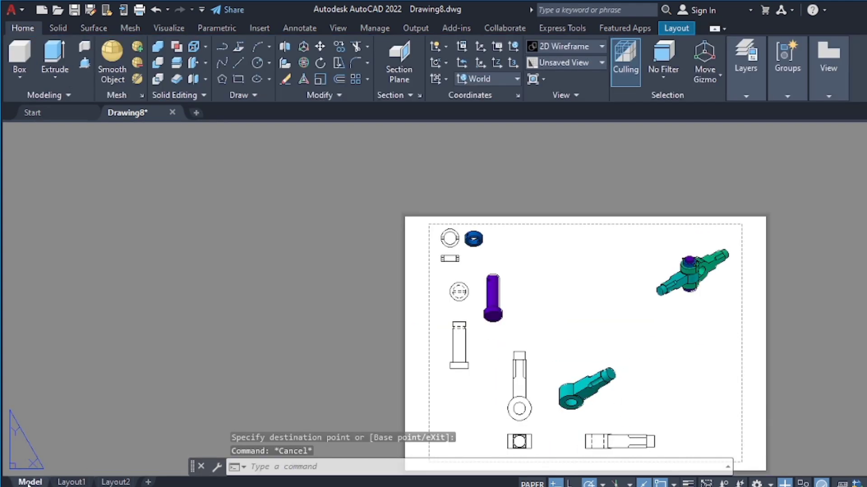
click(30, 481)
click(828, 77)
click(841, 176)
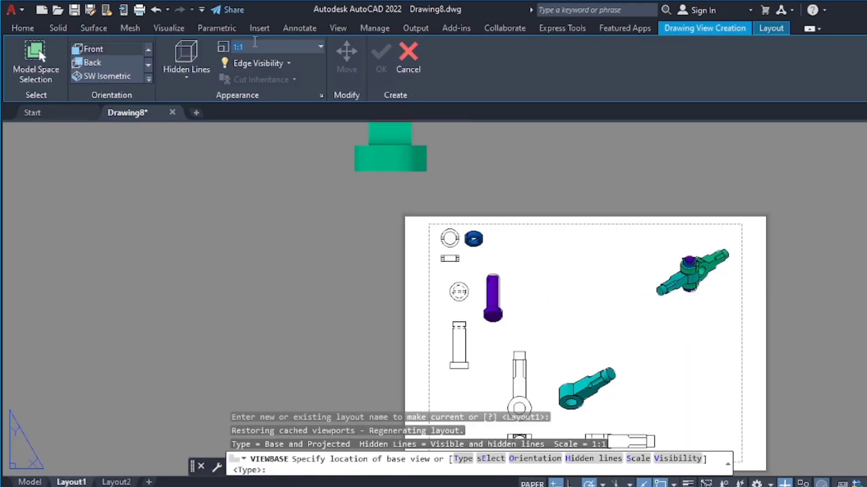
click(550, 260)
key(Return)
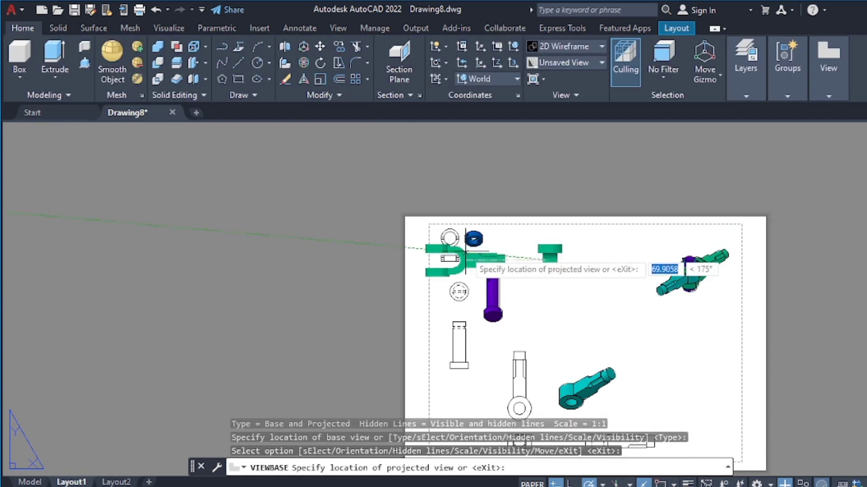
Add the fork's projected views, including the U-shaped front view and an isometric view.
click(549, 170)
key(Return)
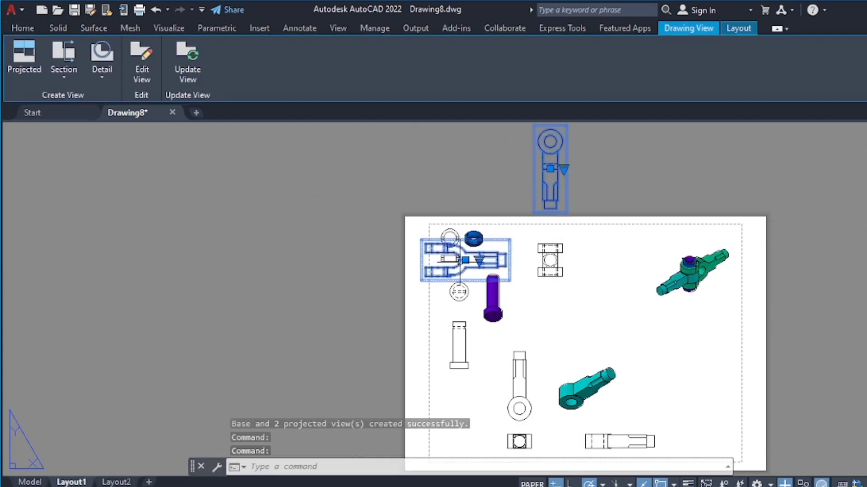
click(626, 249)
click(550, 260)
click(24, 59)
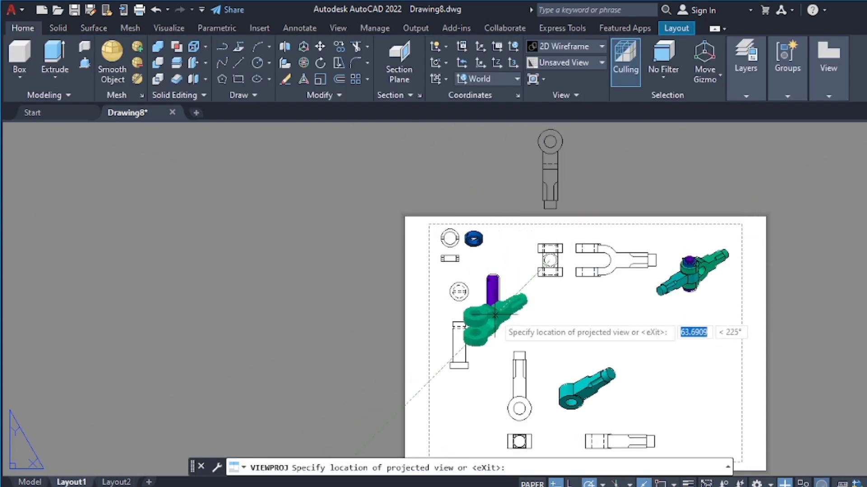
key(Escape)
click(550, 260)
Move the fork's top view down onto the sheet and the isometric view to the top right.
click(550, 264)
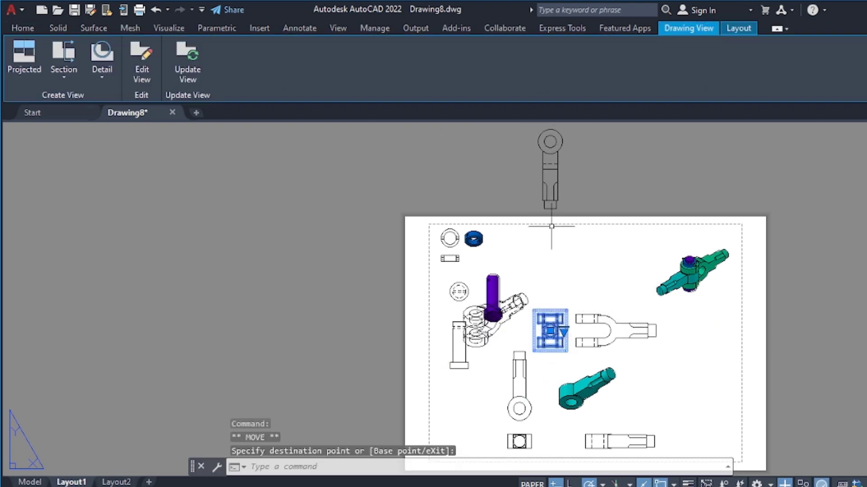
click(550, 255)
click(493, 312)
click(495, 316)
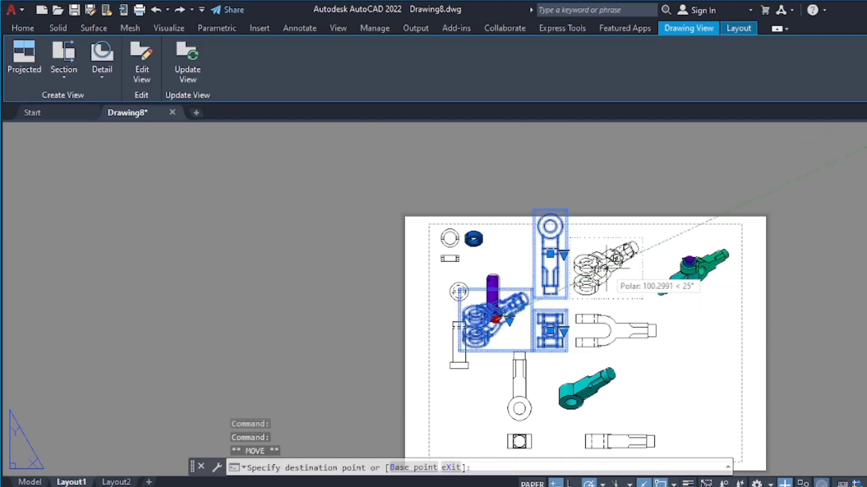
click(618, 267)
Set the fork's isometric view to the Shaded visual style.
click(141, 64)
click(100, 61)
click(154, 180)
click(294, 72)
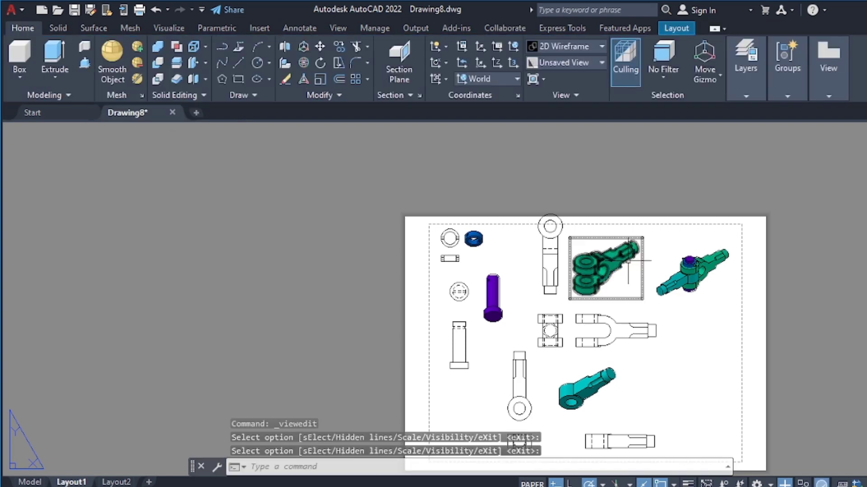
middle_drag(617, 369, 584, 260)
scroll(585, 260, down, 2)
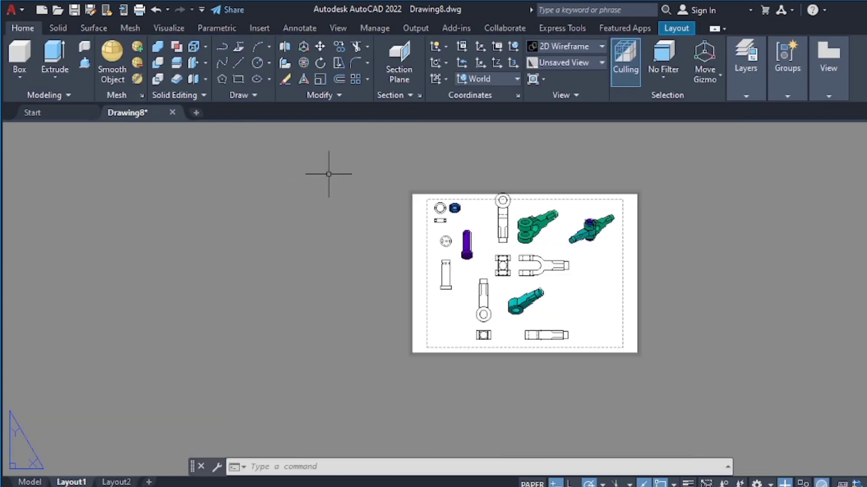
Place a base view of the thin pin from the model on Layout1.
click(29, 481)
click(828, 68)
click(835, 181)
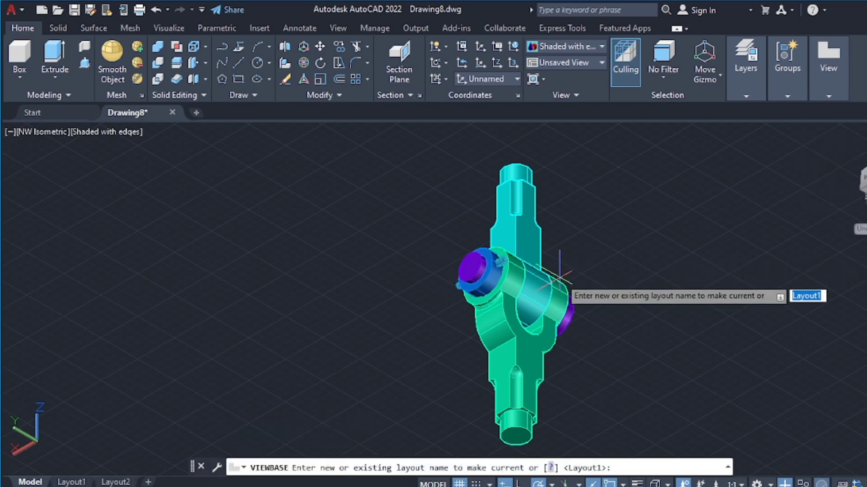
key(Return)
click(440, 308)
key(Return)
Rotate the pin view 90° upright with ROTATE.
key(Return)
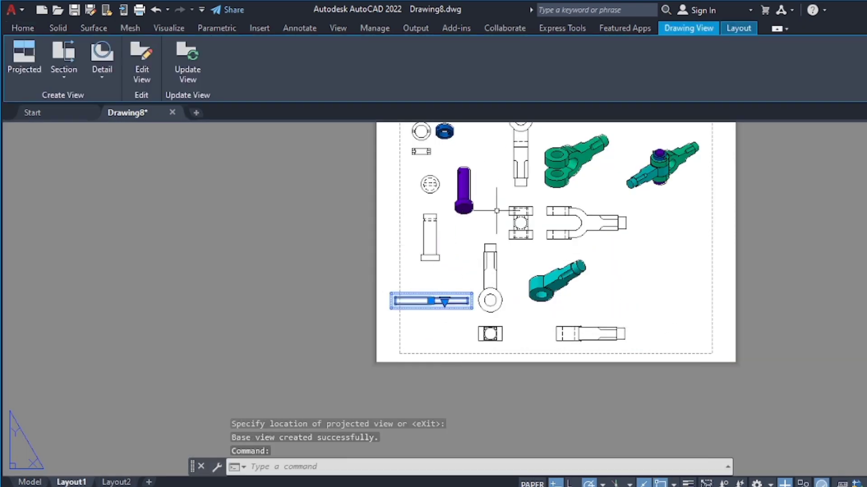
text(ro)
key(Return)
click(431, 300)
click(431, 238)
scroll(442, 307, up, 3)
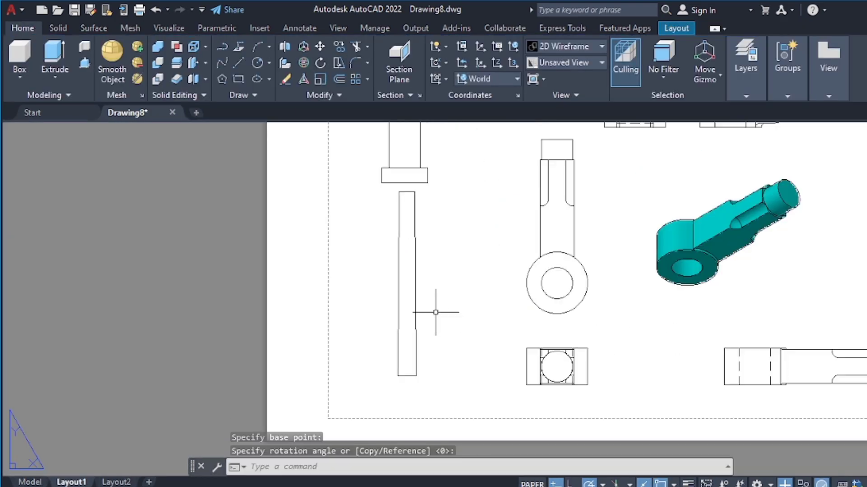
click(428, 300)
Set the upright pin view's scale to 0.3333.
click(136, 78)
click(233, 46)
click(156, 71)
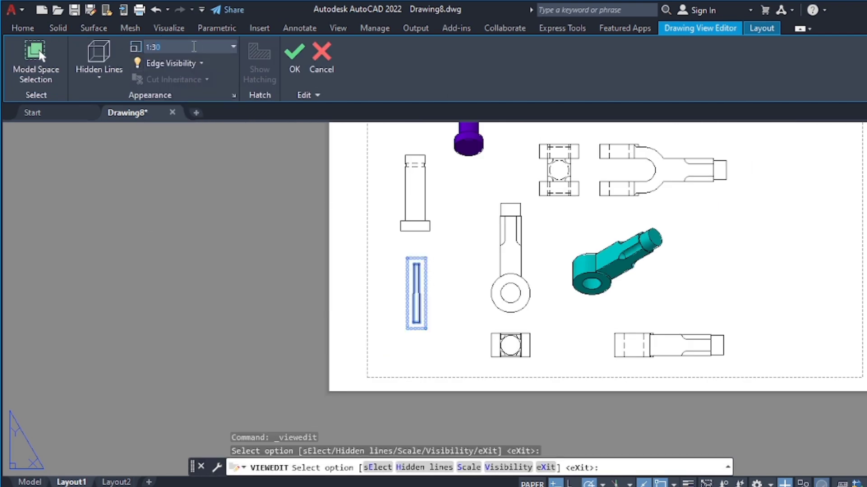
key(Return)
click(139, 80)
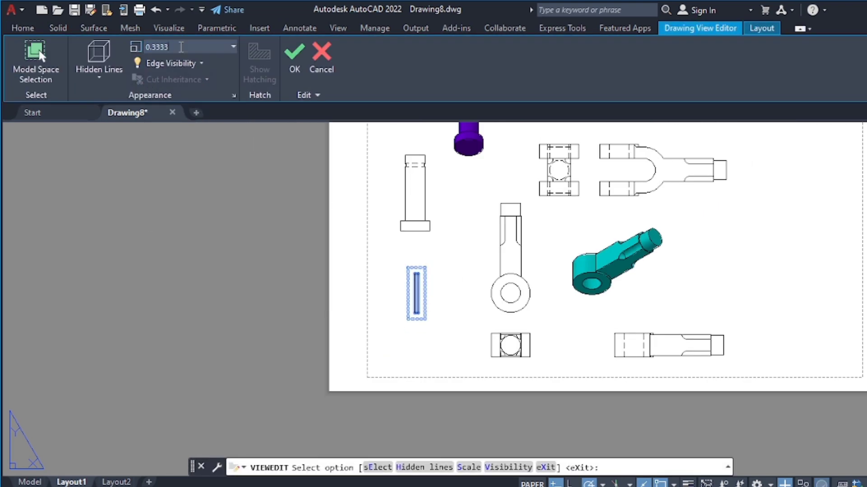
click(293, 71)
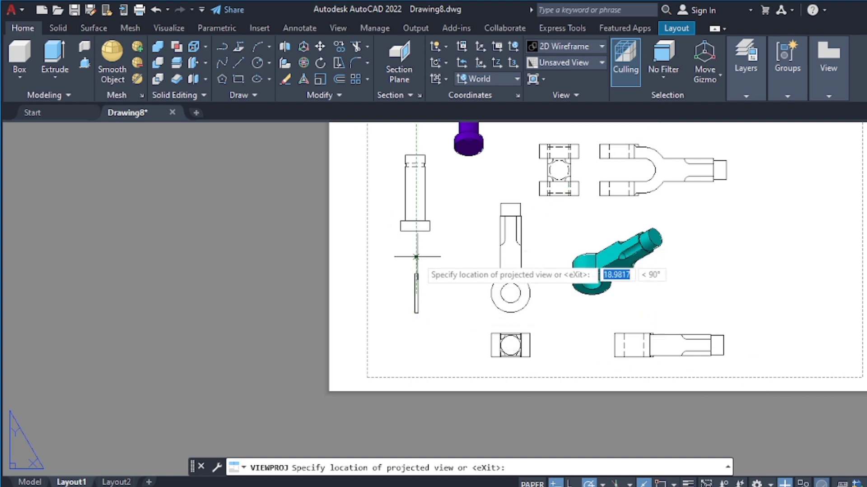
Add a projected view of the pin and make it Shaded.
click(417, 256)
key(Return)
click(445, 266)
click(145, 72)
click(99, 68)
click(129, 154)
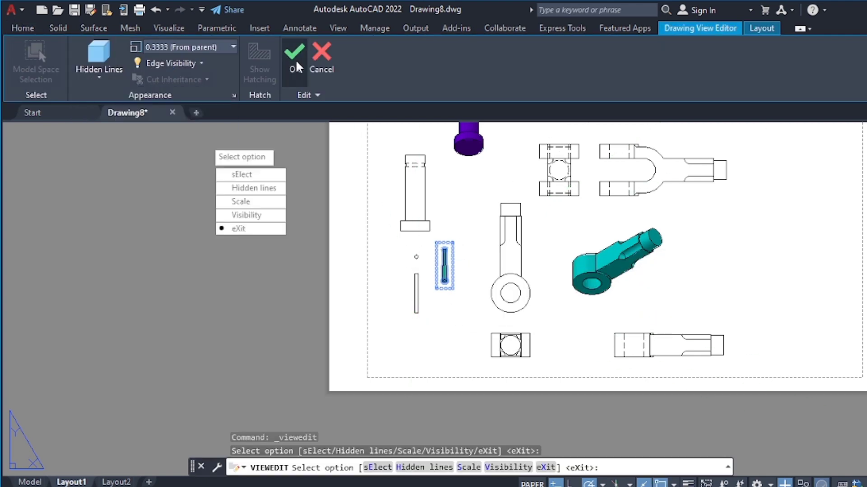
click(296, 59)
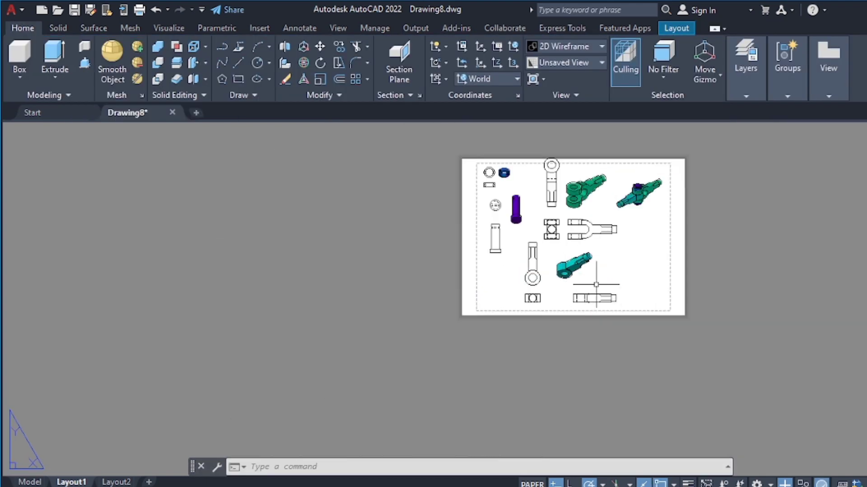
Move the small round pin view lower on the sheet.
scroll(519, 201, up, 2)
click(519, 202)
scroll(526, 199, up, 3)
click(528, 200)
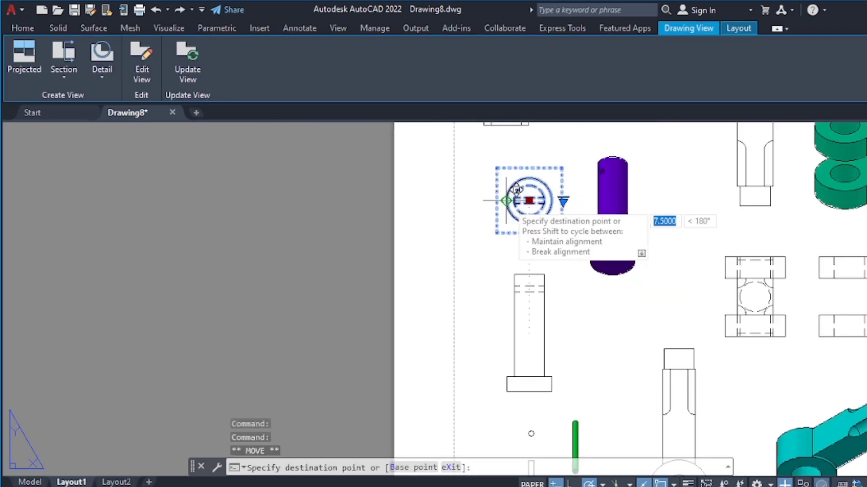
click(528, 232)
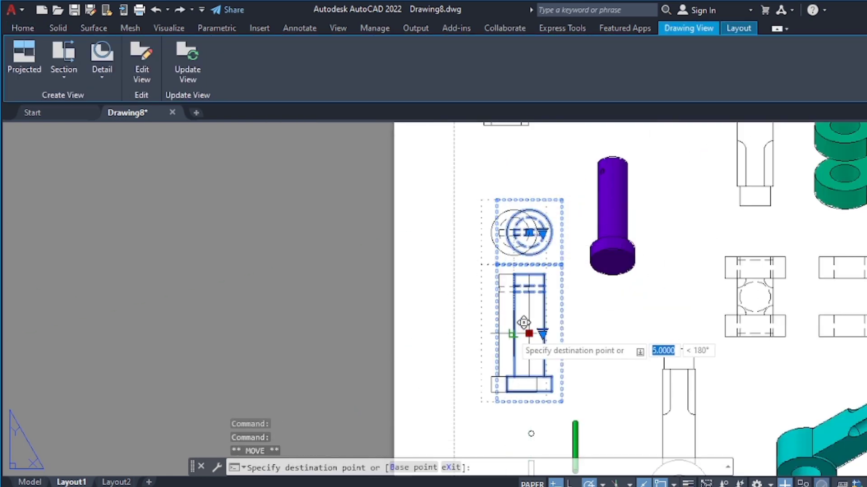
Drop the pin views in their new spot and move the selected fork views lower.
click(523, 322)
middle_drag(524, 322, 505, 413)
scroll(503, 288, down, 5)
scroll(503, 288, up, 4)
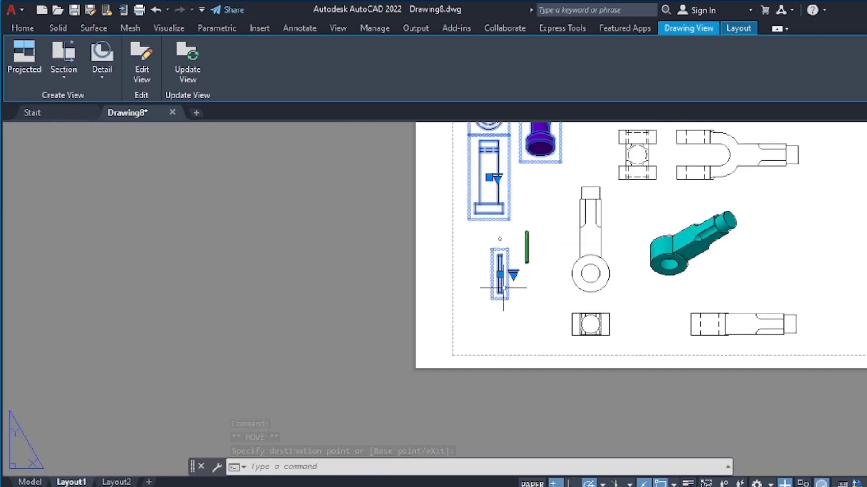
click(527, 247)
scroll(614, 264, up, 1)
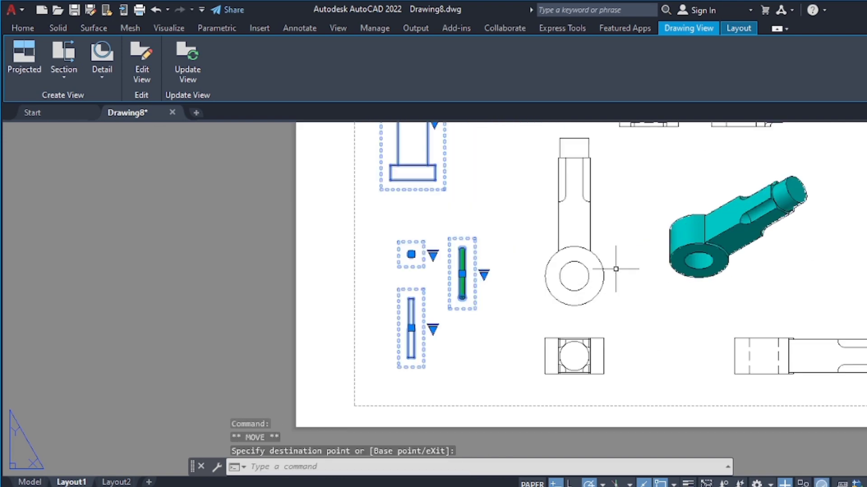
scroll(615, 271, down, 4)
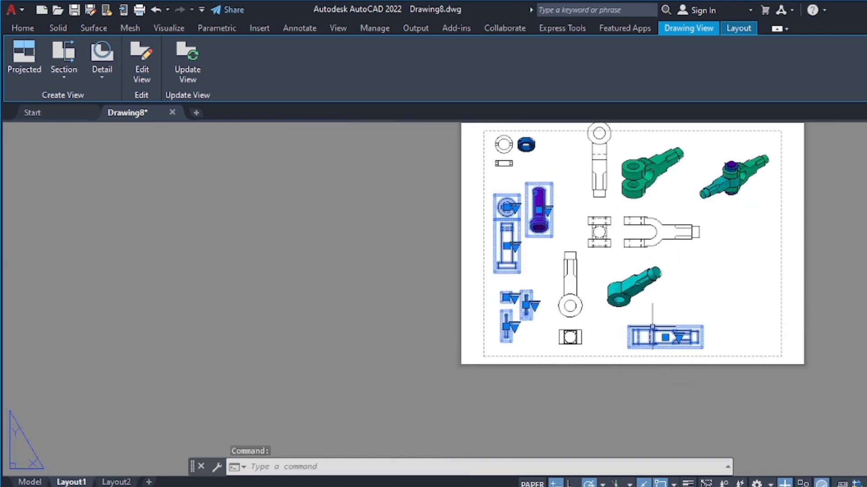
click(618, 296)
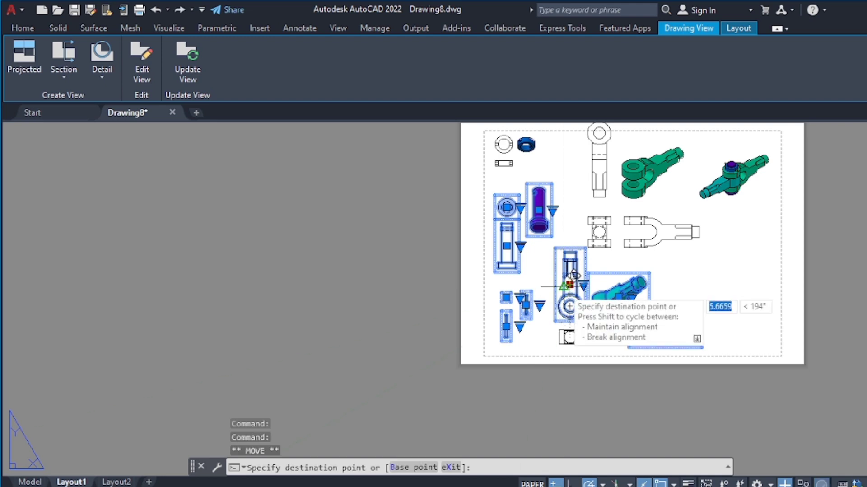
key(Escape)
Move the U-shaped fork view to the lower right and window-select the small pin views.
click(650, 225)
click(661, 232)
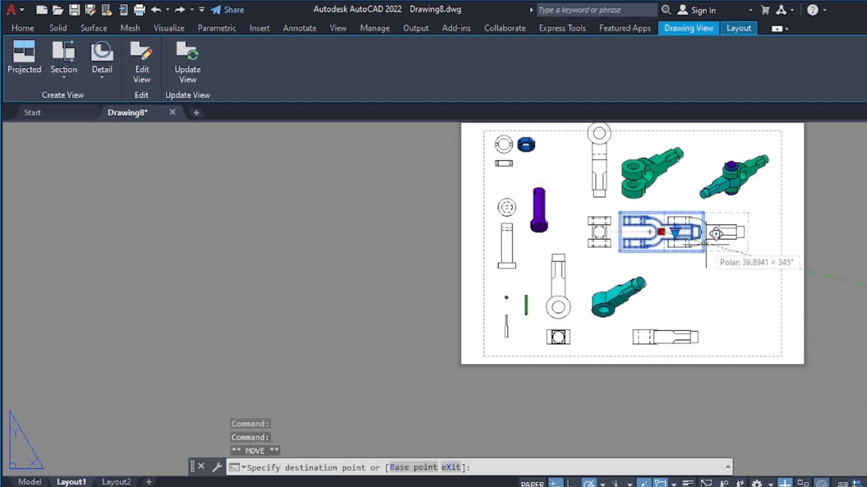
click(705, 252)
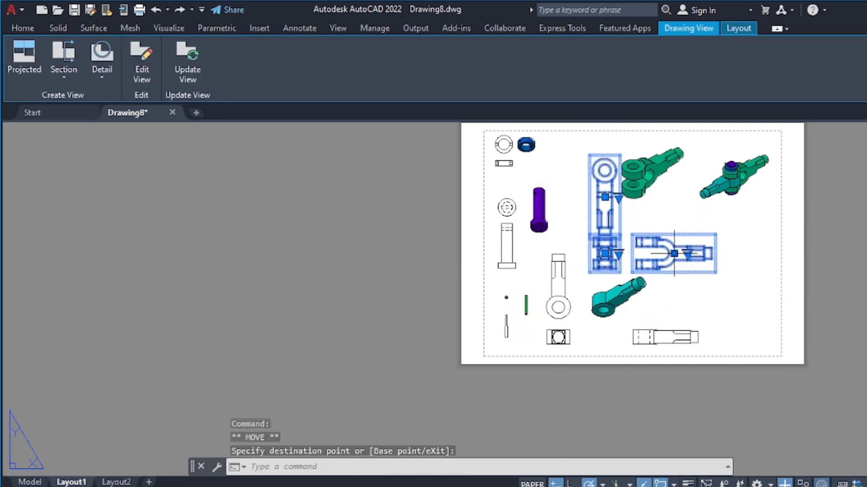
key(Escape)
key(Escape)
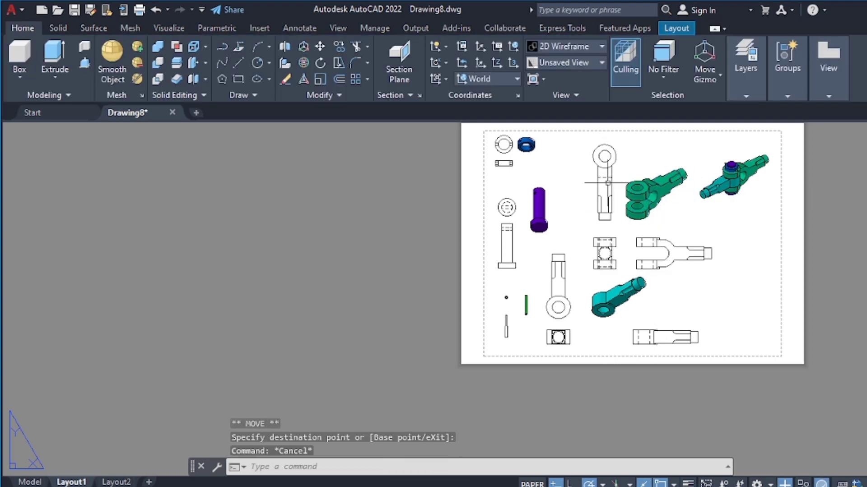
drag(501, 282, 525, 303)
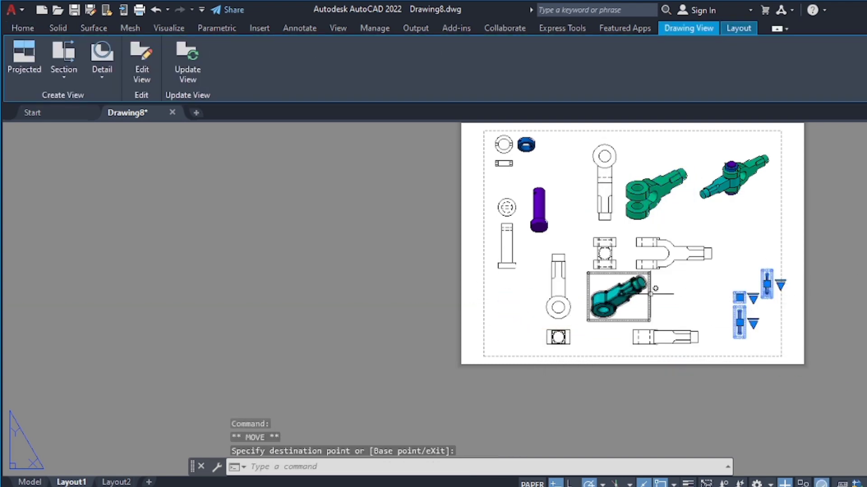
Pick a larger scale for the slender pin's view at the right sheet edge in the Drawing View Editor.
key(Escape)
scroll(739, 282, up, 2)
double_click(657, 251)
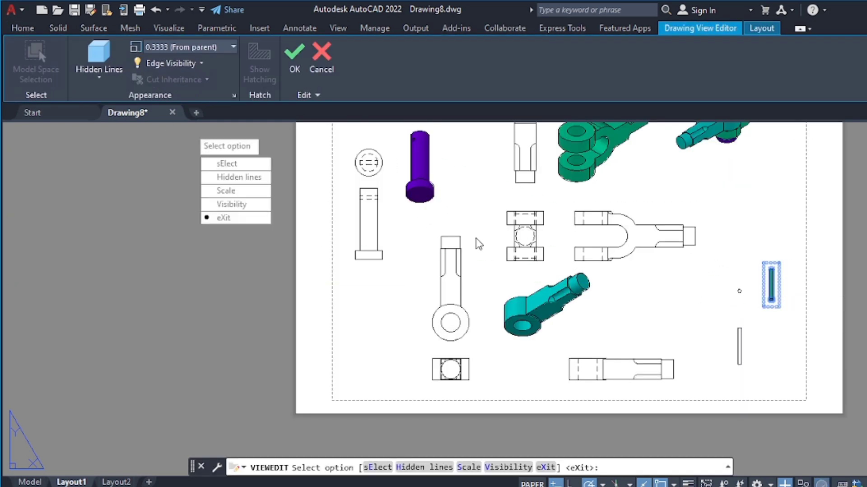
click(233, 47)
click(155, 87)
key(Return)
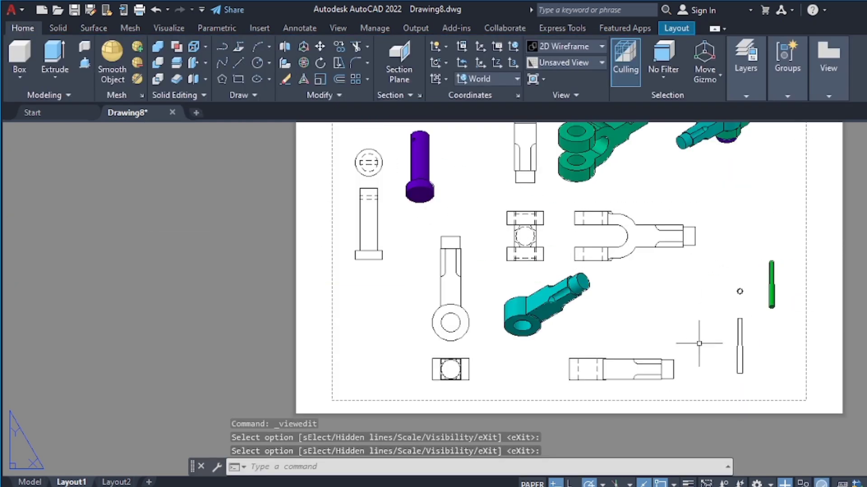
scroll(704, 352, down, 1)
scroll(735, 370, down, 2)
scroll(605, 219, up, 5)
scroll(591, 207, up, 1)
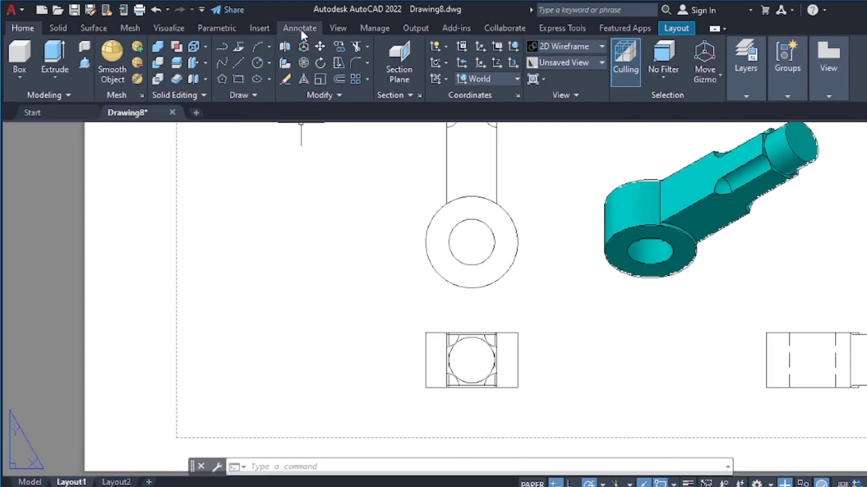
Add the R30 radius dimension to the eyelet circle.
click(299, 28)
click(229, 56)
click(452, 217)
click(334, 223)
Add the Ø30 diameter dimension and the 33 eyelet stem width.
scroll(472, 334, up, 3)
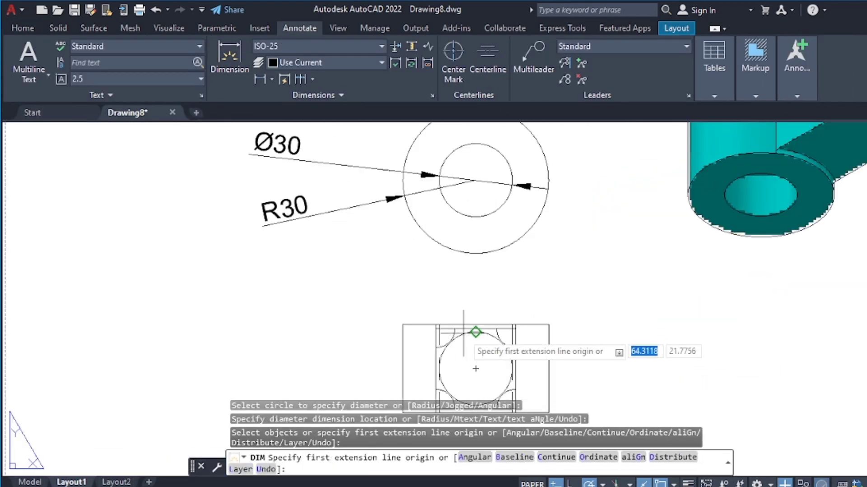
scroll(596, 409, up, 3)
scroll(636, 352, up, 3)
click(638, 344)
click(638, 344)
scroll(393, 298, down, 6)
click(243, 276)
scroll(549, 397, down, 4)
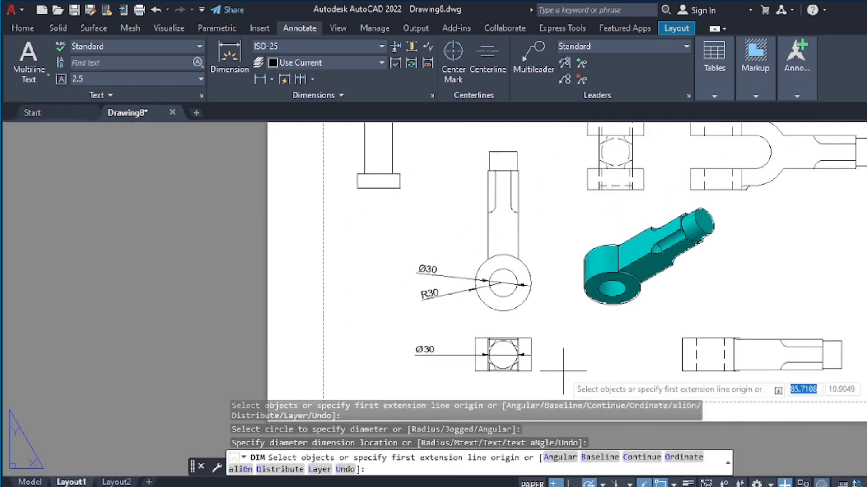
click(488, 252)
click(517, 252)
click(502, 235)
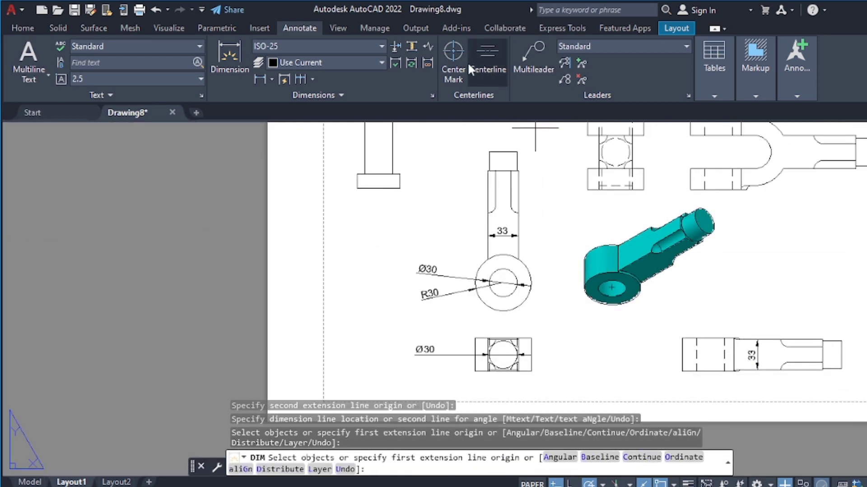
Place a center mark on the eyelet circle and add the 120 height dimension.
click(453, 52)
click(502, 255)
click(503, 284)
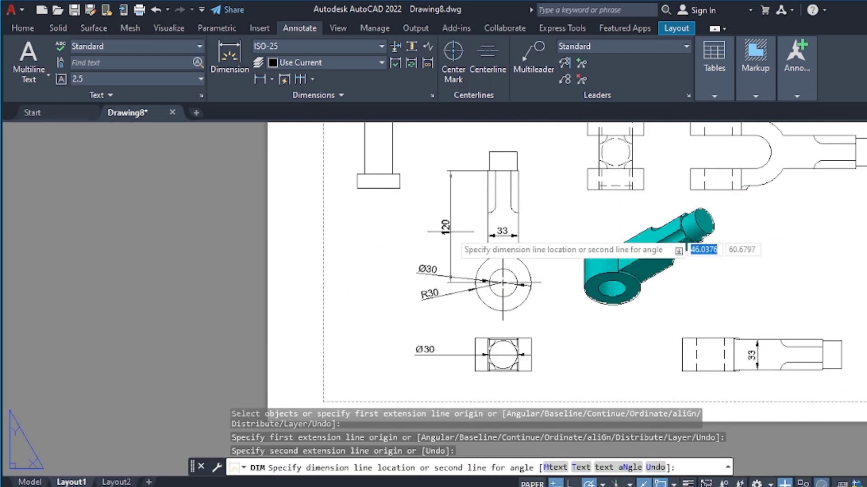
click(544, 262)
scroll(544, 262, down, 1)
scroll(472, 322, up, 3)
key(Escape)
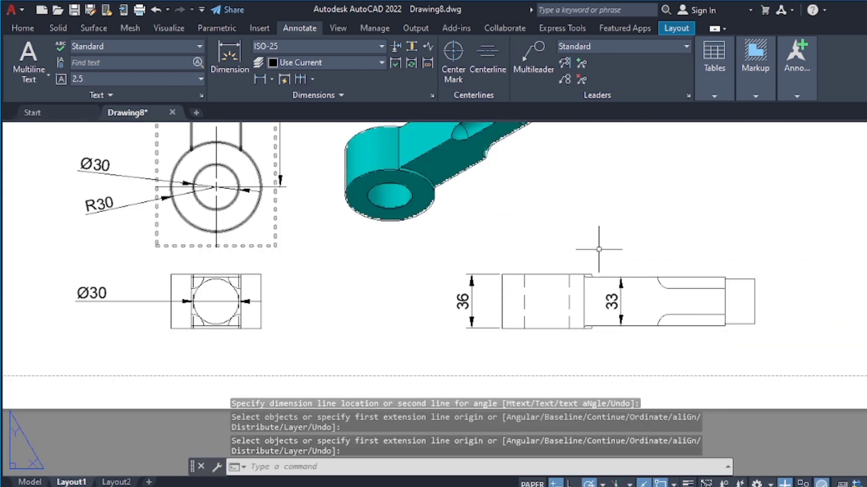
Add the 45 length dimension above the shaft view.
scroll(472, 323, down, 4)
scroll(632, 300, up, 3)
scroll(632, 300, up, 3)
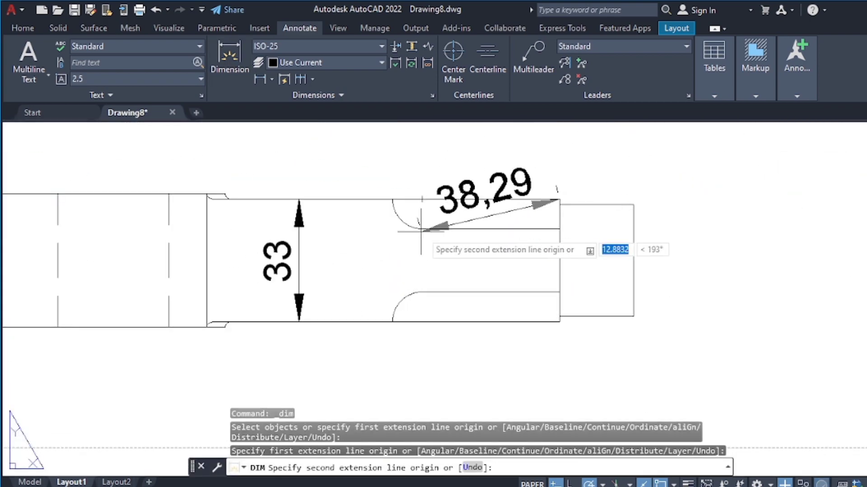
click(392, 199)
click(420, 136)
scroll(420, 135, down, 5)
scroll(433, 136, up, 2)
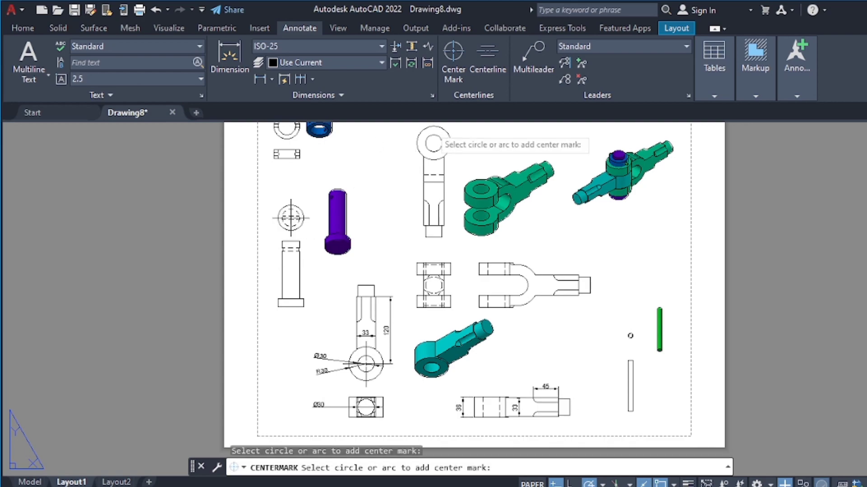
Leave center marks, restart DIM, and give the upper eyelet circle R30 and Ø30 callouts, starting the 147 height.
key(Escape)
text(dim)
key(Return)
scroll(426, 251, up, 3)
click(406, 271)
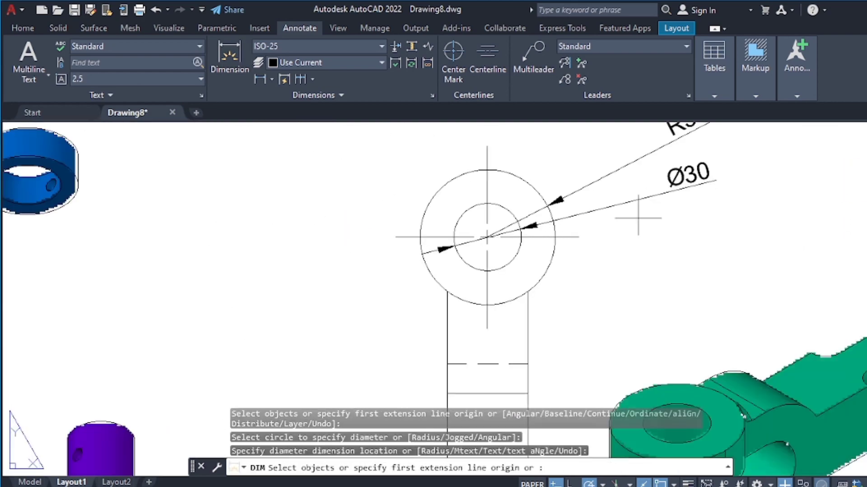
click(567, 211)
scroll(567, 211, down, 3)
scroll(677, 215, up, 3)
click(449, 196)
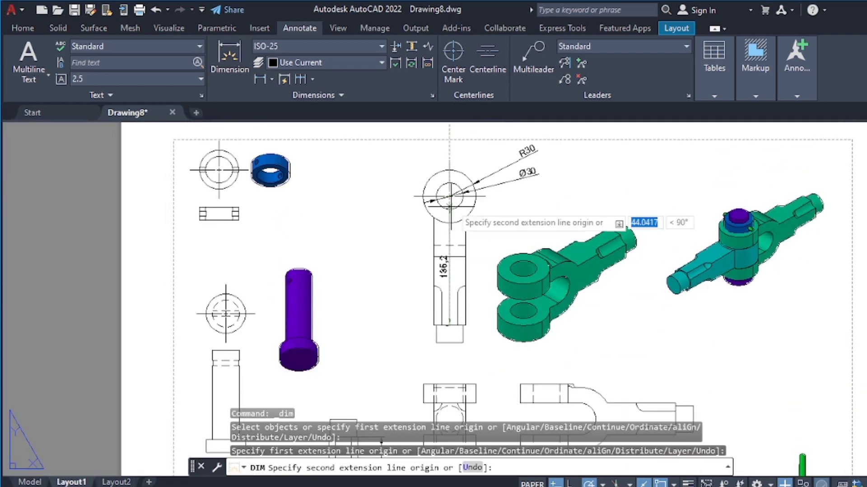
Add an R15 radius dimension to the hub view's circle.
scroll(473, 314, up, 5)
click(474, 296)
click(552, 294)
scroll(803, 325, down, 5)
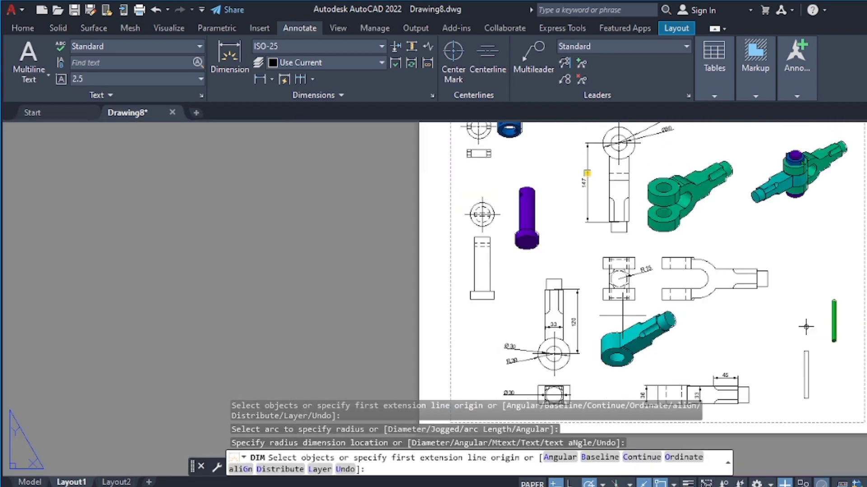
key(Escape)
Bring the hub and yoke views into view and place the 45 length dimension on the yoke.
click(585, 298)
click(585, 338)
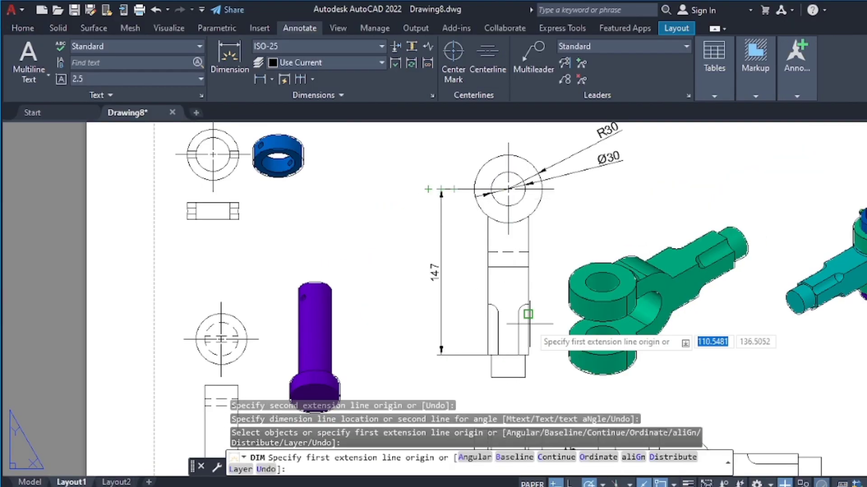
mouse_move(528, 314)
middle_down()
mouse_move(528, 178)
mouse_move(626, 198)
middle_up()
scroll(528, 178, up, 3)
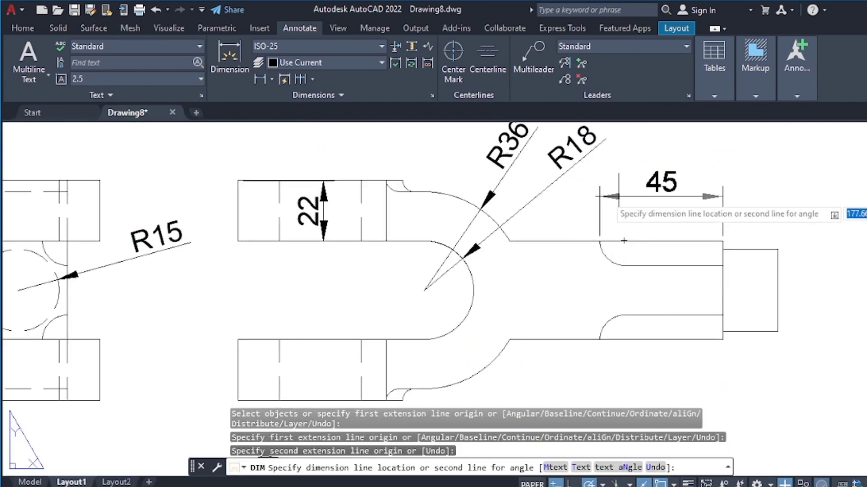
click(659, 384)
scroll(805, 428, down, 3)
click(180, 9)
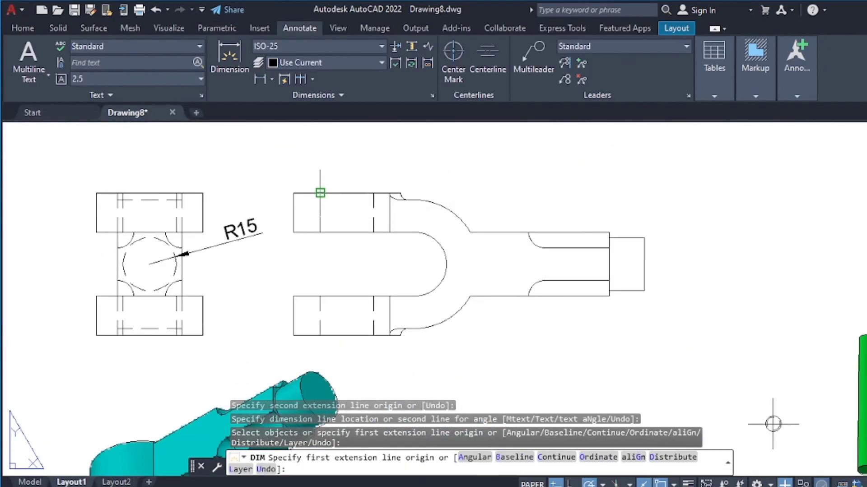
Add R36 and R18 radius dimensions to the yoke's arcs.
click(481, 195)
scroll(480, 195, up, 3)
click(439, 287)
click(527, 205)
scroll(527, 206, down, 3)
Place the 36 linear dimension on the yoke's right end.
click(522, 258)
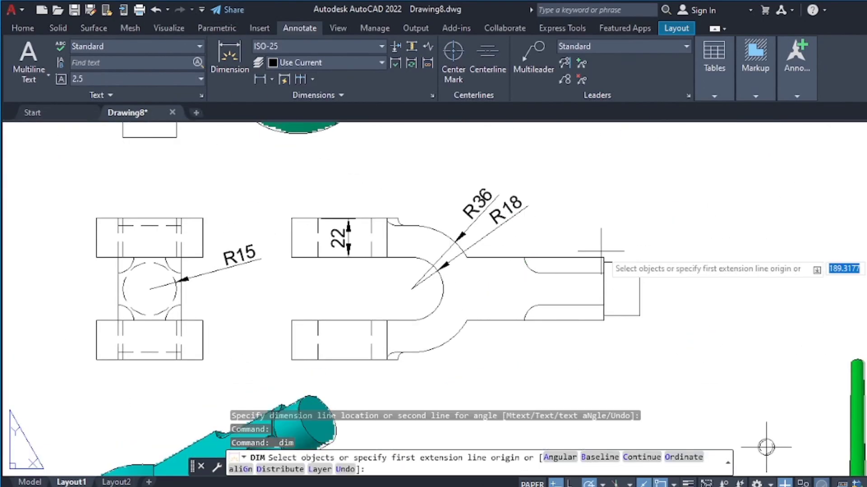
middle_drag(545, 352, 592, 313)
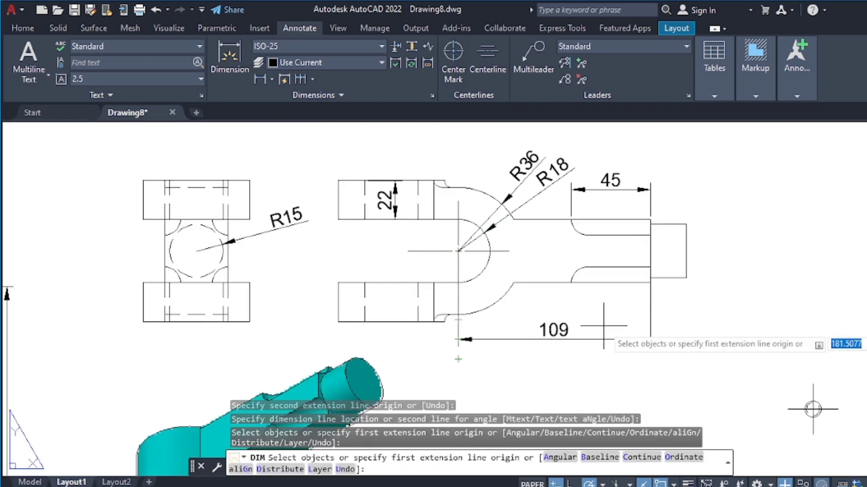
middle_drag(603, 325, 660, 343)
click(708, 311)
Dimension the upper eyelet stem with a 36 width.
click(803, 284)
middle_drag(384, 130, 533, 370)
click(524, 231)
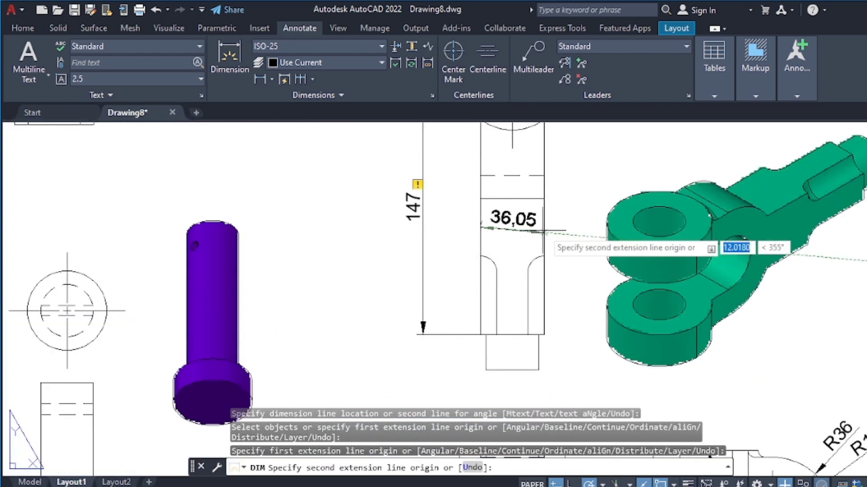
scroll(426, 174, down, 5)
scroll(452, 181, up, 8)
scroll(452, 180, down, 8)
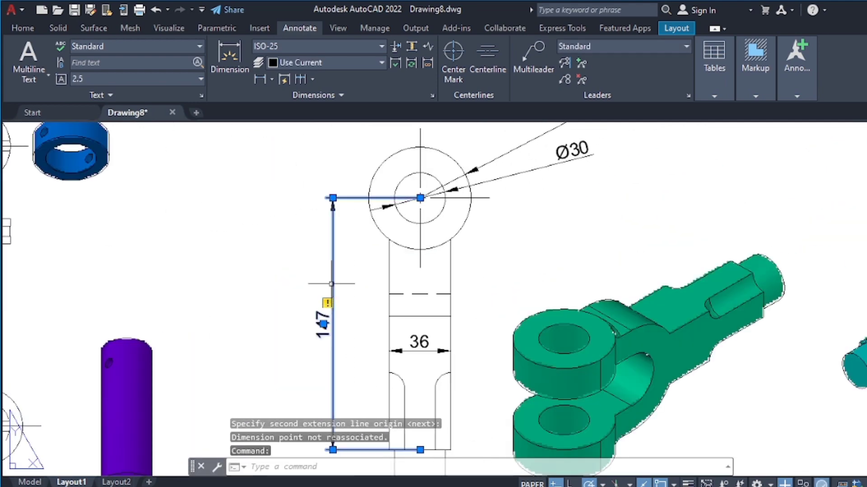
scroll(709, 354, up, 10)
click(710, 354)
scroll(709, 354, down, 10)
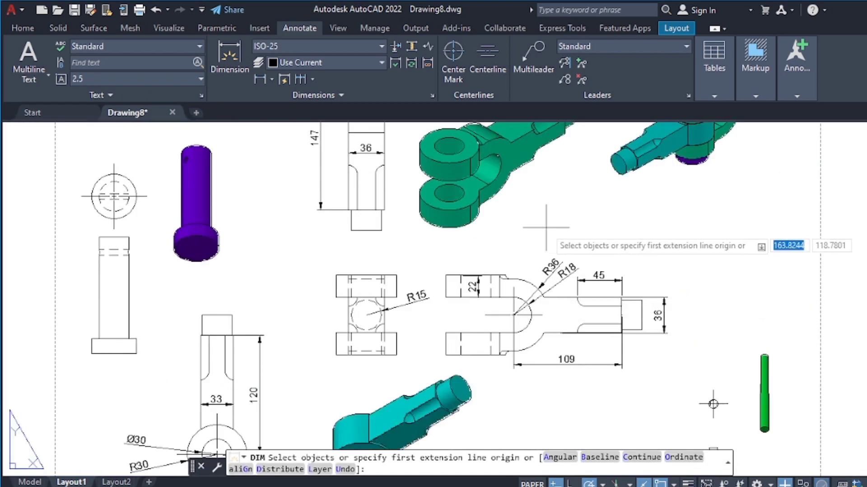
Add 102 and 15 to the bolt side view, and Ø30, Ø45 and 15 to the ring views.
scroll(478, 312, up, 2)
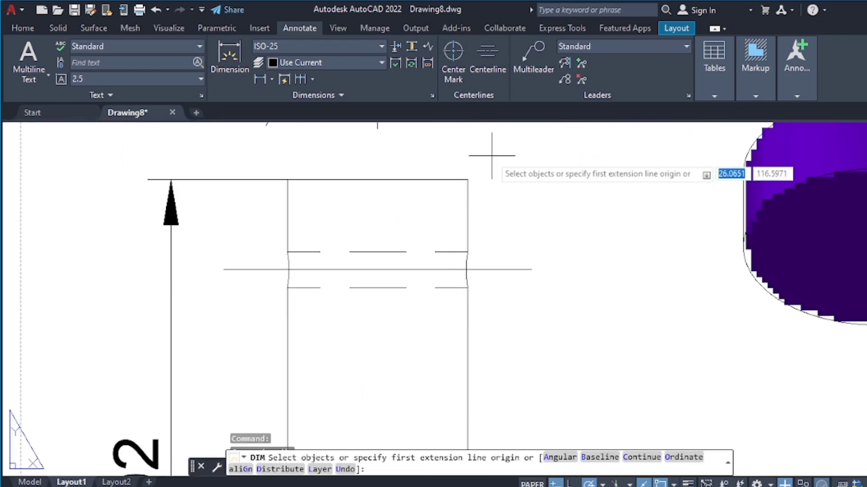
click(467, 179)
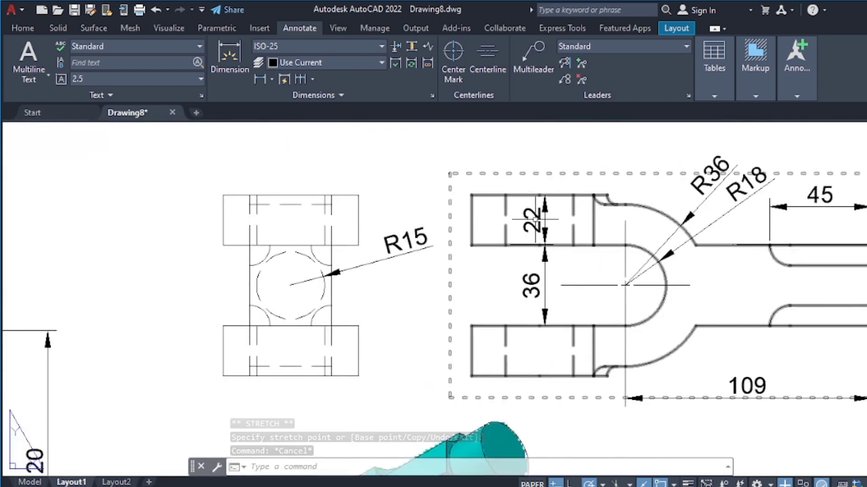
Move the yoke's 22 dimension text above its upper arm, then fit the whole sheet in view.
click(535, 219)
click(534, 220)
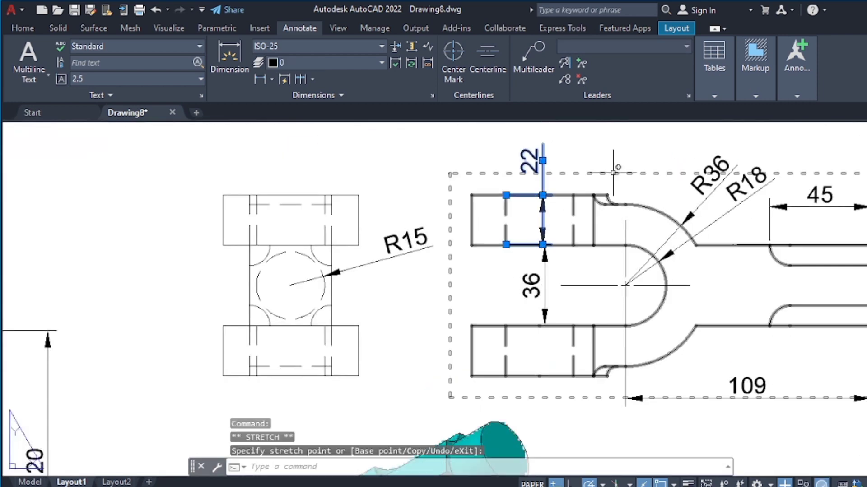
scroll(613, 173, down, 2)
scroll(613, 173, down, 2)
scroll(609, 190, down, 1)
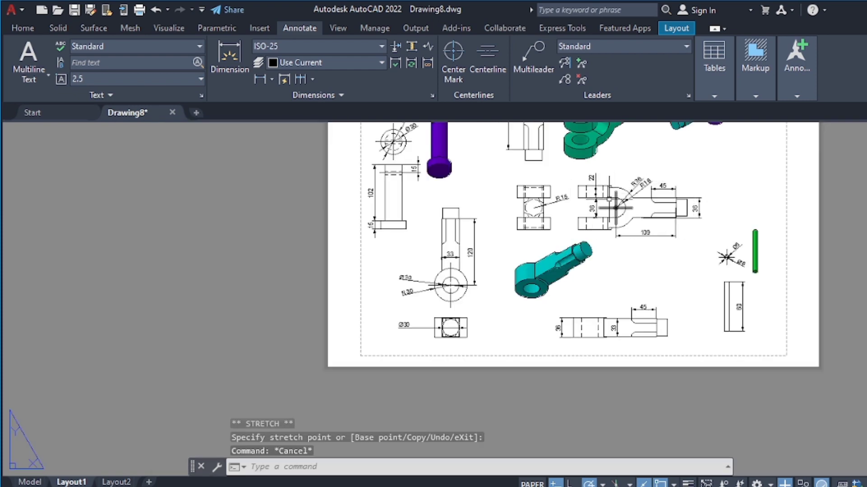
scroll(605, 206, down, 1)
scroll(605, 206, up, 4)
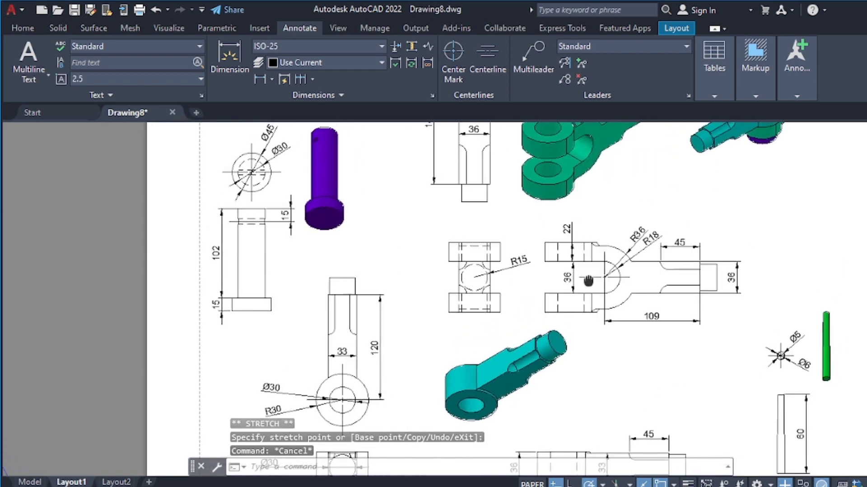
scroll(534, 289, down, 2)
mouse_move(533, 290)
middle_down()
mouse_move(528, 305)
mouse_move(540, 304)
middle_up()
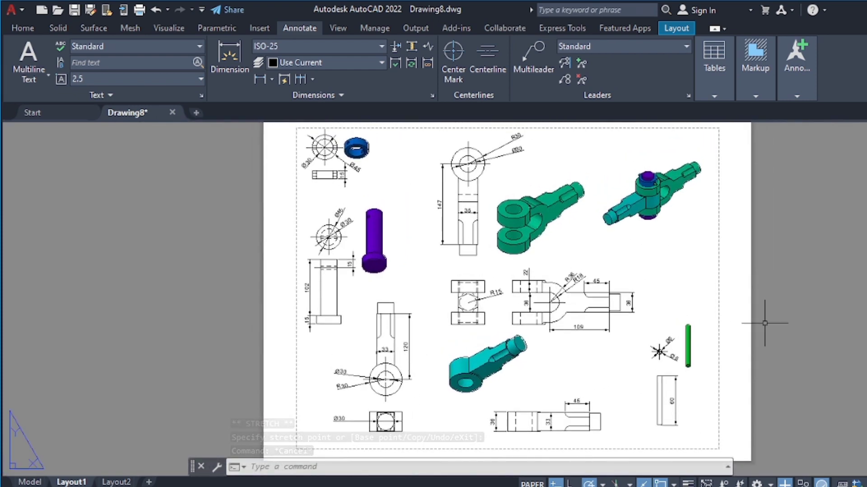